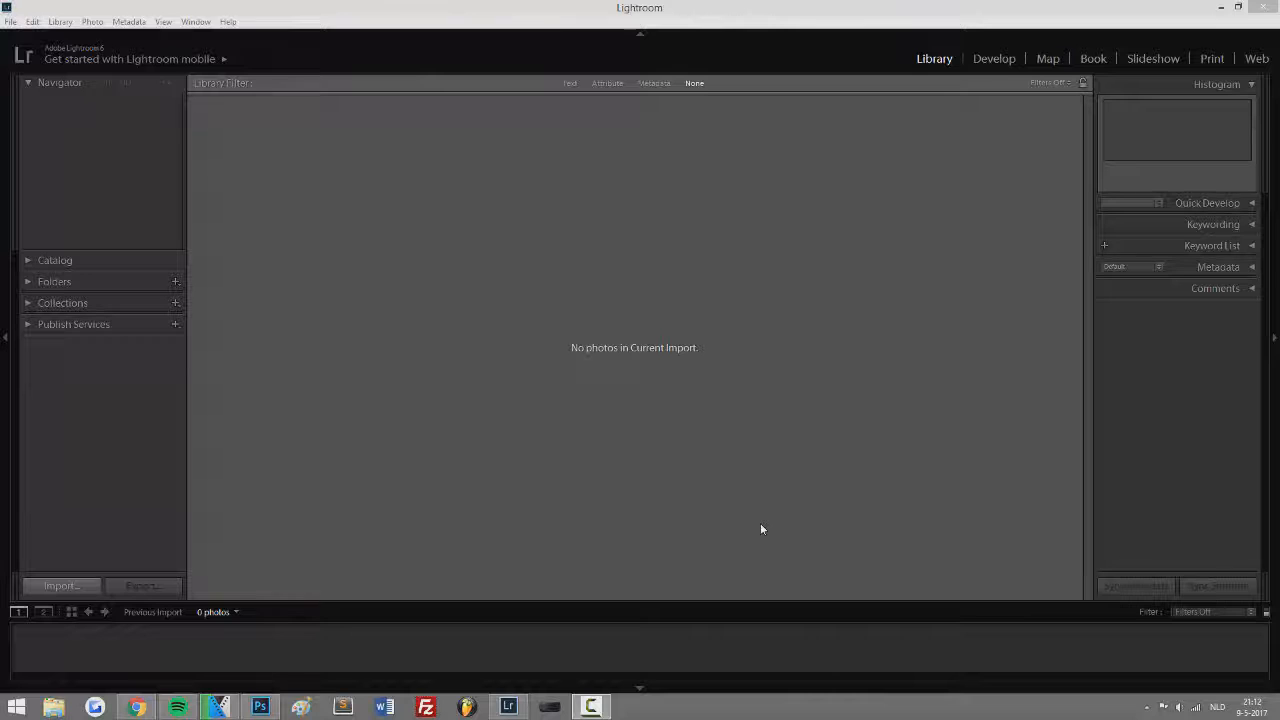
Open image1 (2).JPG from the desktop in the photo viewer, examine the dark rider up close, and close the viewer
{"action": "left_click", "coordinate": [1277, 712]}
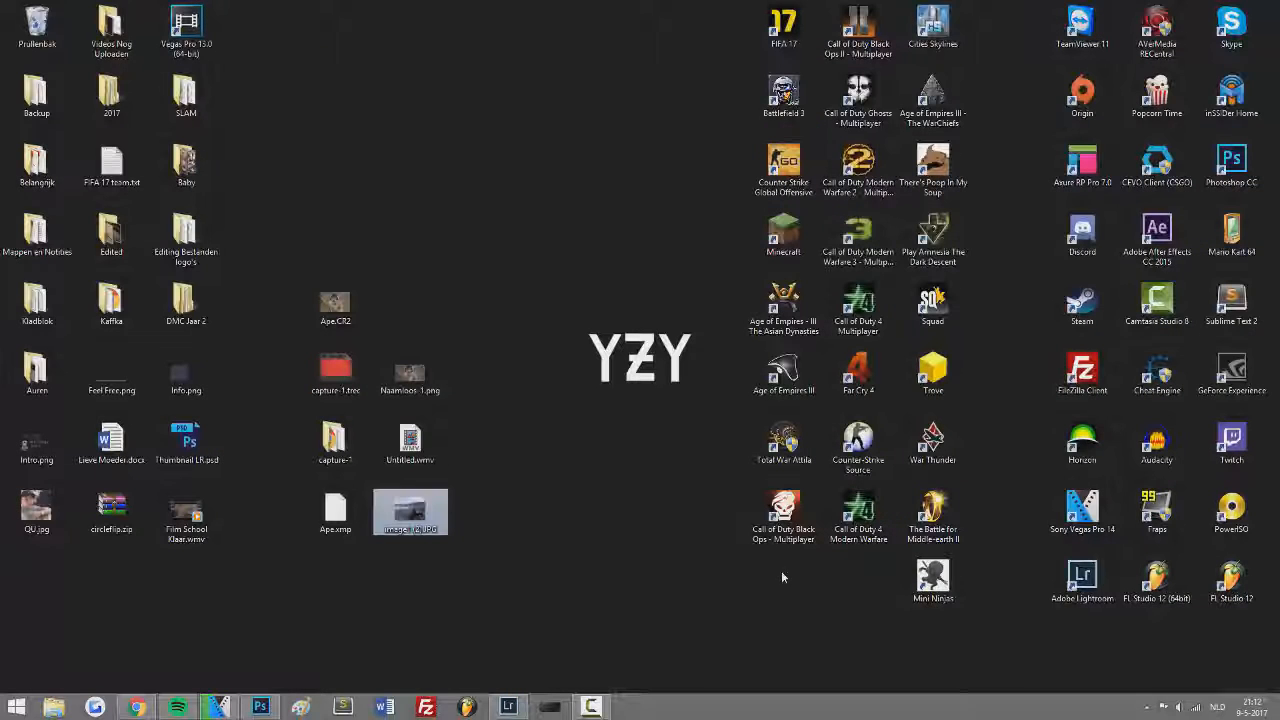
{"action": "left_click", "coordinate": [528, 471]}
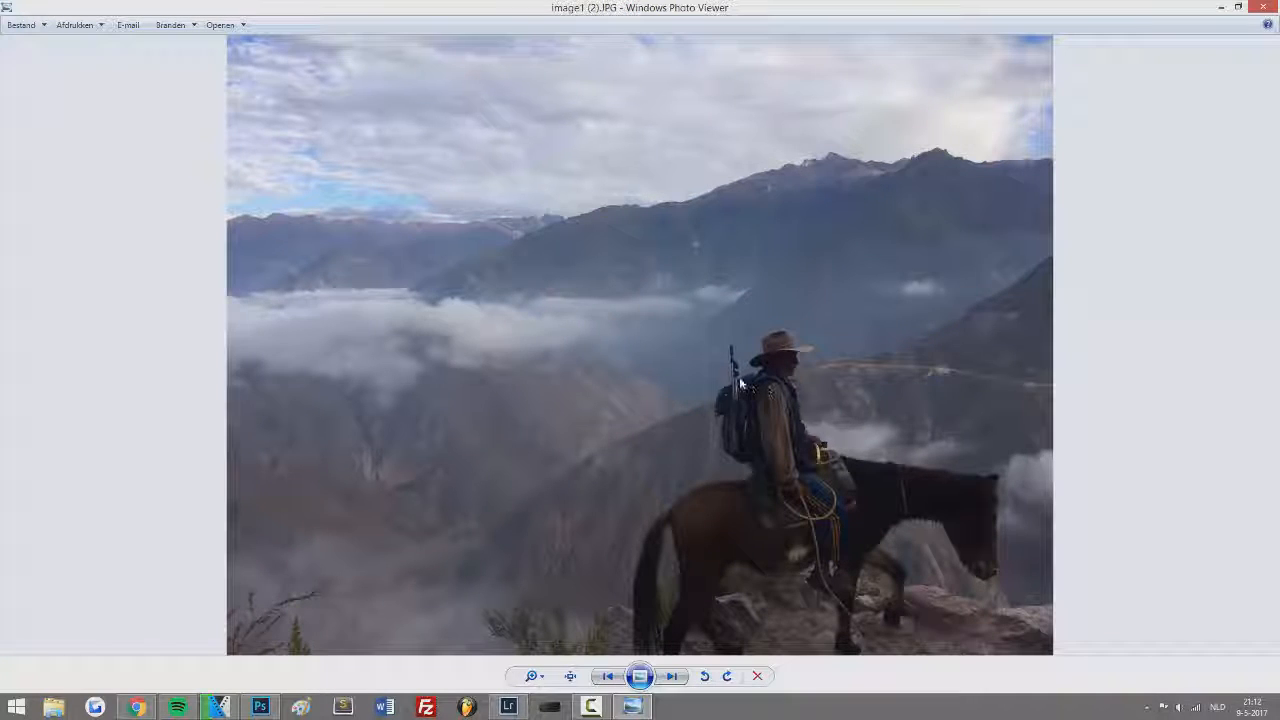
{"action": "scroll", "coordinate": [598, 414], "scroll_direction": "up", "scroll_amount": 3}
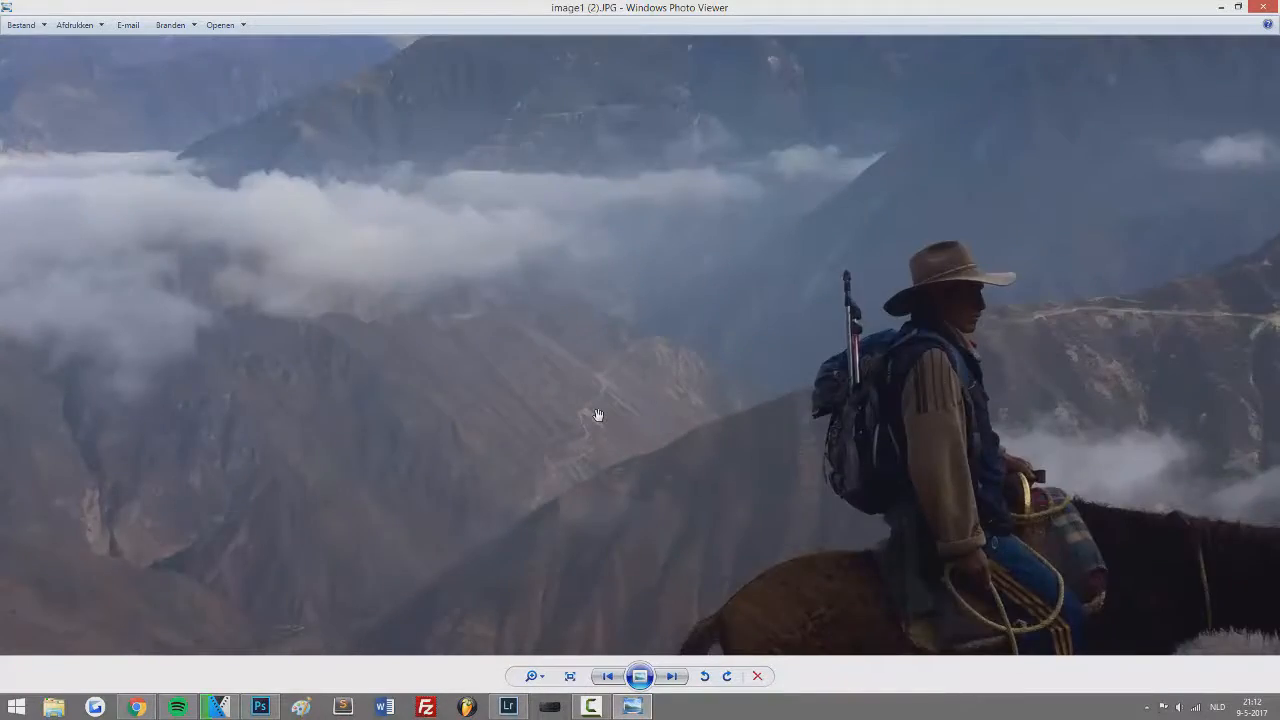
{"action": "scroll", "coordinate": [598, 414], "scroll_direction": "down", "scroll_amount": 3}
{"action": "scroll", "coordinate": [827, 303], "scroll_direction": "up", "scroll_amount": 4}
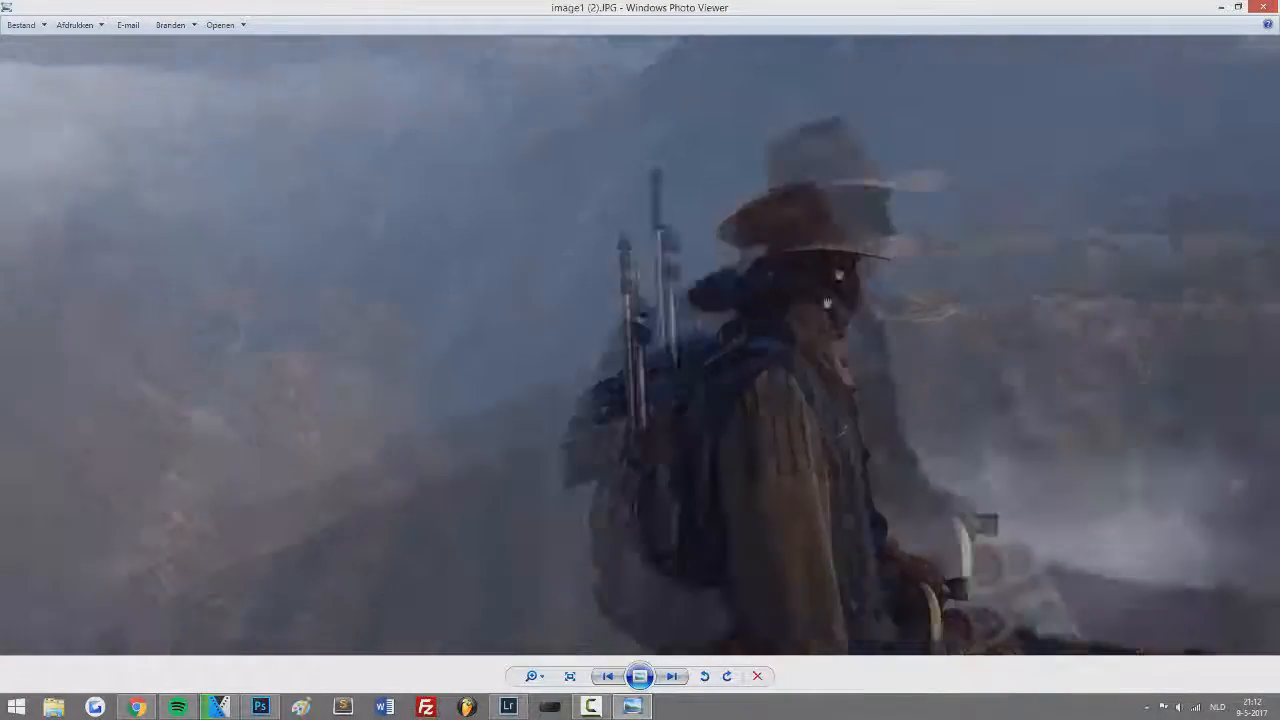
{"action": "scroll", "coordinate": [626, 443], "scroll_direction": "up", "scroll_amount": 4}
{"action": "left_click_drag", "start_coordinate": [795, 443], "coordinate": [626, 551]}
{"action": "left_click_drag", "start_coordinate": [950, 300], "coordinate": [608, 526]}
{"action": "left_click_drag", "start_coordinate": [879, 240], "coordinate": [645, 503]}
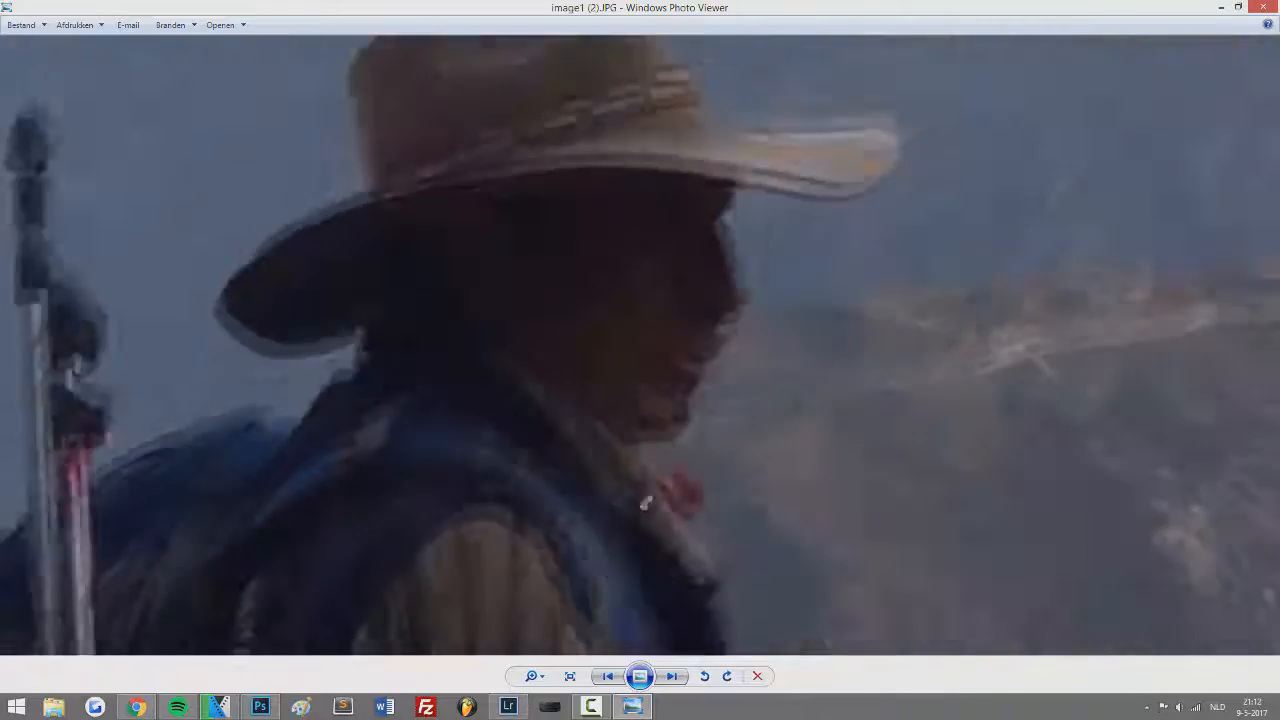
{"action": "scroll", "coordinate": [645, 503], "scroll_direction": "down", "scroll_amount": 5}
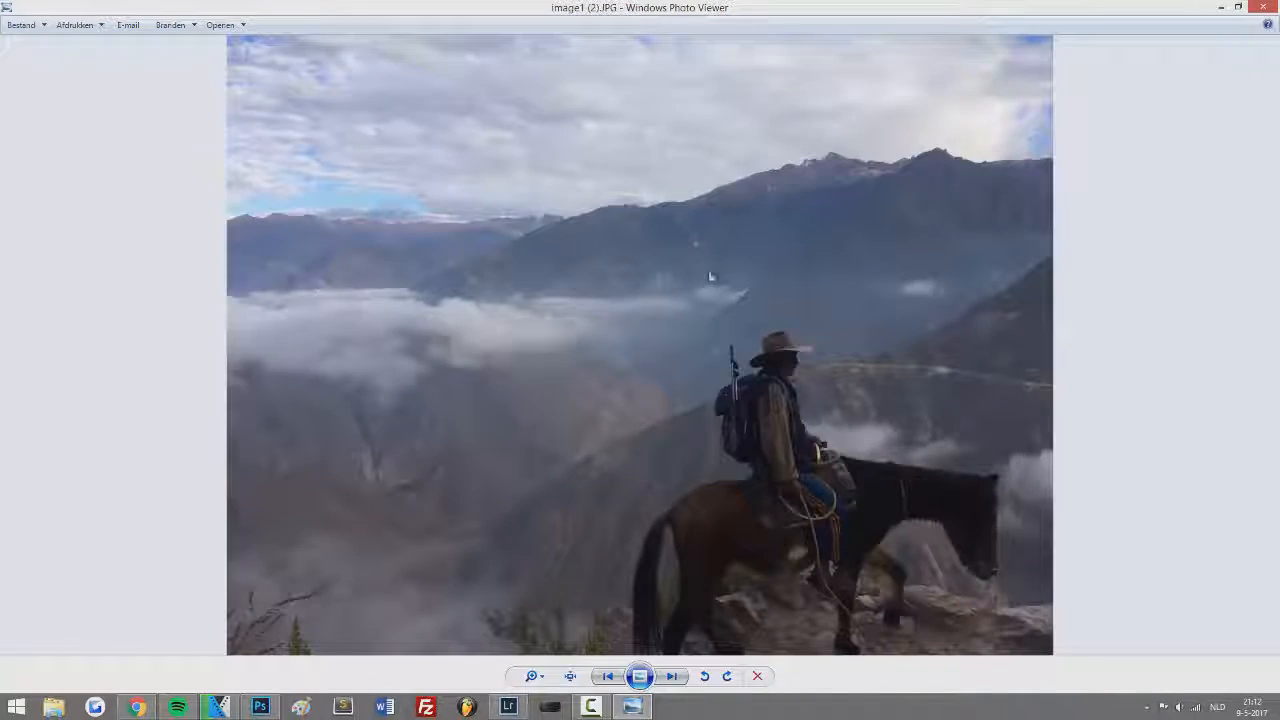
{"action": "key", "text": "alt+F4"}
Import image1 (2).JPG into the Lightroom catalog and show it as a single image in the Develop module
{"action": "left_click_drag", "start_coordinate": [410, 508], "coordinate": [674, 406]}
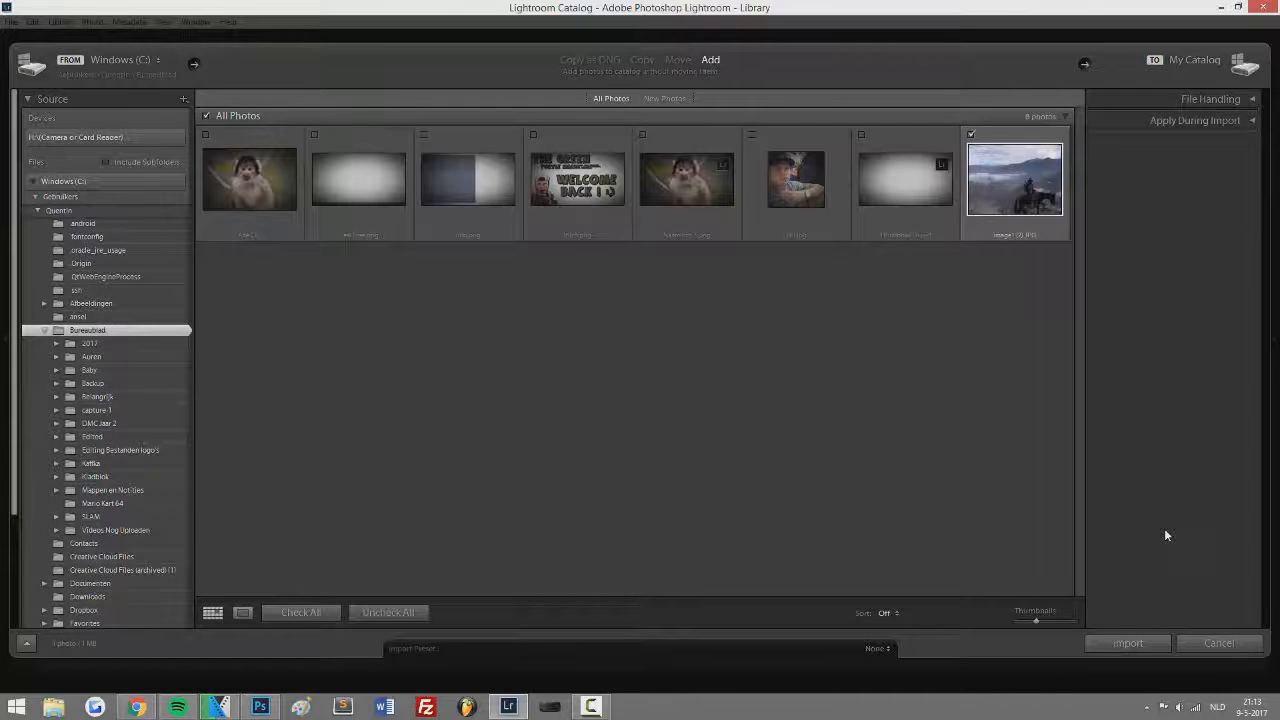
{"action": "left_click", "coordinate": [1150, 644]}
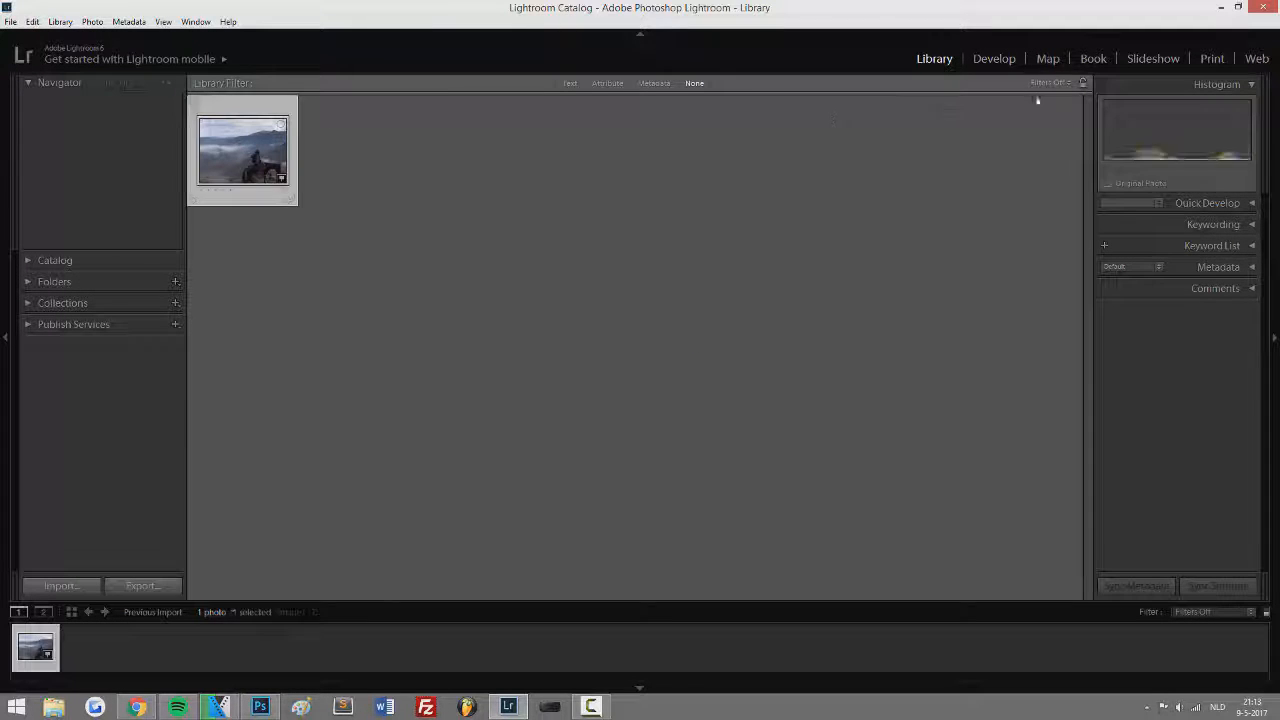
{"action": "left_click", "coordinate": [995, 59]}
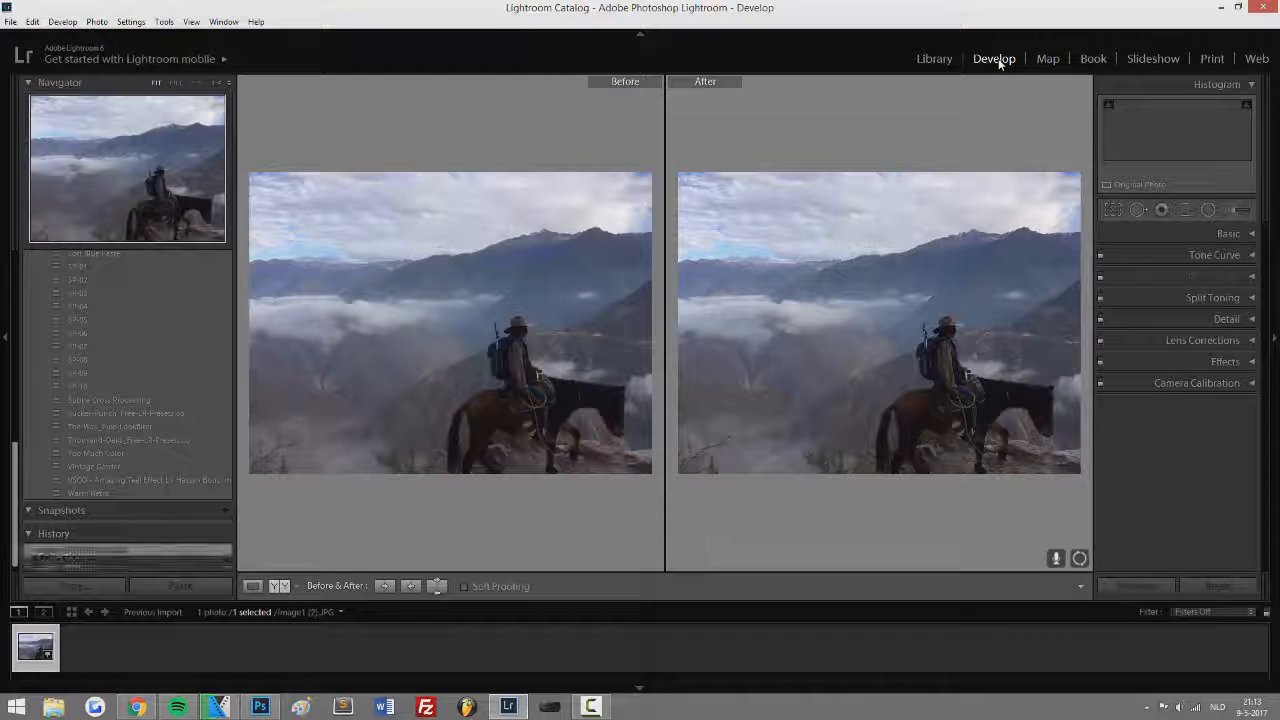
{"action": "key", "text": "y"}
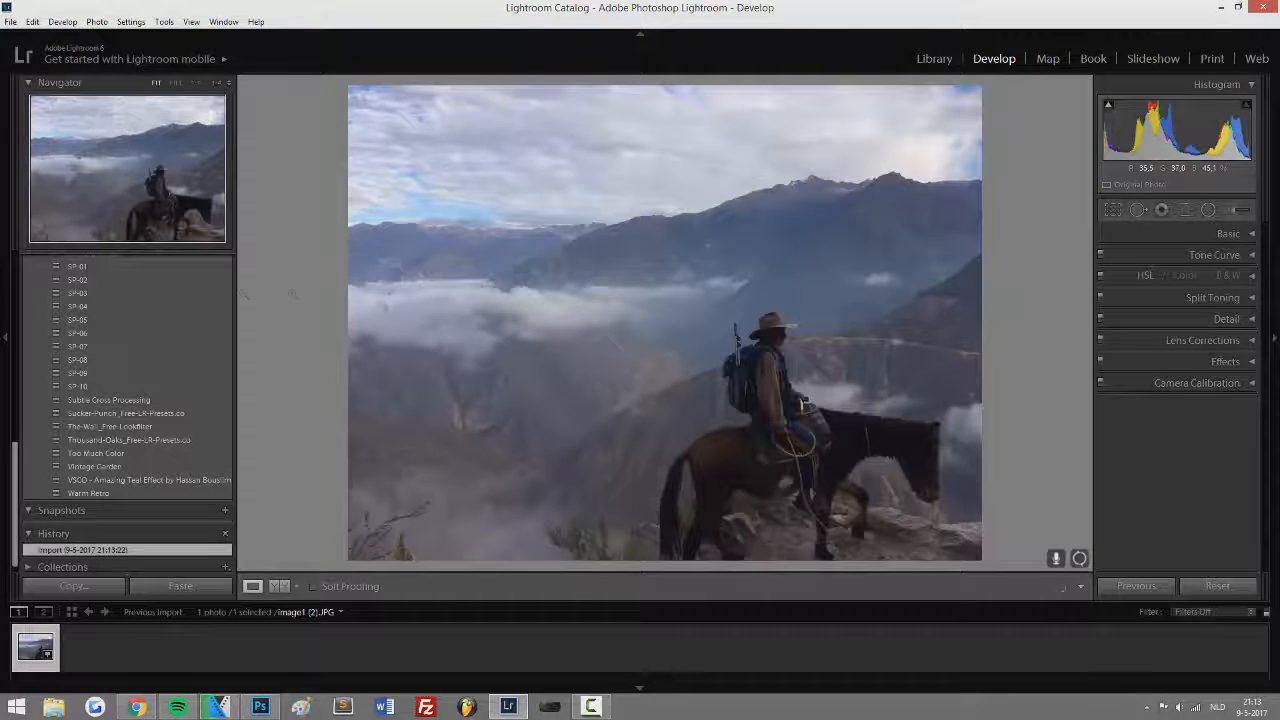
{"action": "key", "text": "y"}
Browse the list of develop presets and hide the panel that contains them to enlarge the photo workspace
{"action": "left_click", "coordinate": [5, 340]}
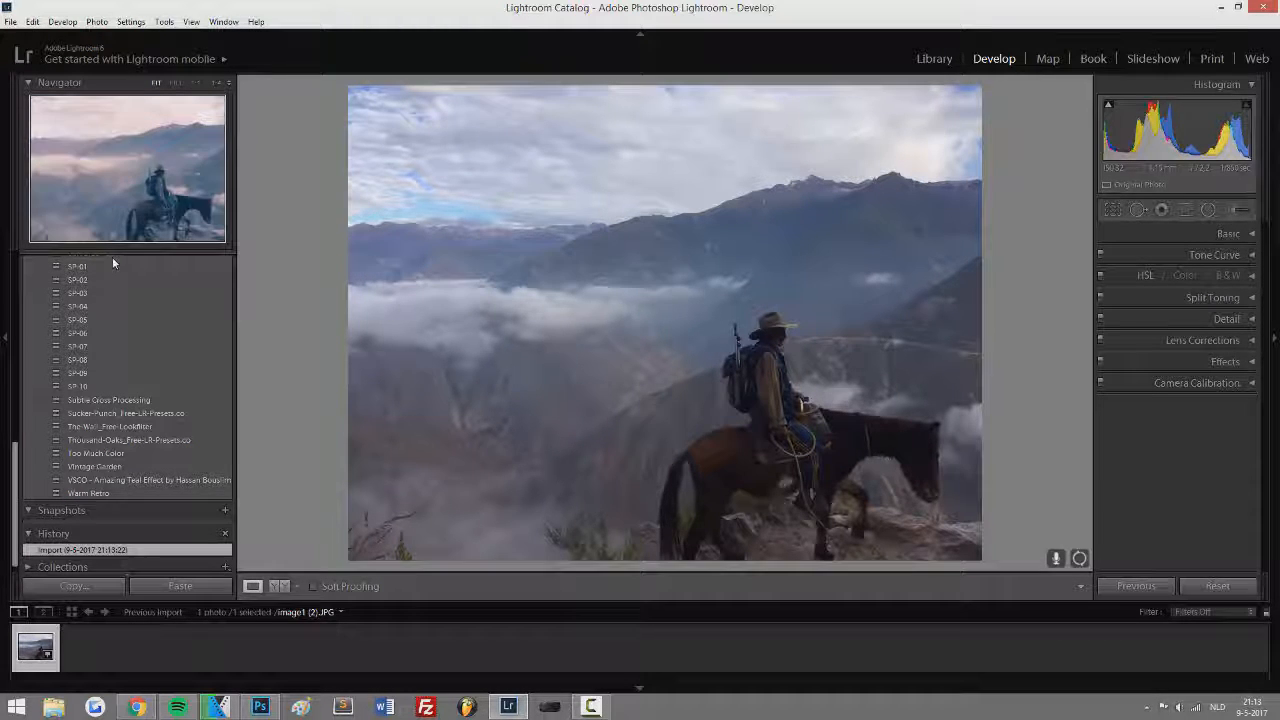
{"action": "scroll", "coordinate": [112, 258], "scroll_direction": "up", "scroll_amount": 3}
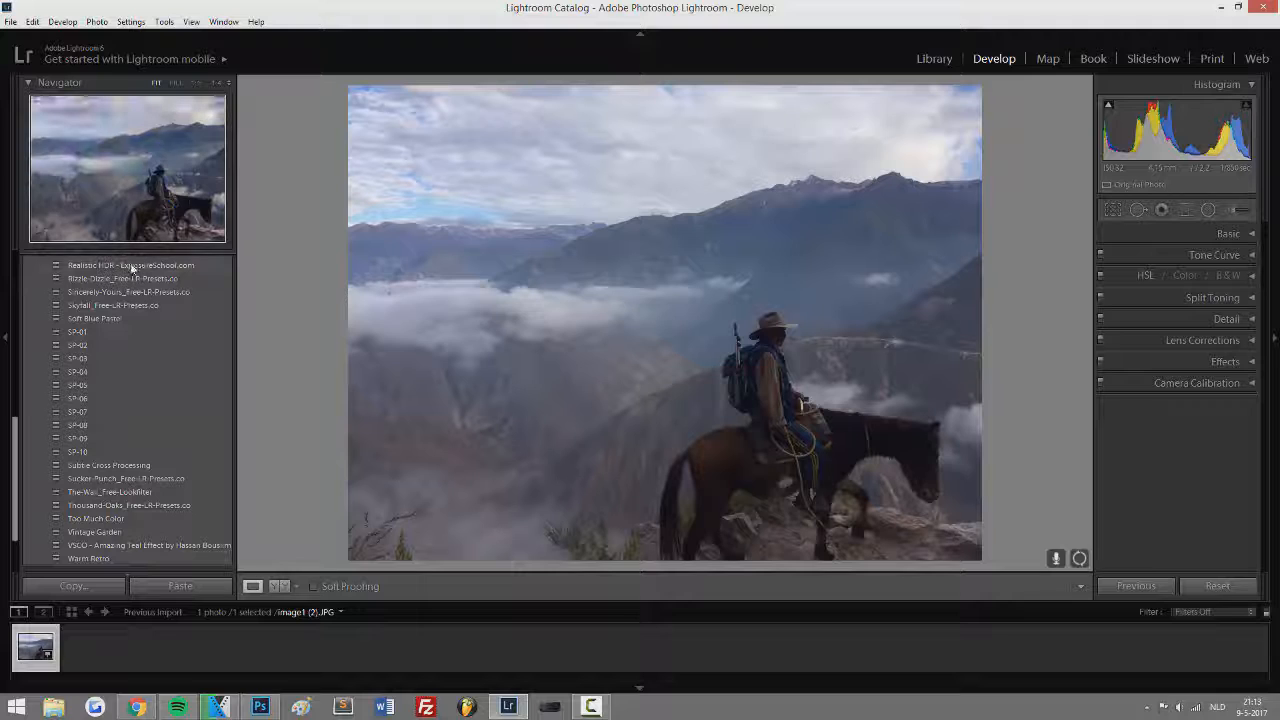
{"action": "scroll", "coordinate": [128, 266], "scroll_direction": "up", "scroll_amount": 6}
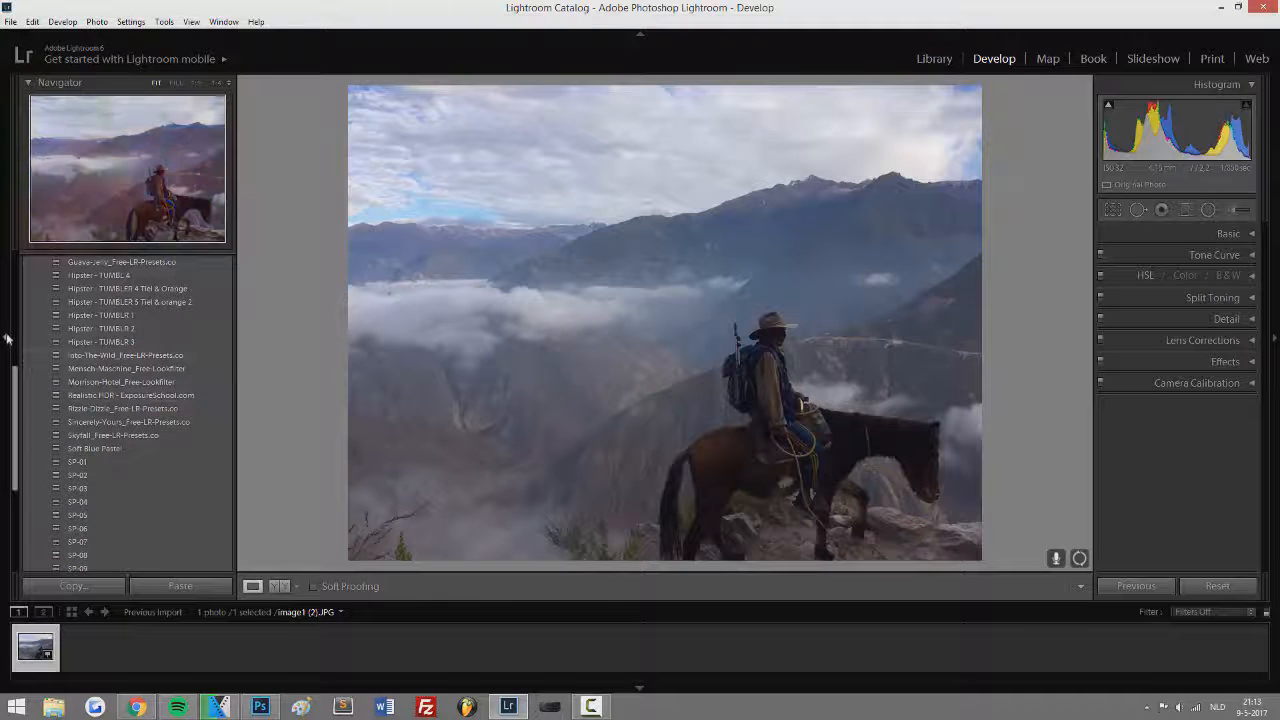
{"action": "key", "text": "y"}
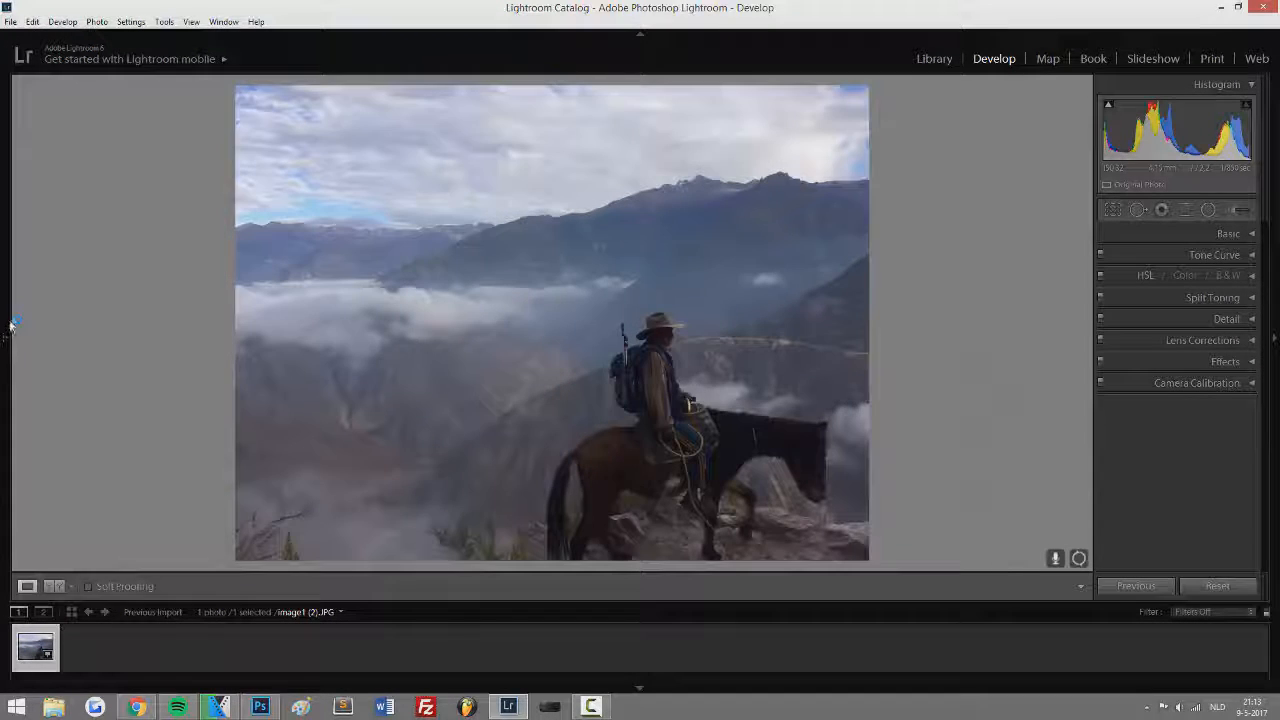
{"action": "left_click", "coordinate": [5, 321]}
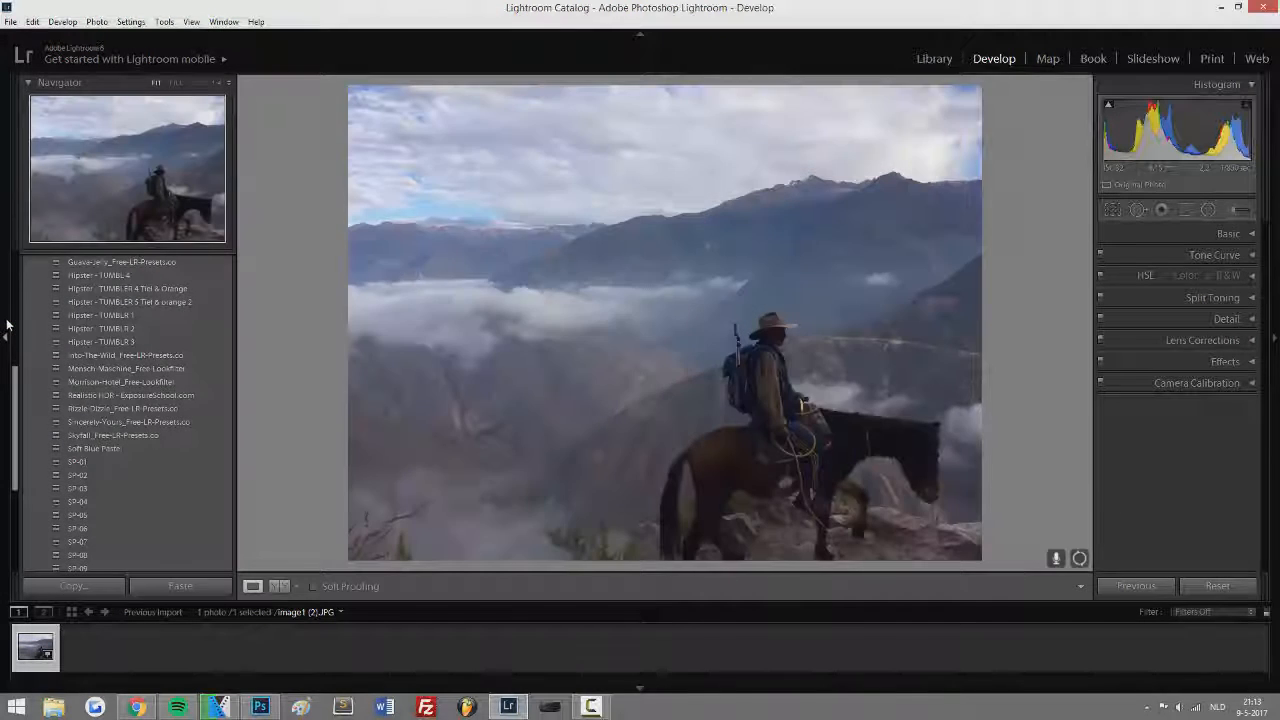
{"action": "left_click", "coordinate": [7, 321]}
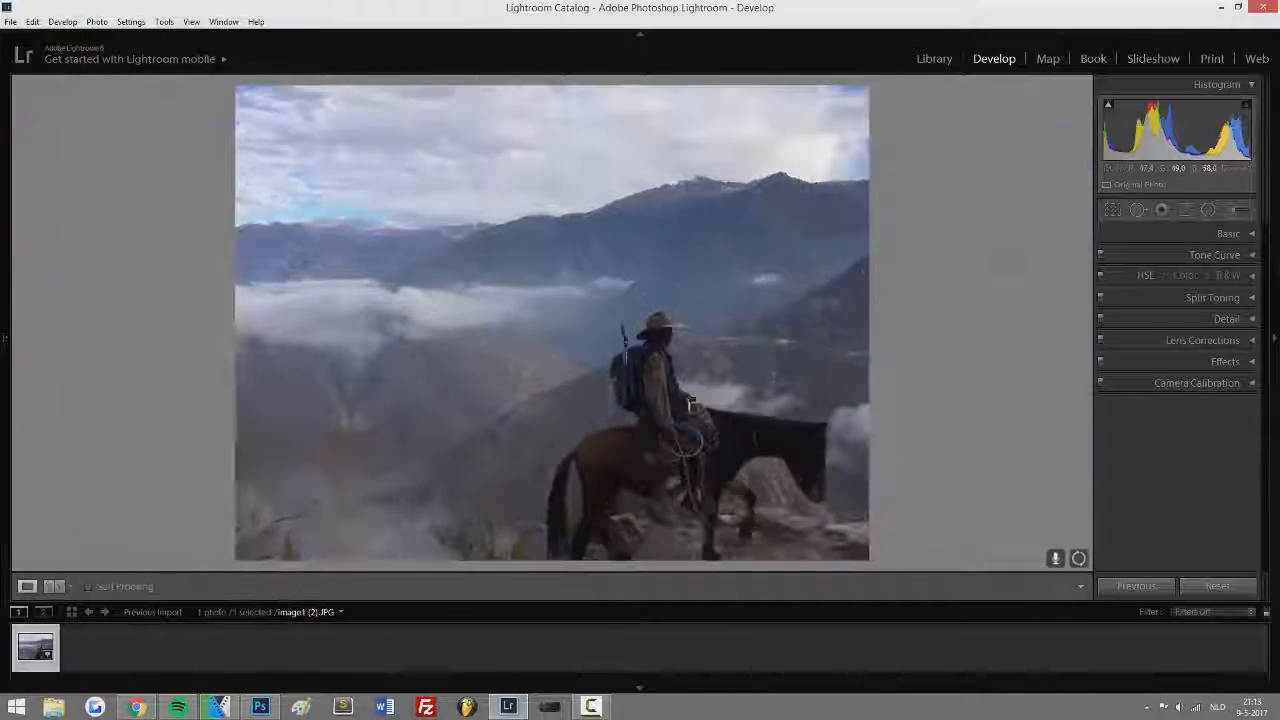
Warm the photo's white balance by setting Temp to +7 and Tint to +10
{"action": "left_click", "coordinate": [1252, 234]}
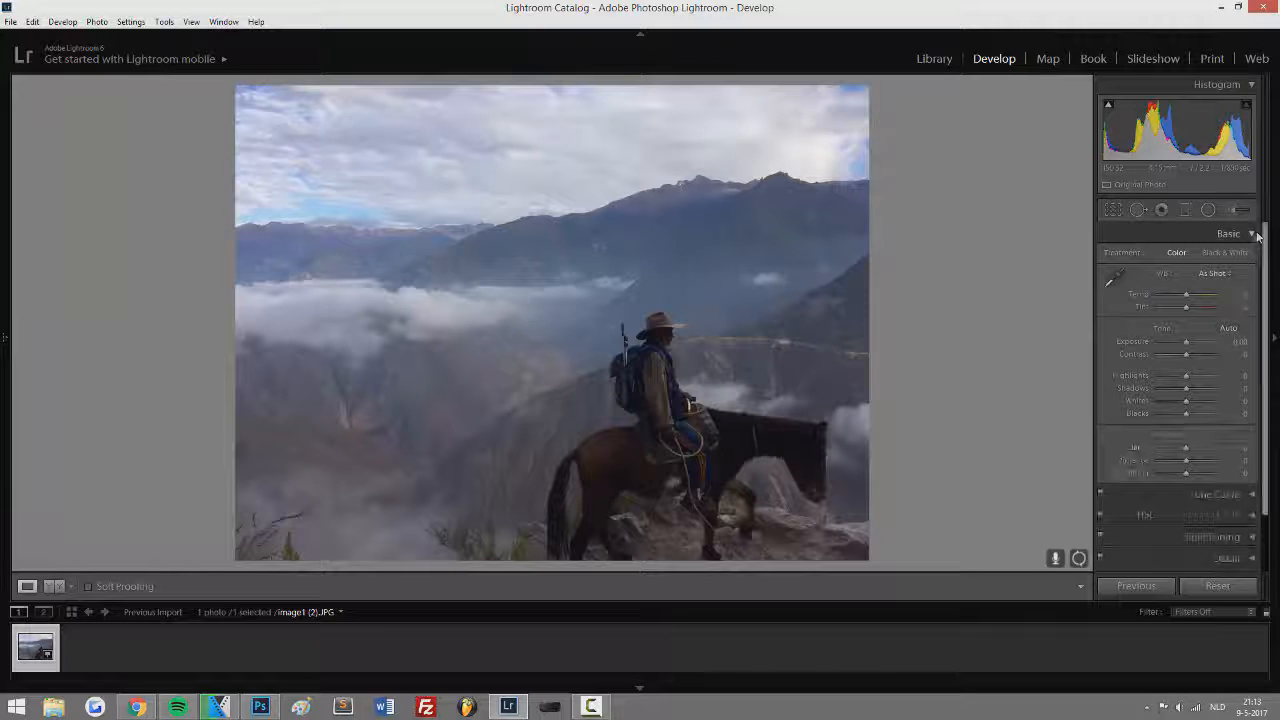
{"action": "left_click", "coordinate": [1187, 294]}
{"action": "left_click_drag", "start_coordinate": [1187, 295], "coordinate": [1189, 295]}
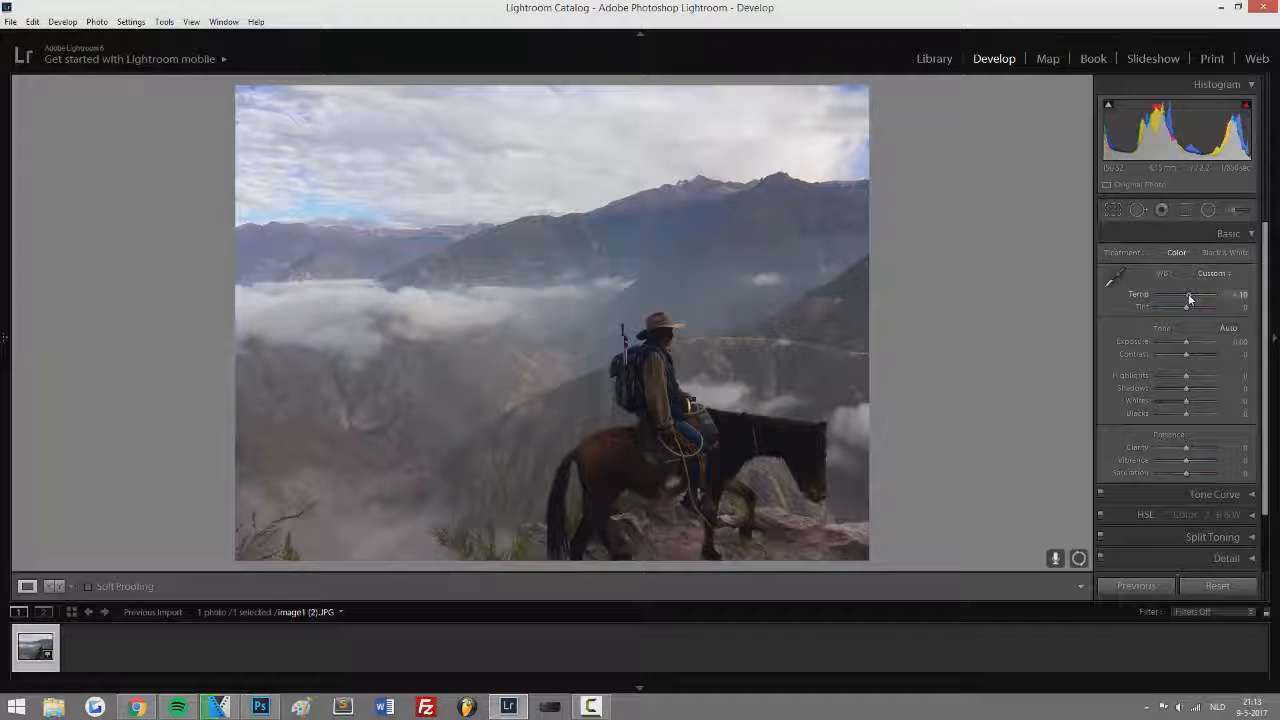
{"action": "left_click_drag", "start_coordinate": [1188, 293], "coordinate": [1187, 292]}
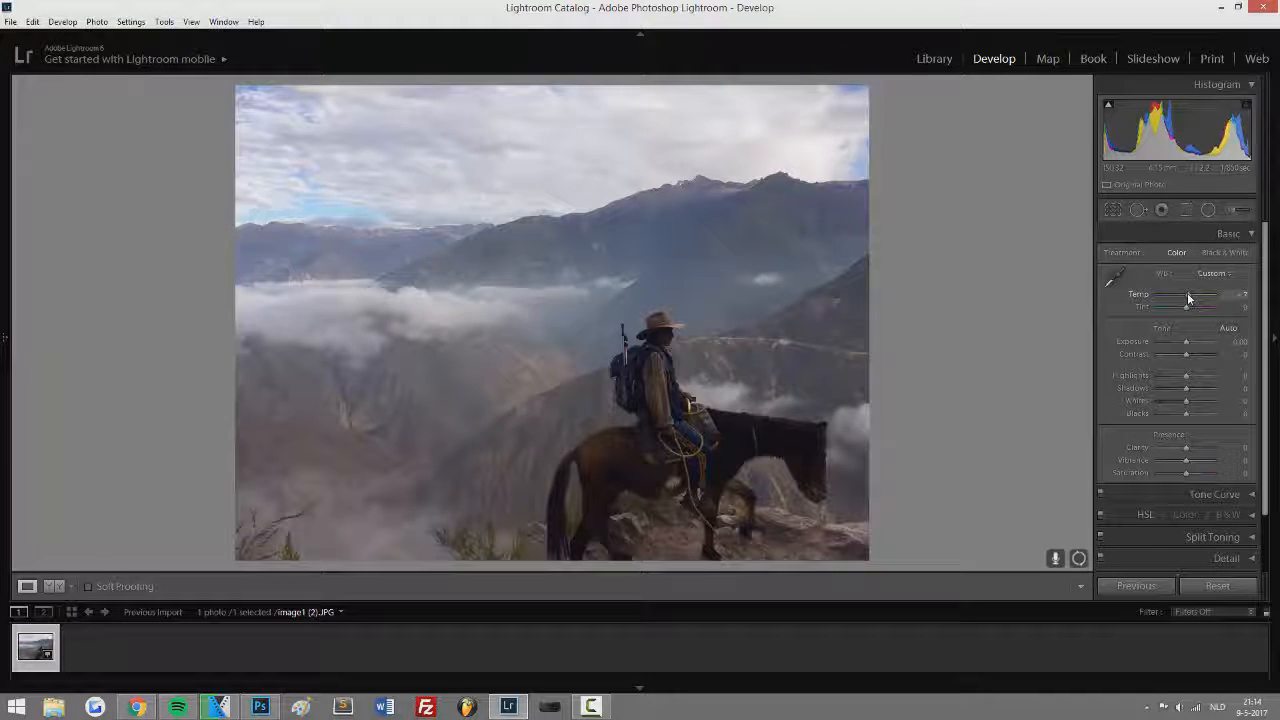
{"action": "left_click_drag", "start_coordinate": [1189, 309], "coordinate": [1192, 309]}
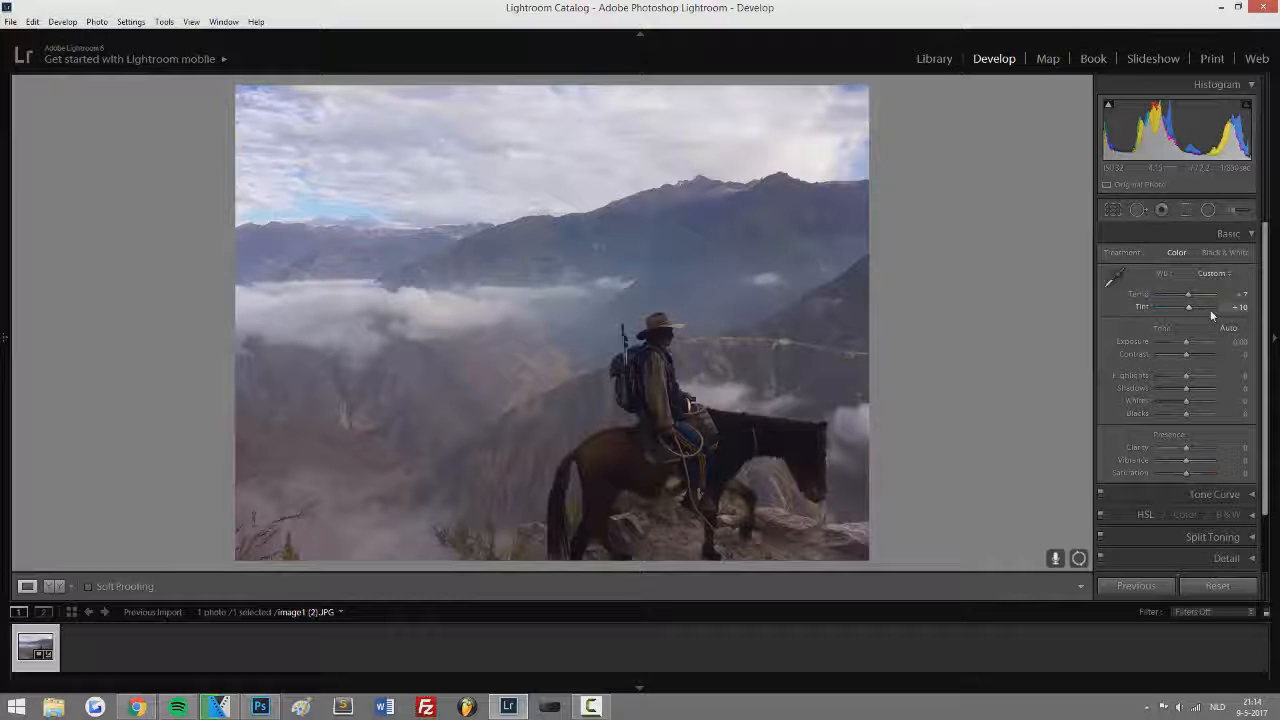
Set Exposure to +0.12 and Contrast to +43, and compare the photo before and after
{"action": "left_click_drag", "start_coordinate": [1187, 341], "coordinate": [1203, 355]}
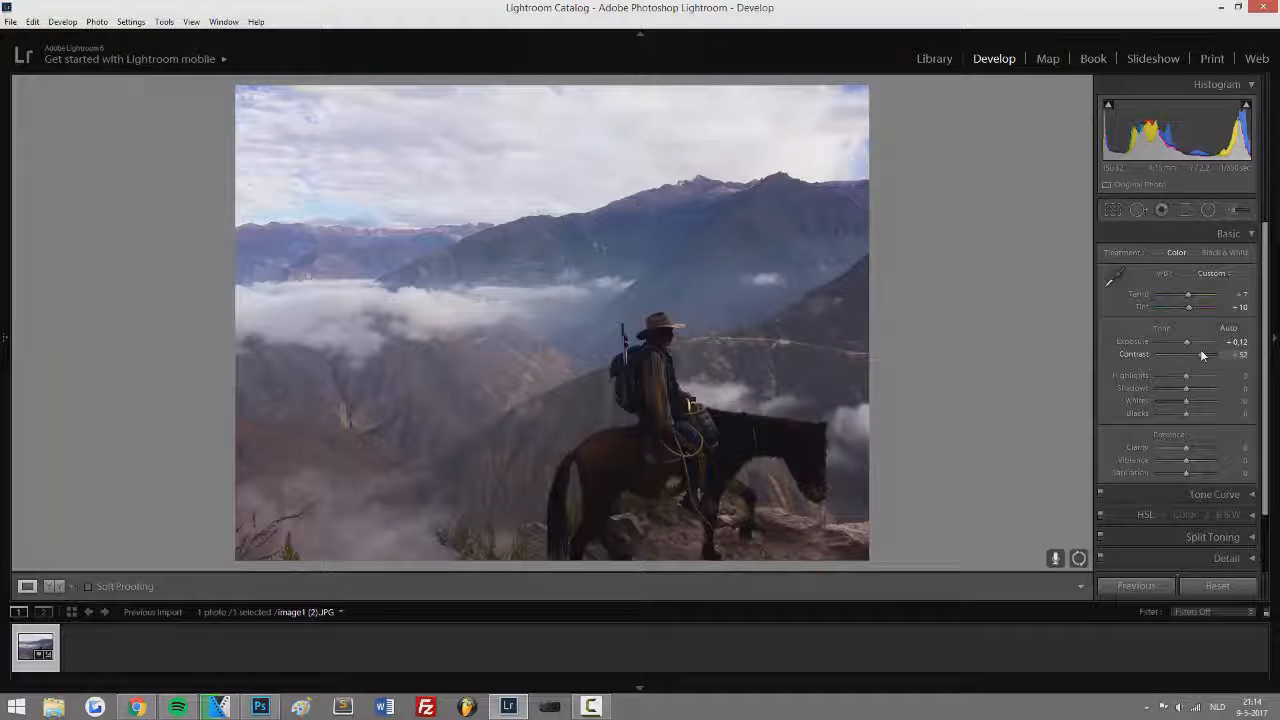
{"action": "left_click_drag", "start_coordinate": [1202, 355], "coordinate": [1197, 355]}
{"action": "key", "text": "y"}
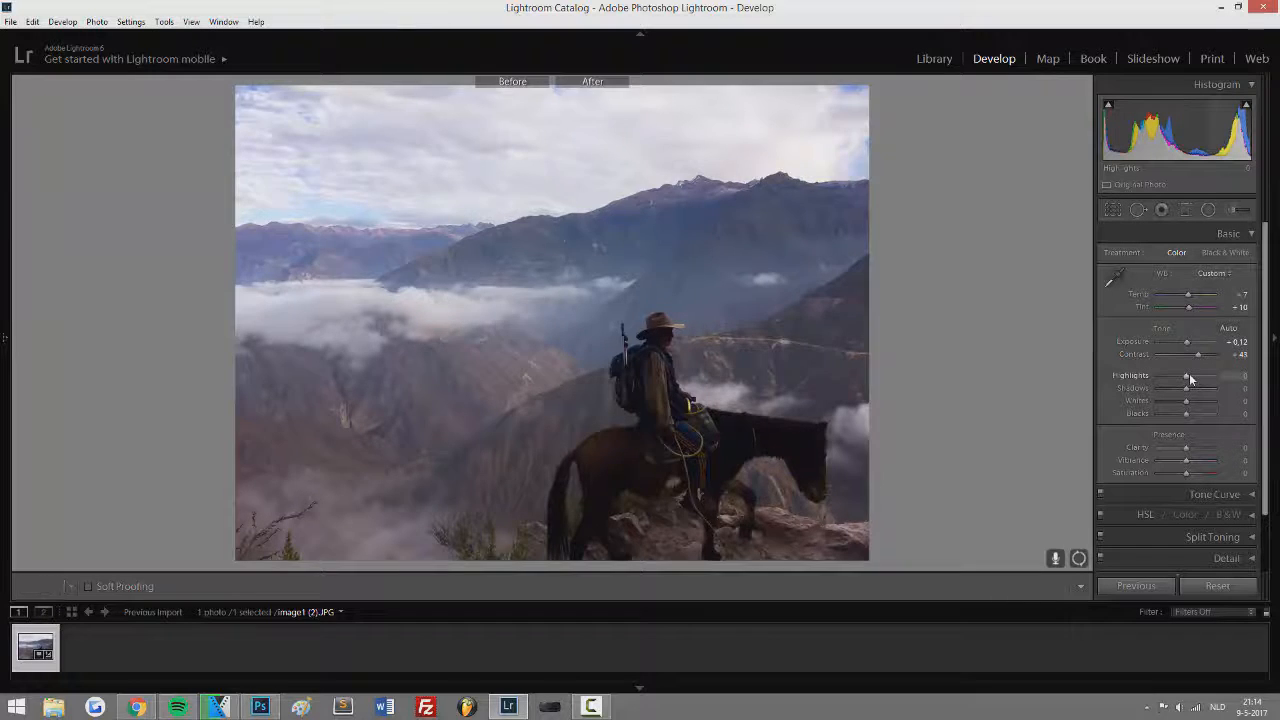
{"action": "key", "text": "y"}
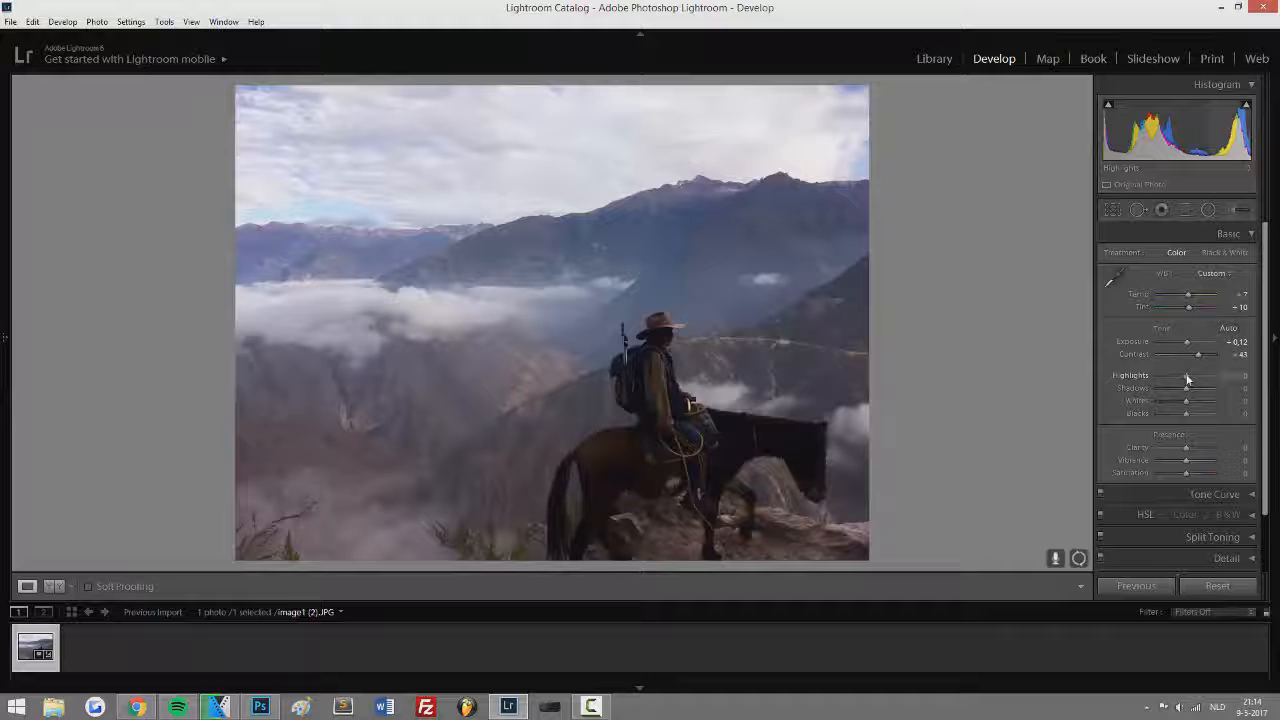
Lower the Highlights to -100, resetting them in between to compare the effect on the sky
{"action": "left_click_drag", "start_coordinate": [1196, 380], "coordinate": [1138, 379]}
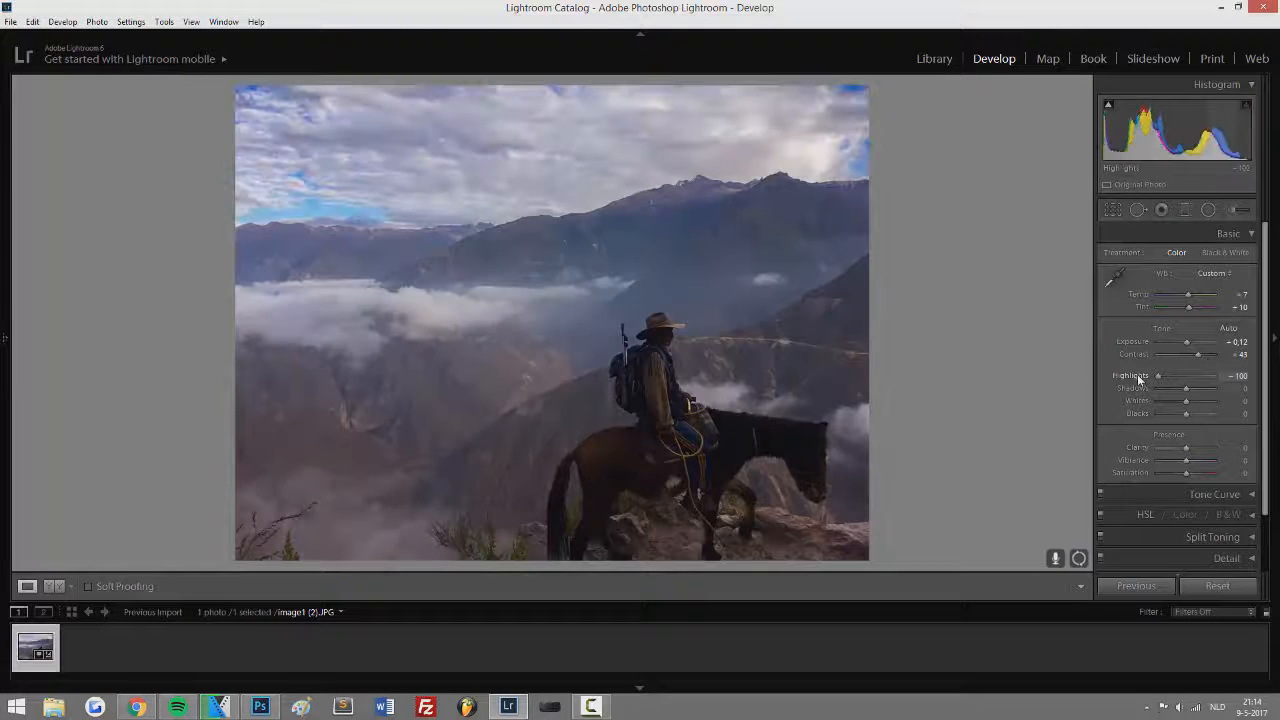
{"action": "double_click", "coordinate": [1138, 379]}
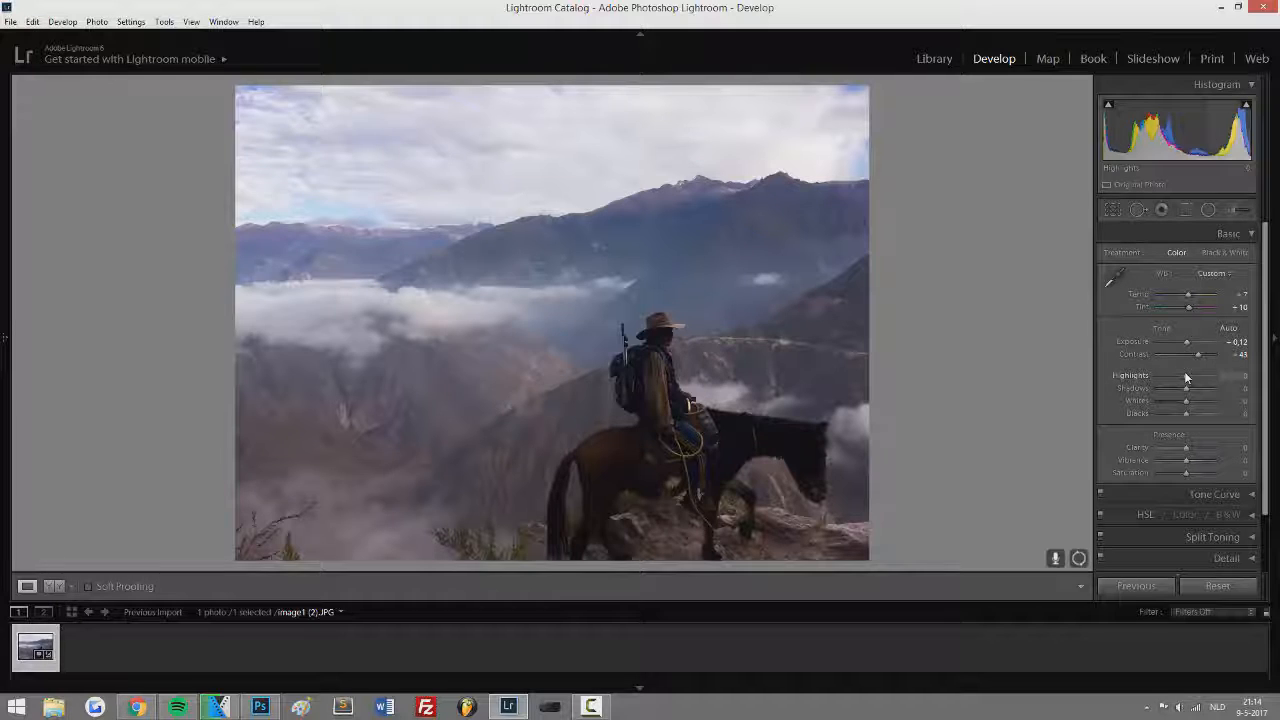
{"action": "left_click_drag", "start_coordinate": [1186, 377], "coordinate": [1143, 378]}
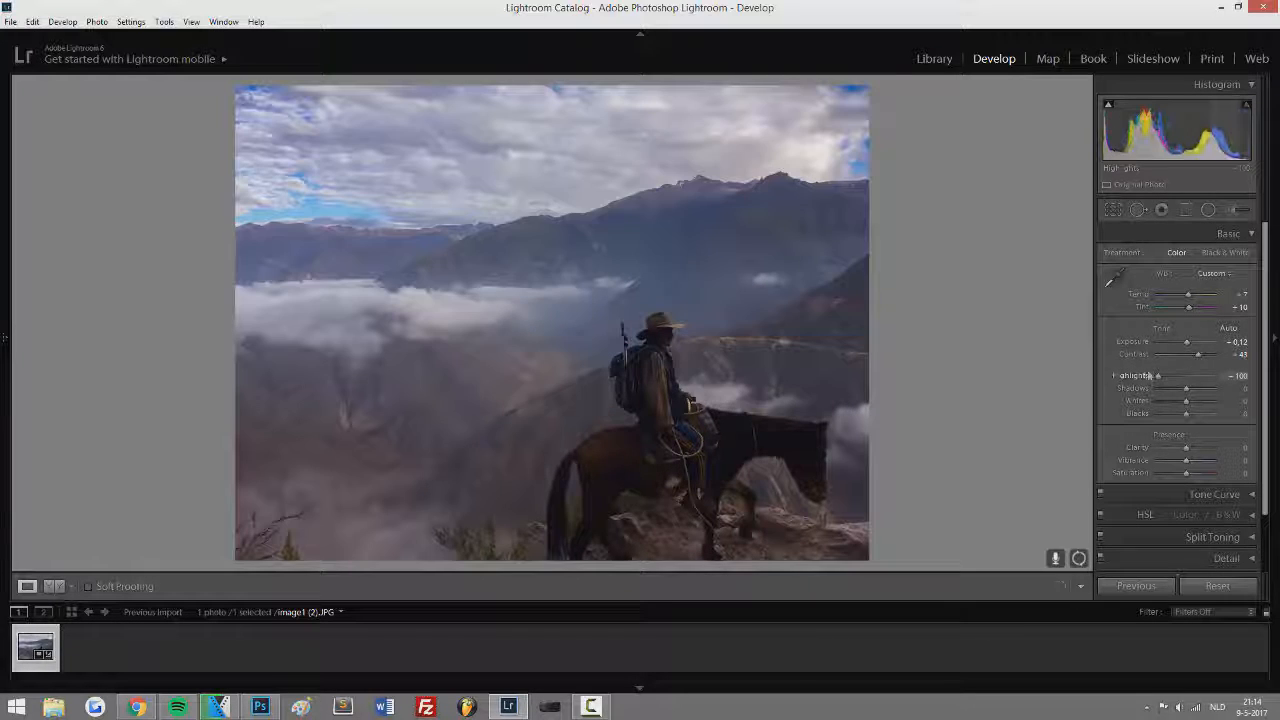
{"action": "double_click", "coordinate": [1143, 378]}
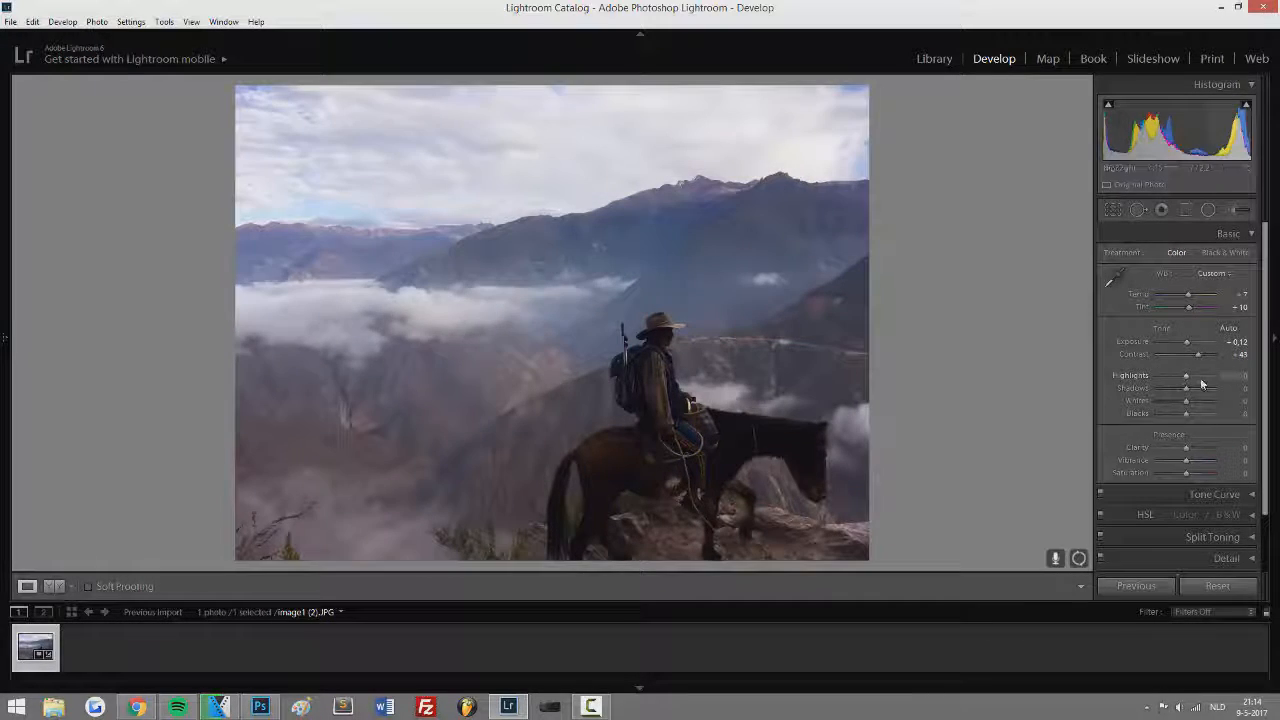
{"action": "left_click_drag", "start_coordinate": [1191, 380], "coordinate": [1160, 381]}
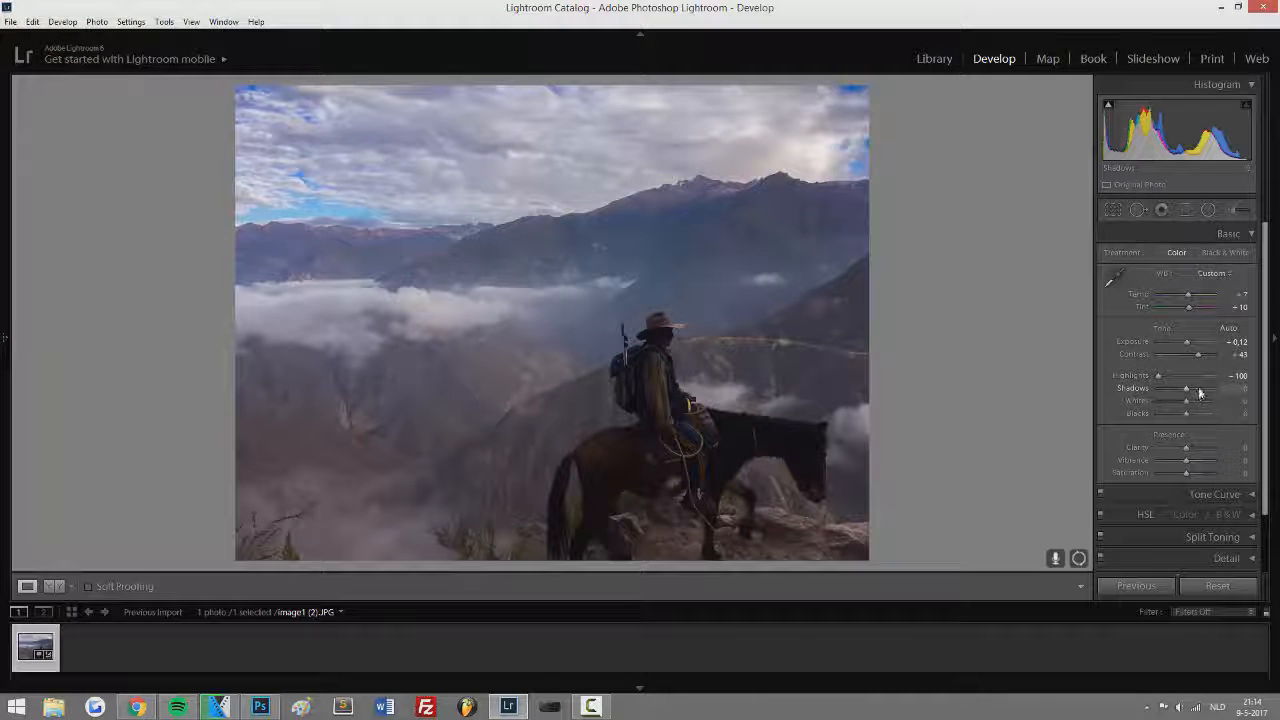
Try the Shadows at +100, inspect the rider and horse up close, and reset the Shadows to their default
{"action": "left_click_drag", "start_coordinate": [1194, 391], "coordinate": [1237, 390]}
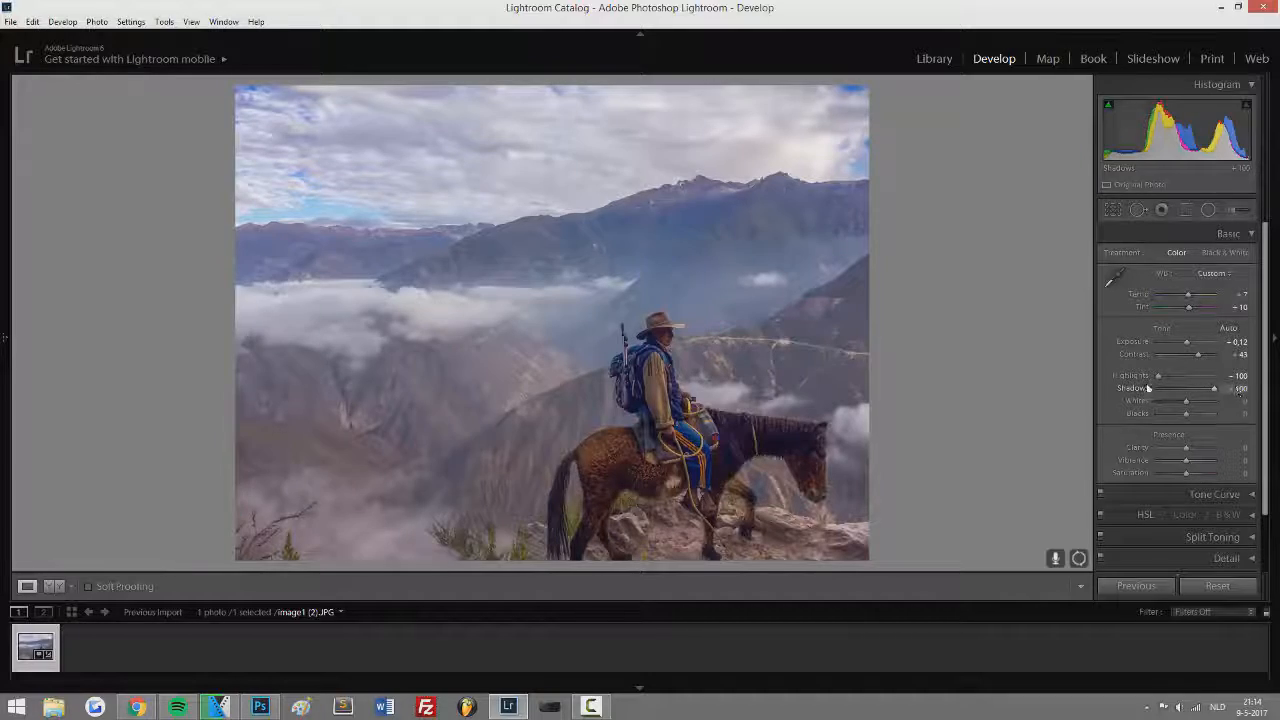
{"action": "left_click", "coordinate": [648, 380]}
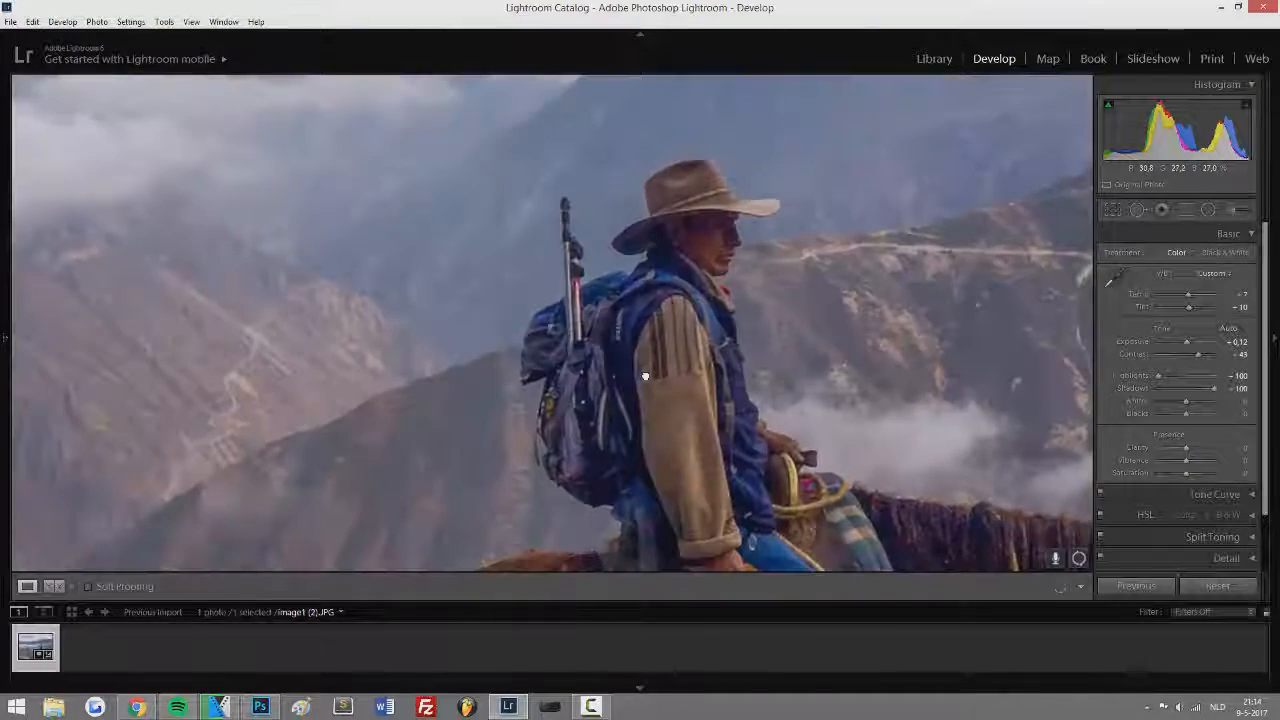
{"action": "left_click_drag", "start_coordinate": [646, 371], "coordinate": [890, 165]}
{"action": "left_click_drag", "start_coordinate": [958, 318], "coordinate": [658, 325]}
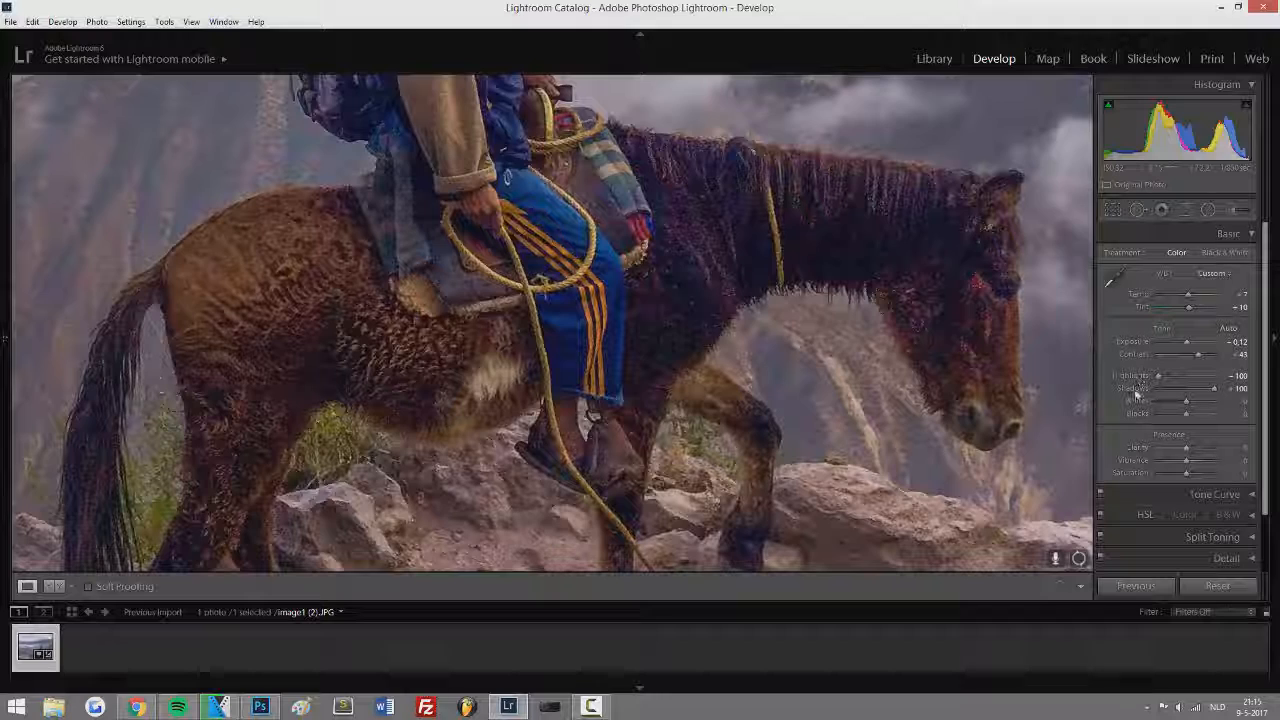
{"action": "double_click", "coordinate": [1134, 388]}
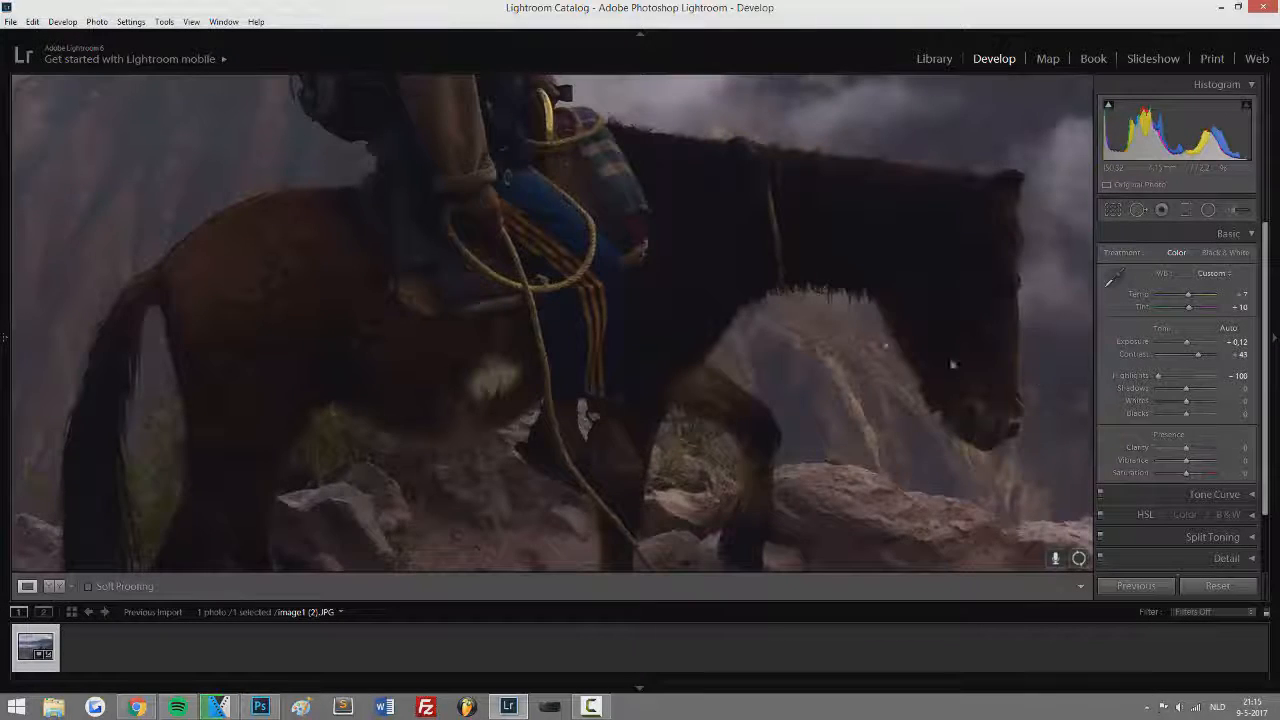
Set the Shadows to +24 while checking the rider up close, and raise the Whites to +29 with the whole photo in view
{"action": "left_click_drag", "start_coordinate": [854, 324], "coordinate": [954, 477]}
{"action": "left_click_drag", "start_coordinate": [1187, 394], "coordinate": [1194, 396]}
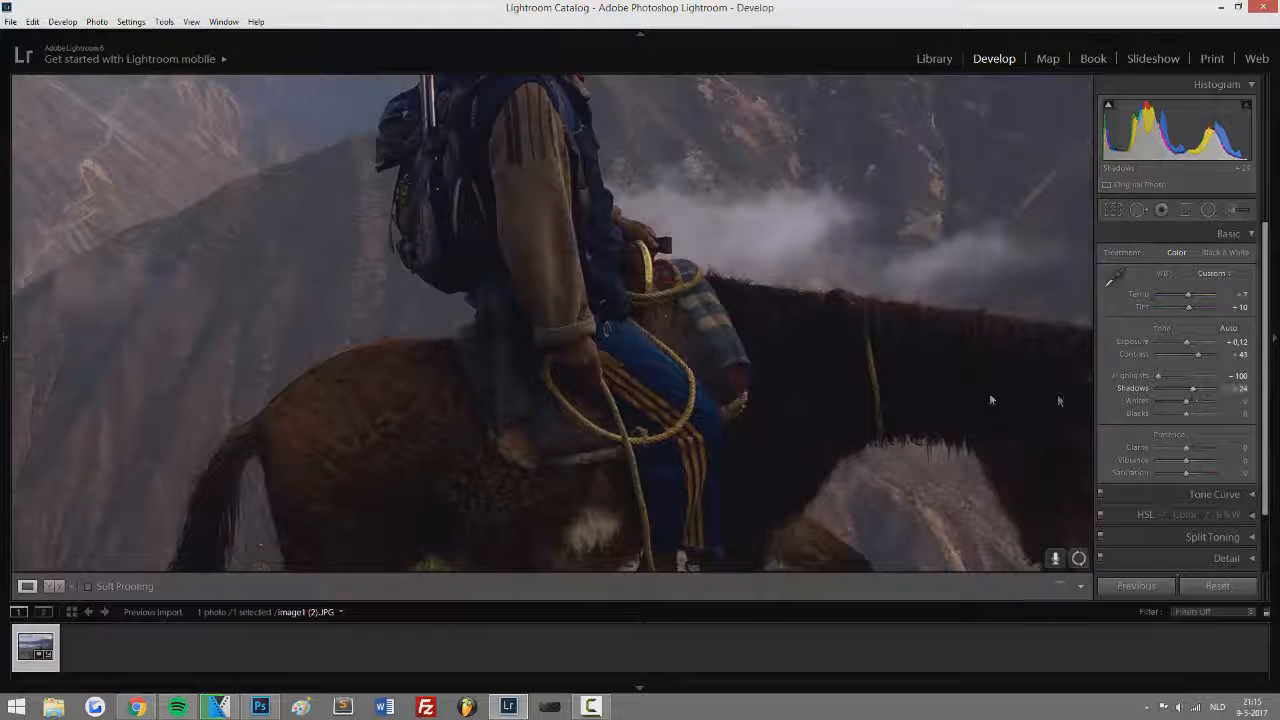
{"action": "left_click", "coordinate": [878, 403]}
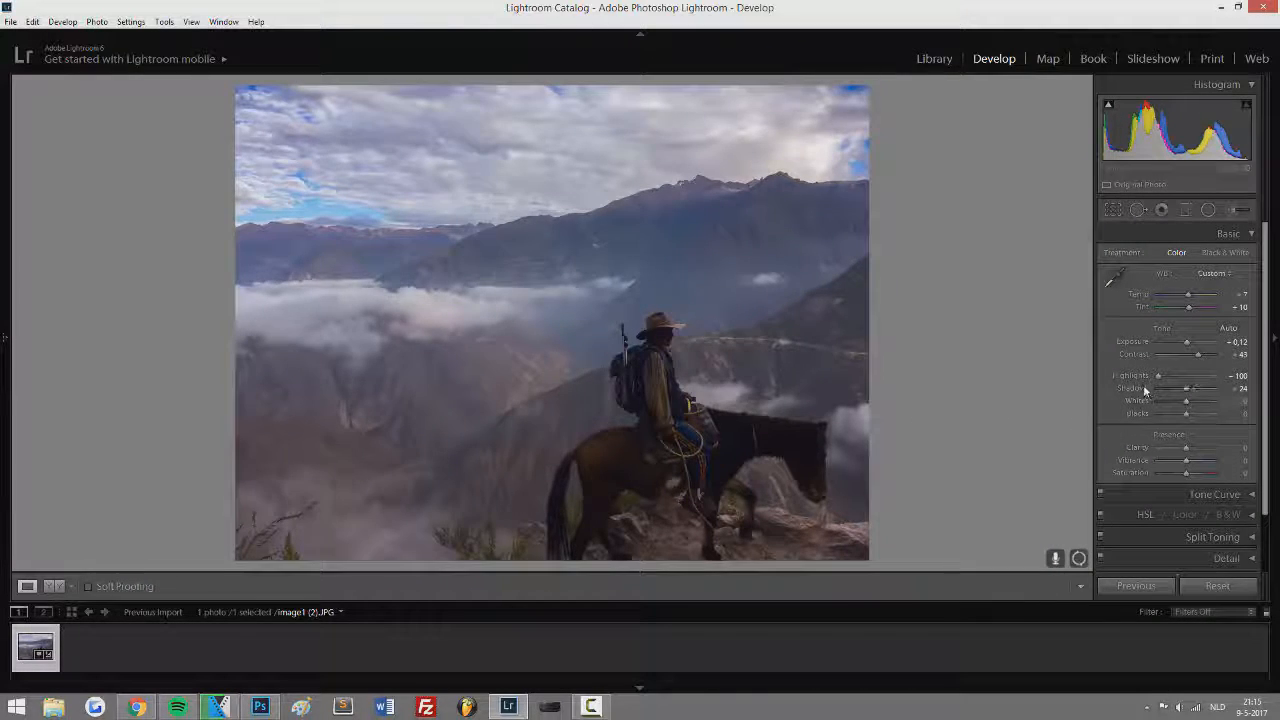
{"action": "left_click_drag", "start_coordinate": [1188, 391], "coordinate": [1196, 402]}
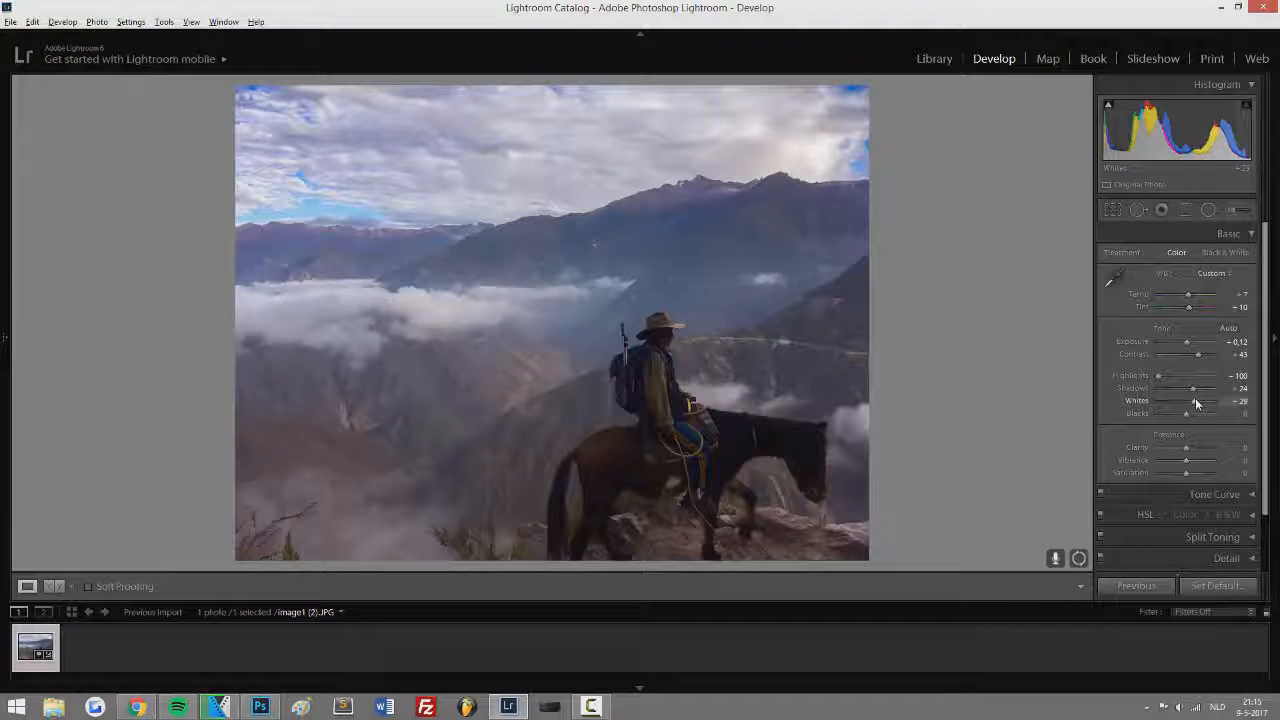
Raise the Whites to +31 and lower the Blacks to -2
{"action": "left_click_drag", "start_coordinate": [1196, 402], "coordinate": [1198, 406]}
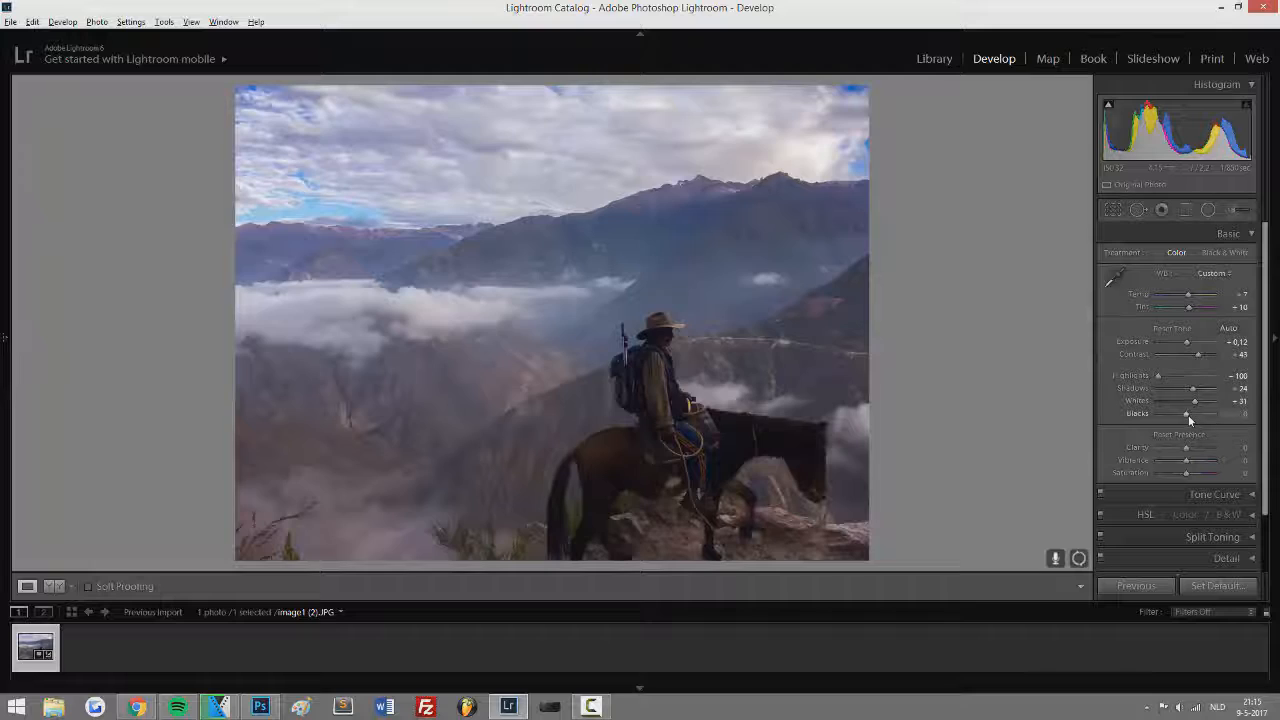
{"action": "left_click_drag", "start_coordinate": [1188, 416], "coordinate": [1198, 451]}
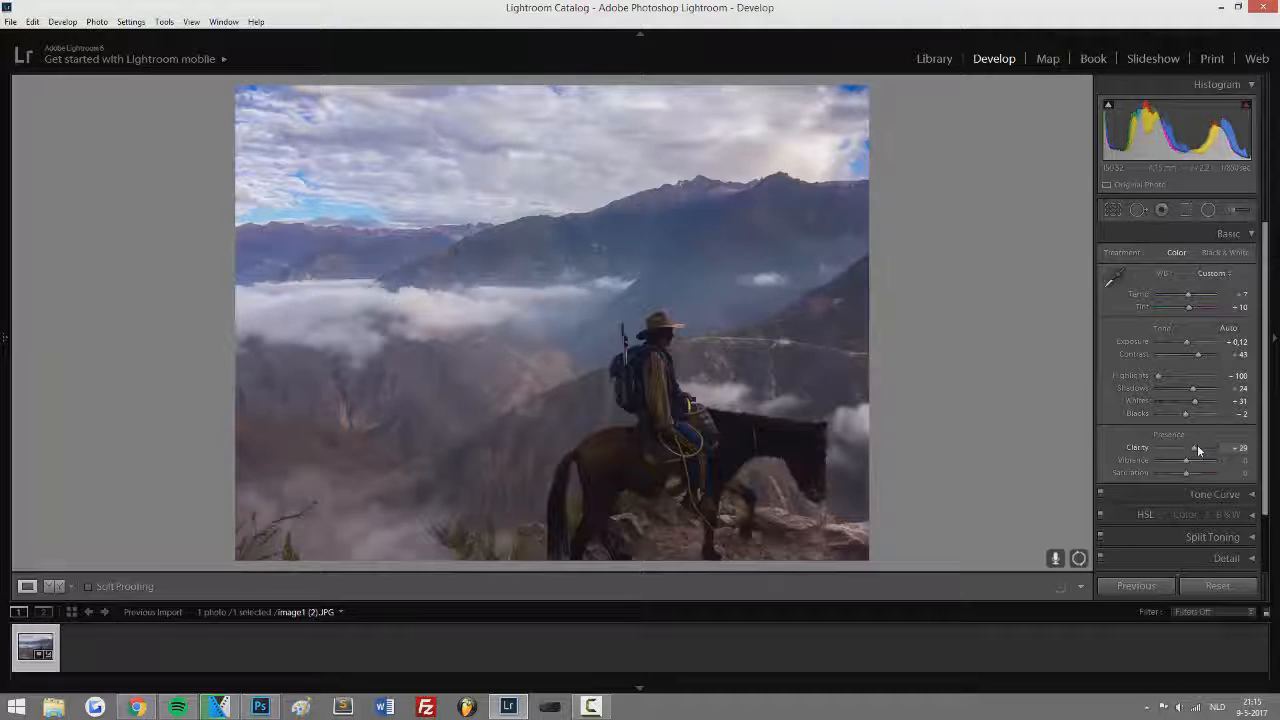
Try the Clarity at +100 and at -100, and reset it to its default
{"action": "double_click", "coordinate": [1192, 449]}
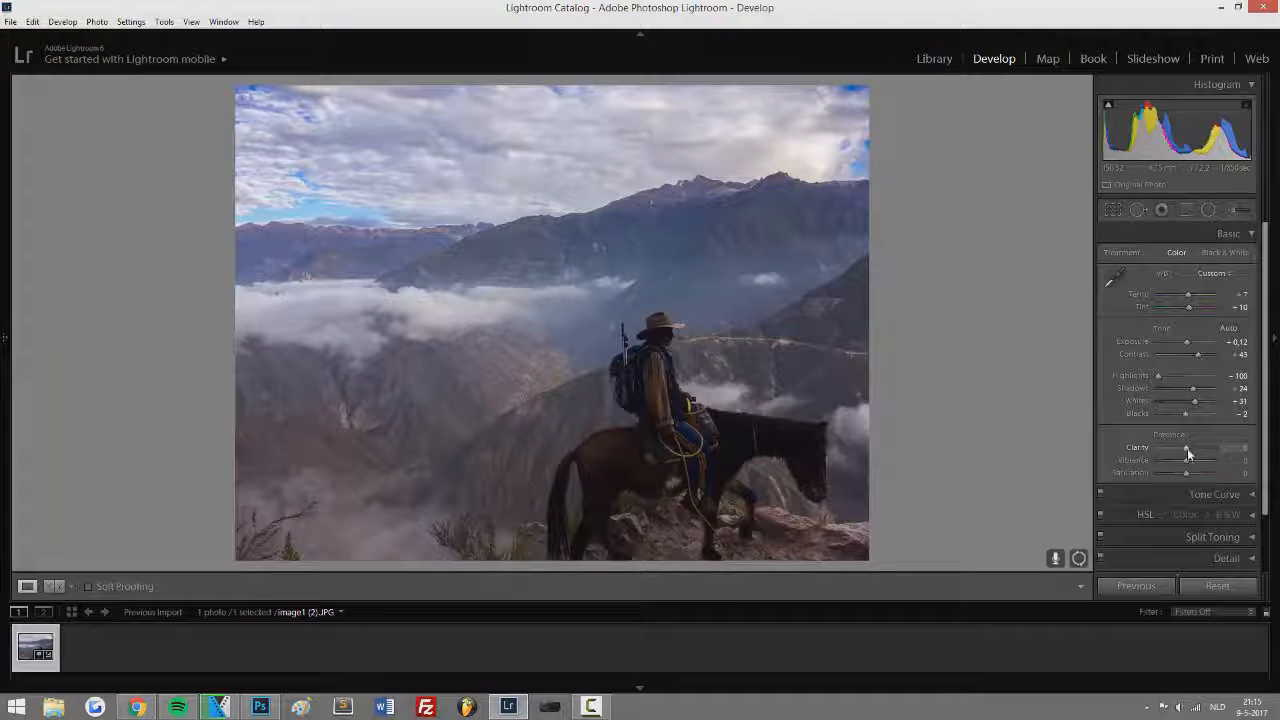
{"action": "left_click_drag", "start_coordinate": [1187, 447], "coordinate": [1247, 451]}
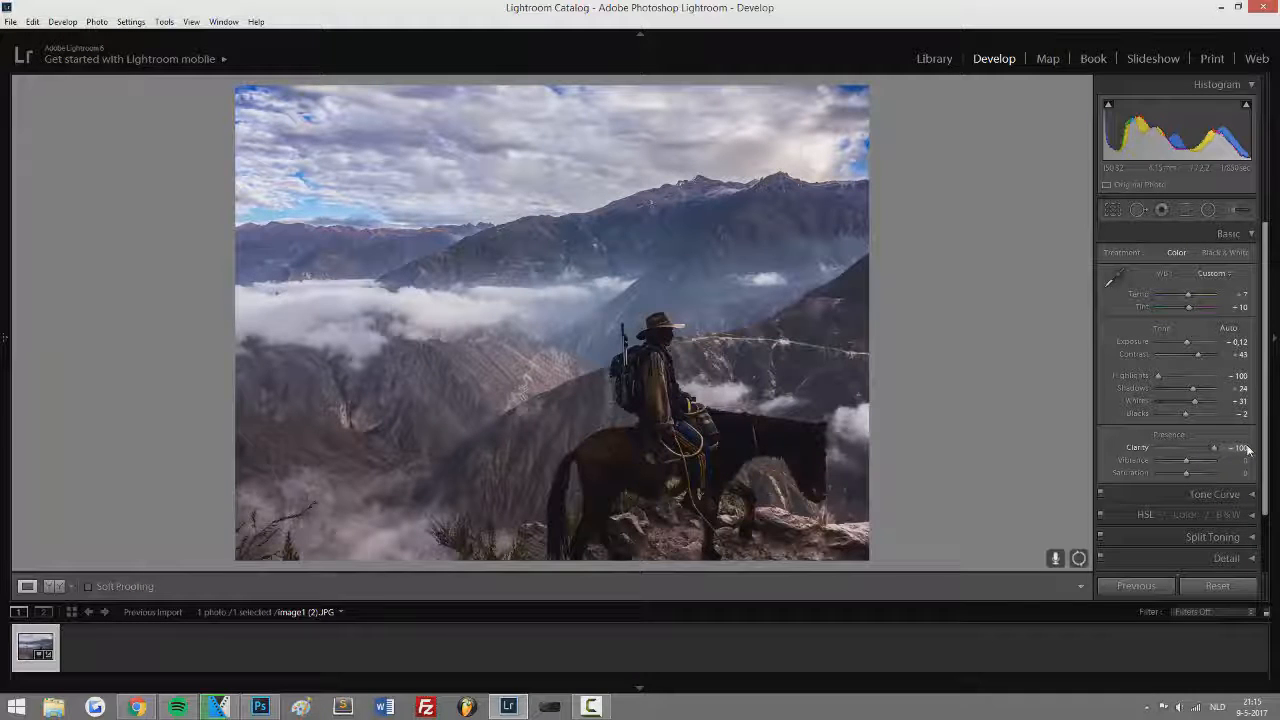
{"action": "left_click_drag", "start_coordinate": [1247, 450], "coordinate": [1134, 450]}
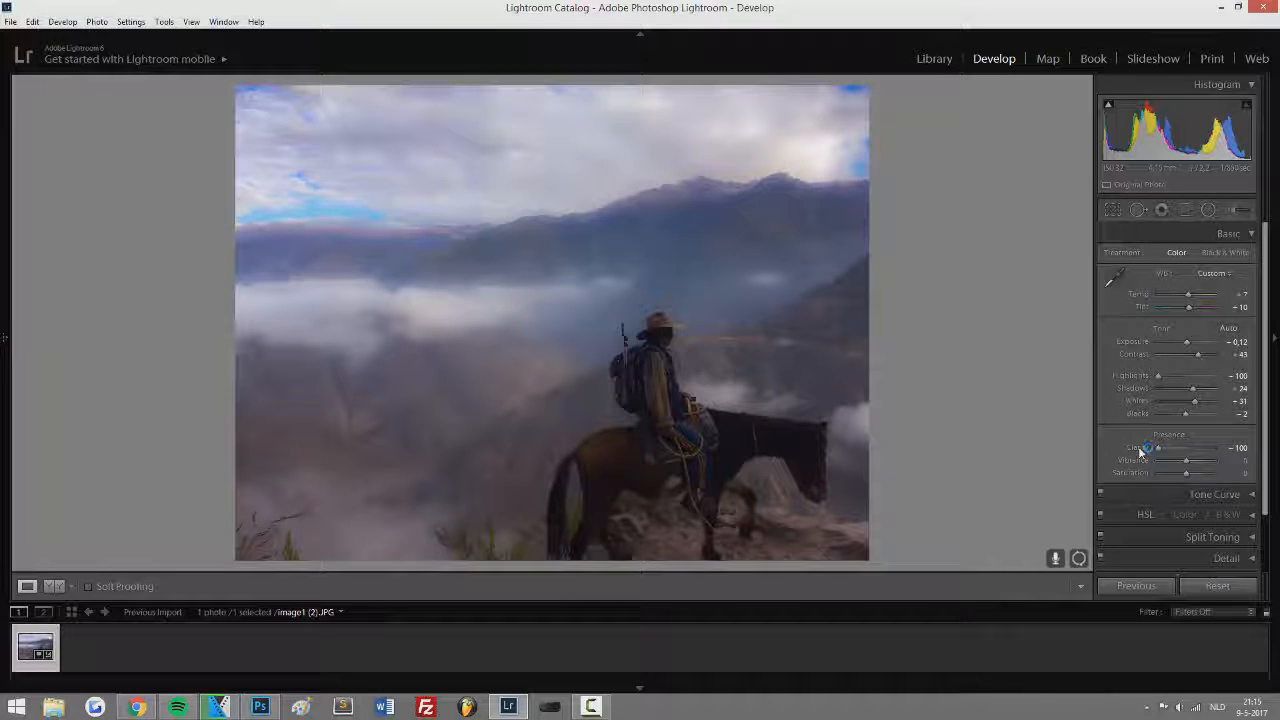
{"action": "double_click", "coordinate": [1138, 449]}
Set Clarity to +14, Vibrance to +10 and Saturation to +5, and compare the photo before and after
{"action": "left_click_drag", "start_coordinate": [1185, 452], "coordinate": [1189, 451]}
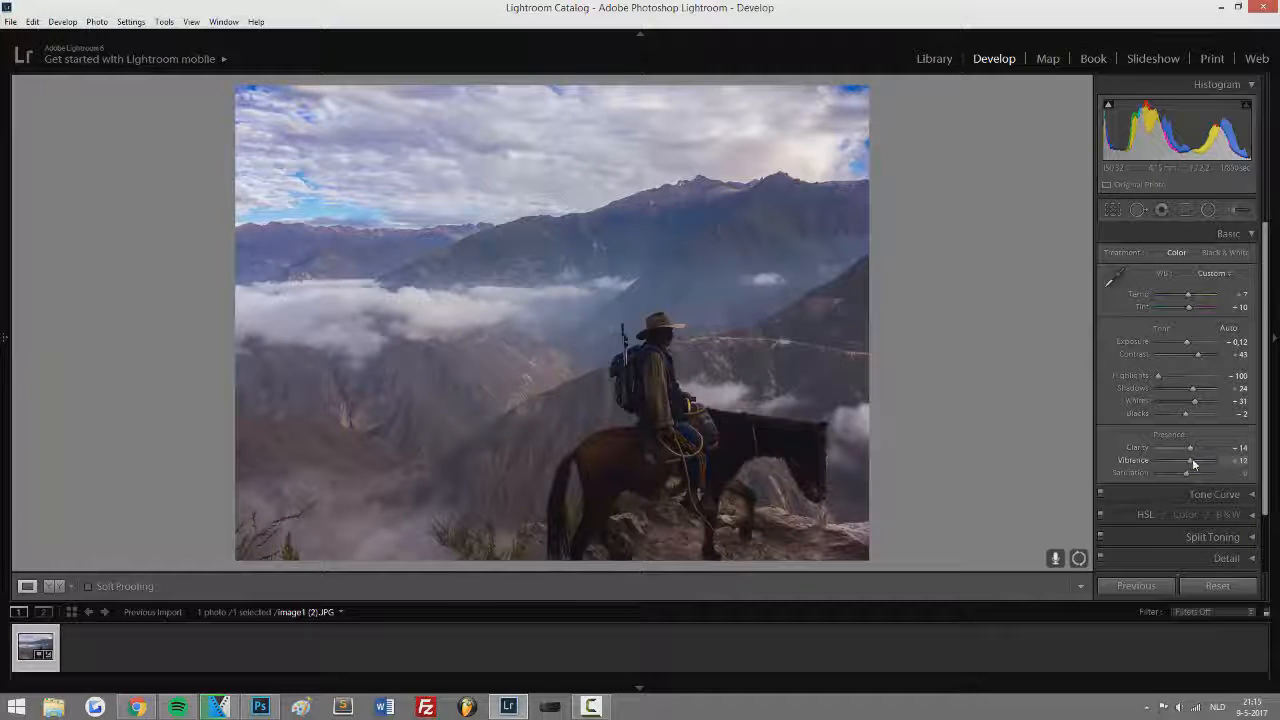
{"action": "left_click", "coordinate": [1189, 473]}
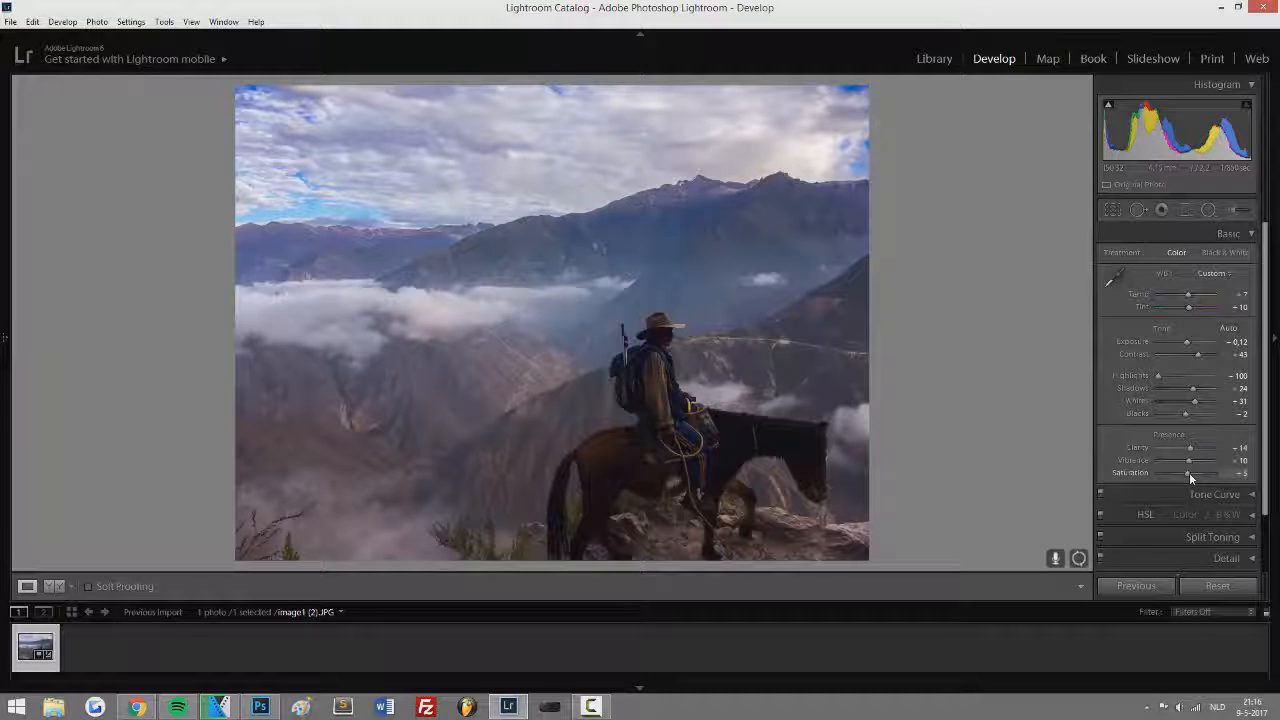
{"action": "left_click", "coordinate": [1190, 472]}
{"action": "left_click", "coordinate": [1189, 472]}
{"action": "key", "text": "y"}
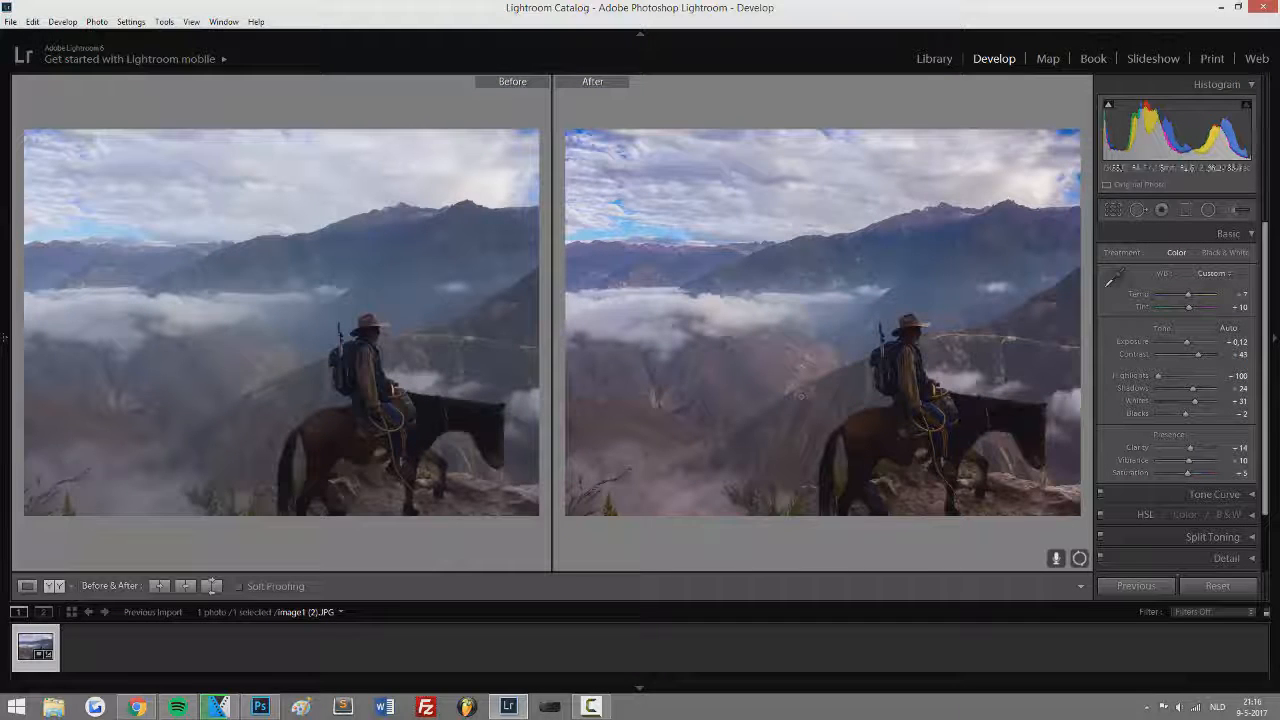
{"action": "key", "text": "y"}
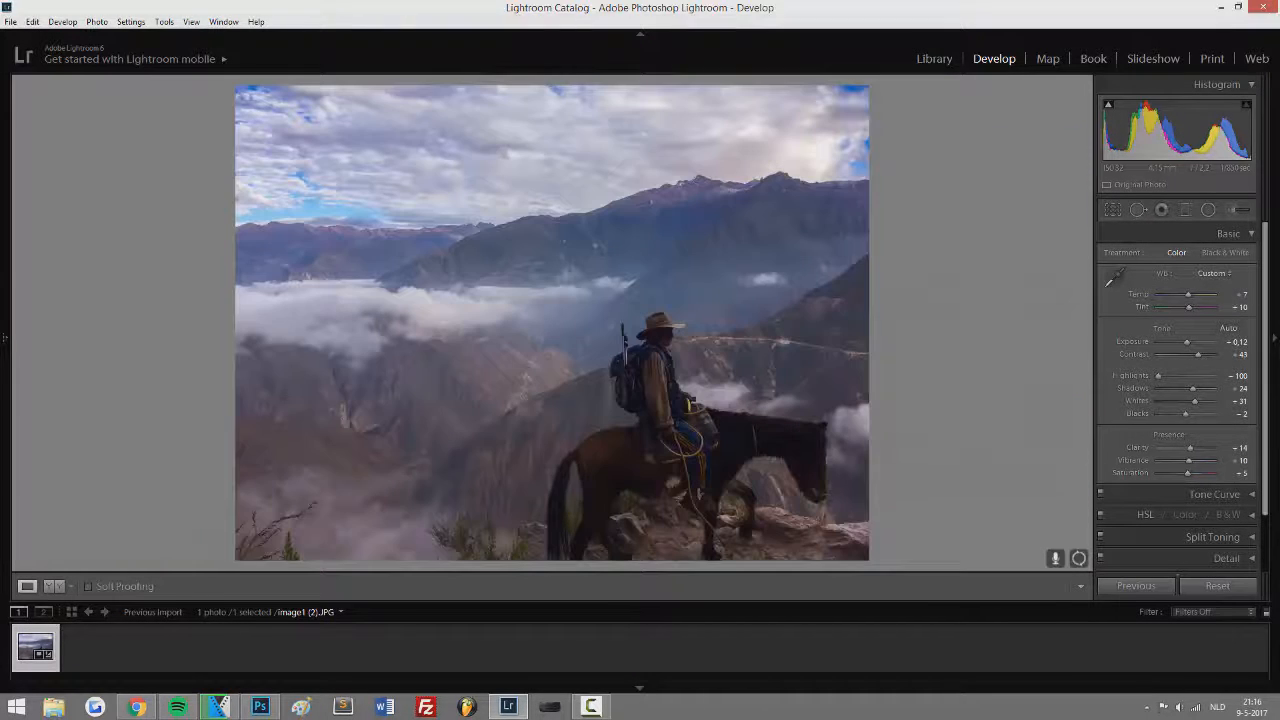
Raise the black point of the RGB tone curve slightly and add a shadow and a midtone point to form a gentle S-curve
{"action": "left_click", "coordinate": [1252, 233]}
{"action": "left_click", "coordinate": [1253, 255]}
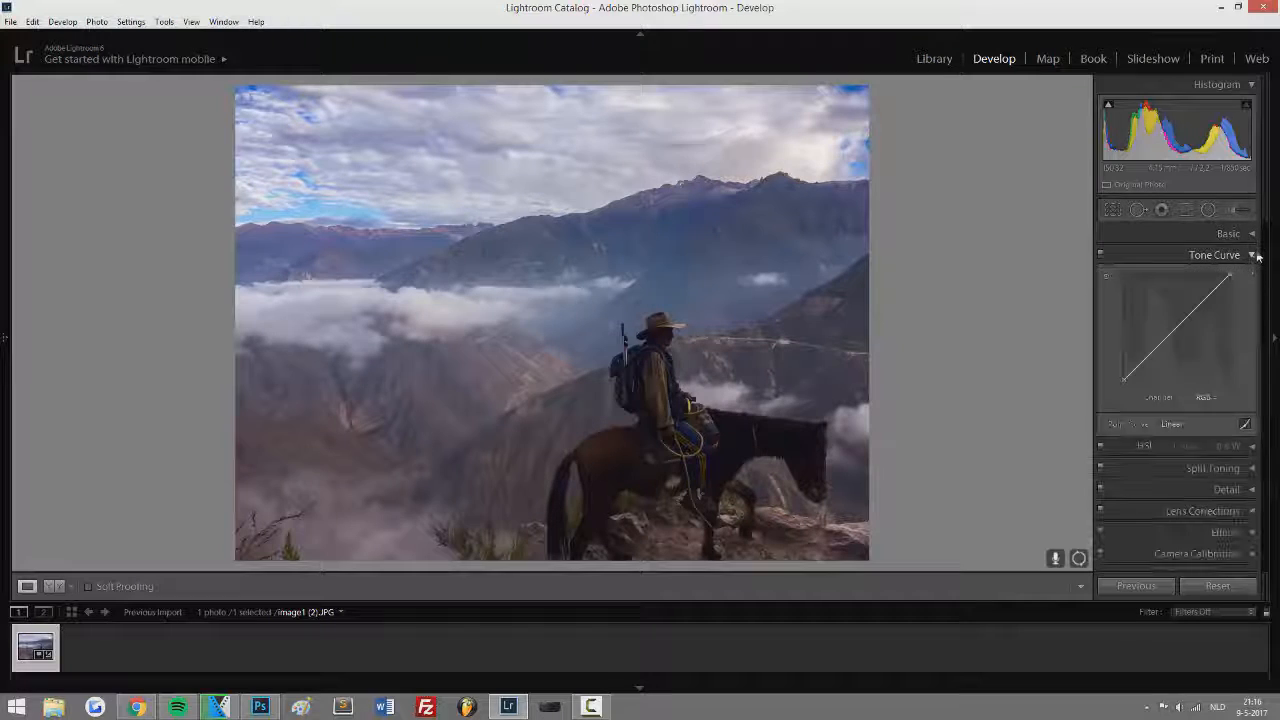
{"action": "mouse_move", "coordinate": [1125, 385]}
{"action": "left_mouse_down"}
{"action": "mouse_move", "coordinate": [1123, 366]}
{"action": "mouse_move", "coordinate": [1112, 381]}
{"action": "mouse_move", "coordinate": [1111, 370]}
{"action": "mouse_move", "coordinate": [1123, 352]}
{"action": "mouse_move", "coordinate": [1112, 371]}
{"action": "mouse_move", "coordinate": [1123, 370]}
{"action": "left_mouse_up"}
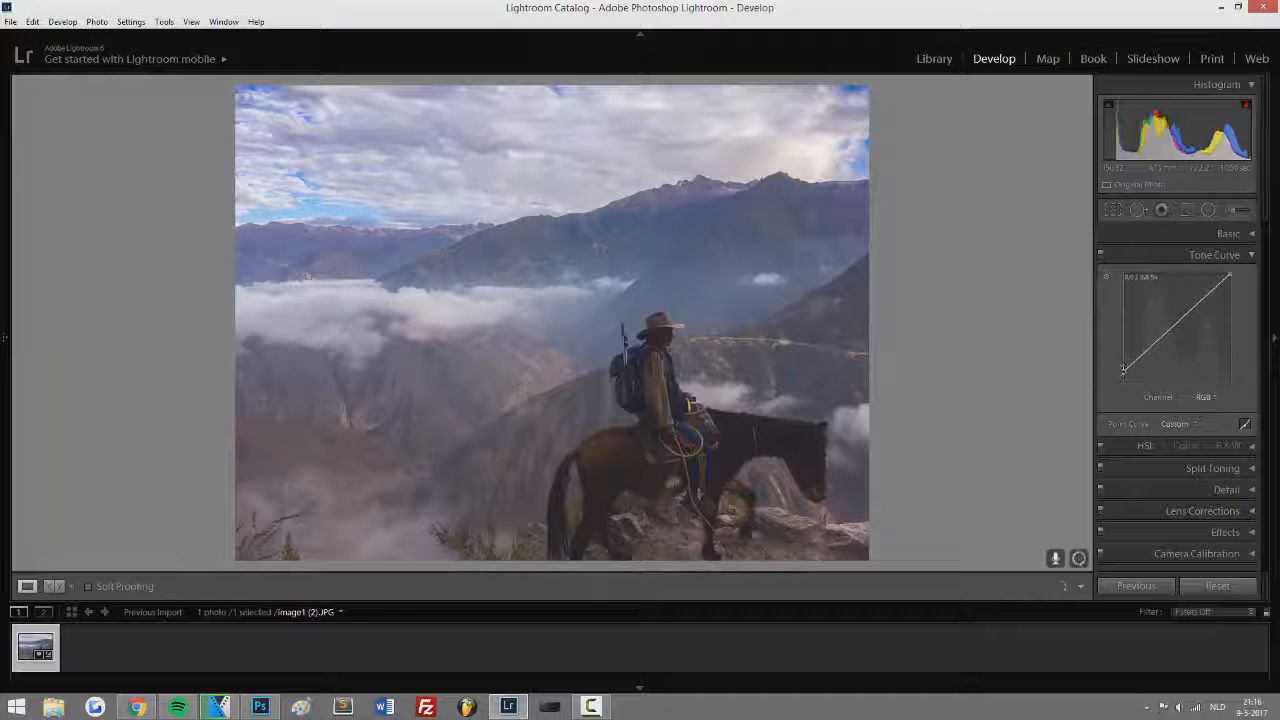
{"action": "left_click_drag", "start_coordinate": [1154, 345], "coordinate": [1186, 313]}
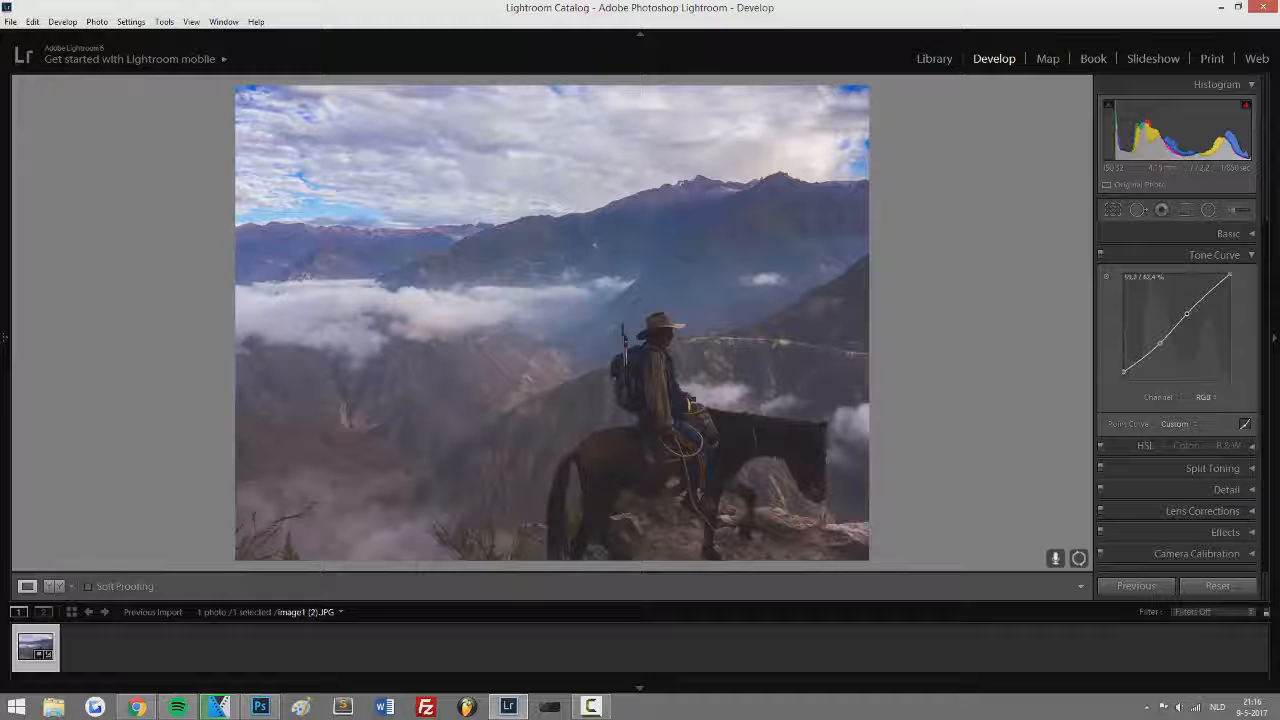
Compare the photo with and without the tone curve, and fine-tune the curve's midtone and shadow points
{"action": "left_click", "coordinate": [1100, 256]}
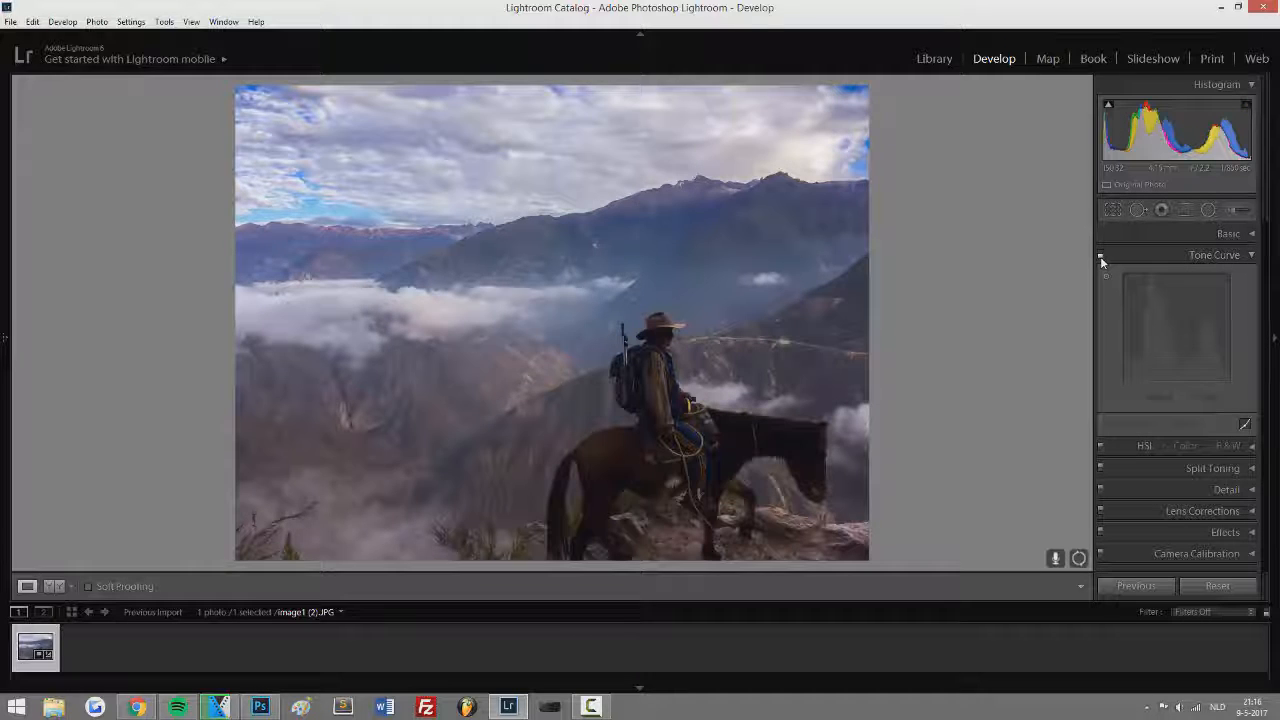
{"action": "left_click", "coordinate": [1100, 256]}
{"action": "left_click", "coordinate": [1100, 255]}
{"action": "left_click", "coordinate": [1100, 256]}
{"action": "left_click", "coordinate": [1100, 256]}
{"action": "left_click", "coordinate": [1100, 256]}
{"action": "left_click", "coordinate": [1100, 256]}
{"action": "left_click", "coordinate": [1100, 256]}
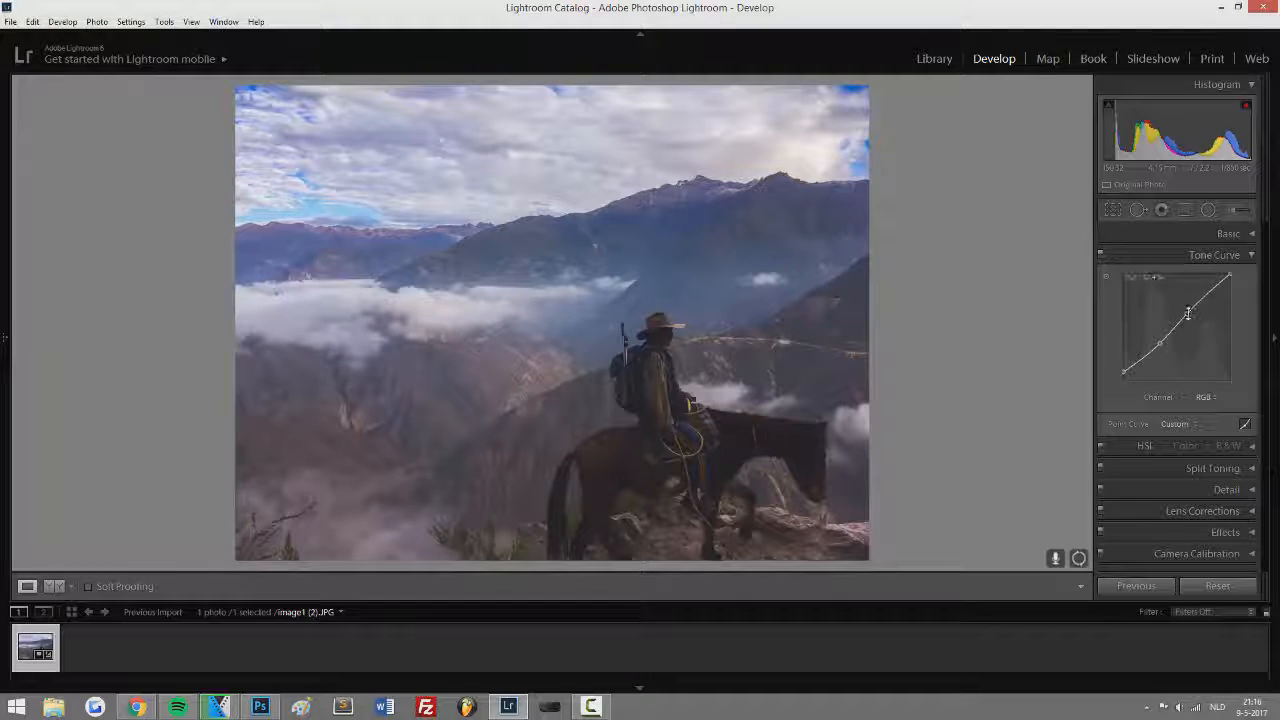
{"action": "left_click_drag", "start_coordinate": [1187, 314], "coordinate": [1161, 344]}
{"action": "left_click", "coordinate": [1251, 255]}
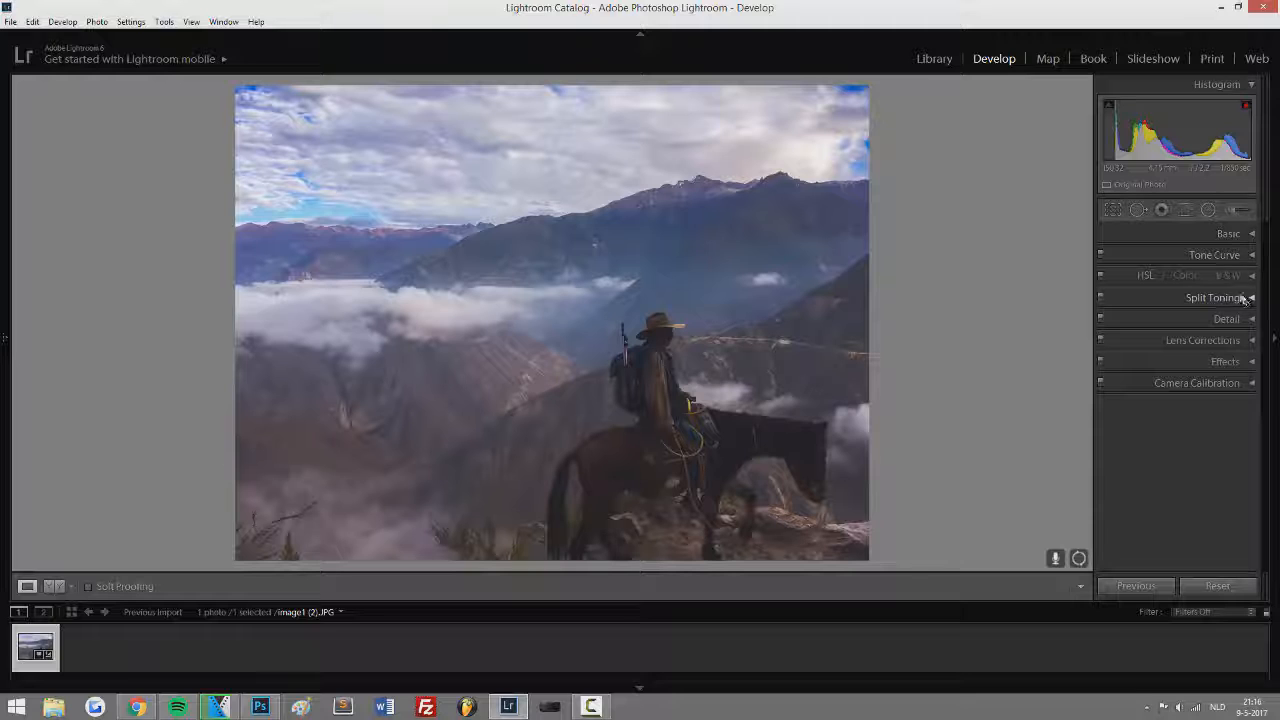
Set the HSL hue of Green to -100 and Yellow to -29, trying the Orange hue and resetting it in between
{"action": "left_click", "coordinate": [1256, 280]}
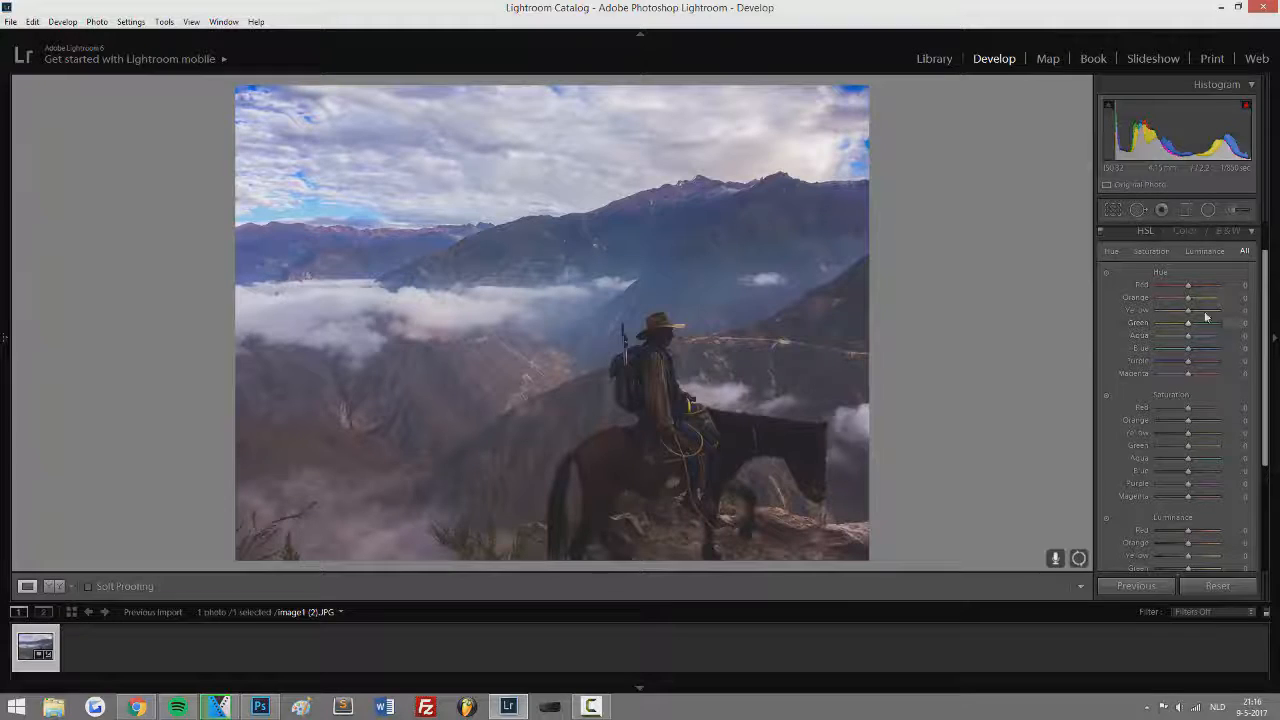
{"action": "left_click_drag", "start_coordinate": [1188, 324], "coordinate": [1123, 326]}
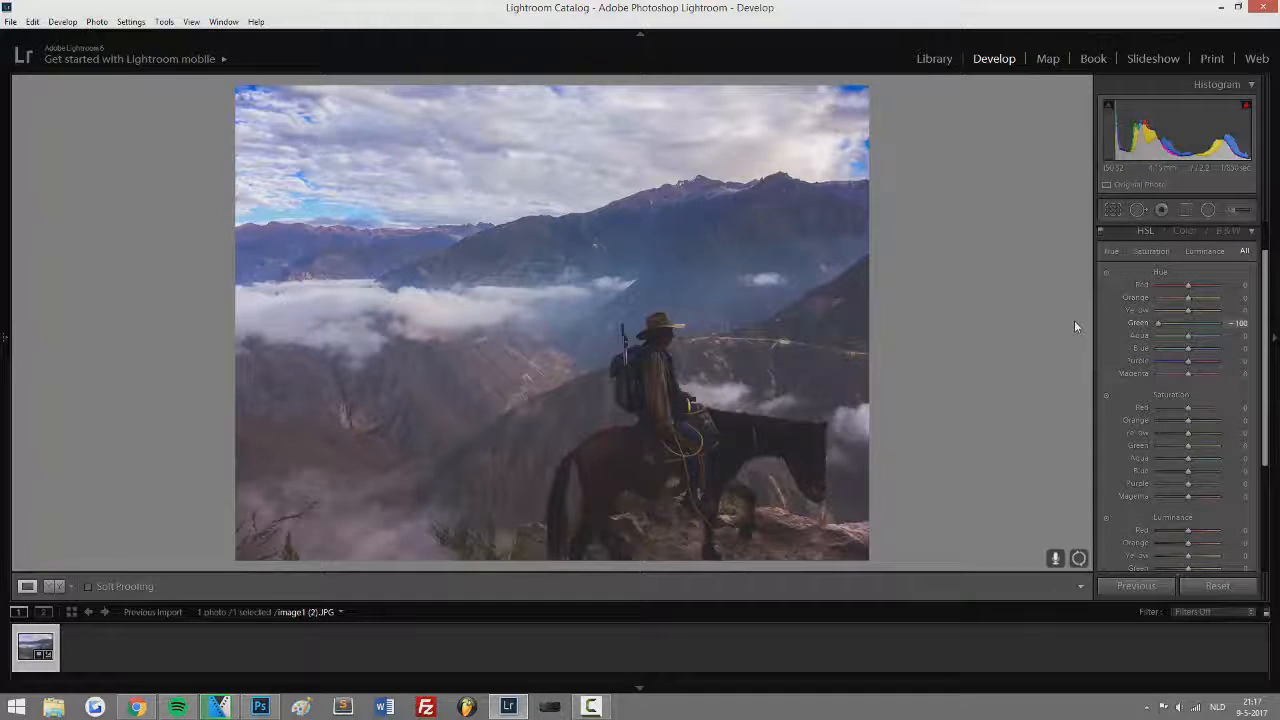
{"action": "left_click_drag", "start_coordinate": [1200, 326], "coordinate": [1148, 325]}
{"action": "left_click_drag", "start_coordinate": [1190, 298], "coordinate": [1116, 300]}
{"action": "double_click", "coordinate": [1136, 298]}
{"action": "mouse_move", "coordinate": [1191, 316]}
{"action": "left_mouse_down"}
{"action": "mouse_move", "coordinate": [1127, 315]}
{"action": "mouse_move", "coordinate": [1230, 313]}
{"action": "mouse_move", "coordinate": [1180, 316]}
{"action": "left_mouse_up"}
{"action": "left_click_drag", "start_coordinate": [1190, 314], "coordinate": [1181, 317]}
Set the HSL hue of Aqua to +51, Blue to +7 and Purple to -9
{"action": "left_click_drag", "start_coordinate": [1187, 340], "coordinate": [1220, 353]}
{"action": "double_click", "coordinate": [1143, 349]}
{"action": "left_click_drag", "start_coordinate": [1189, 348], "coordinate": [1193, 354]}
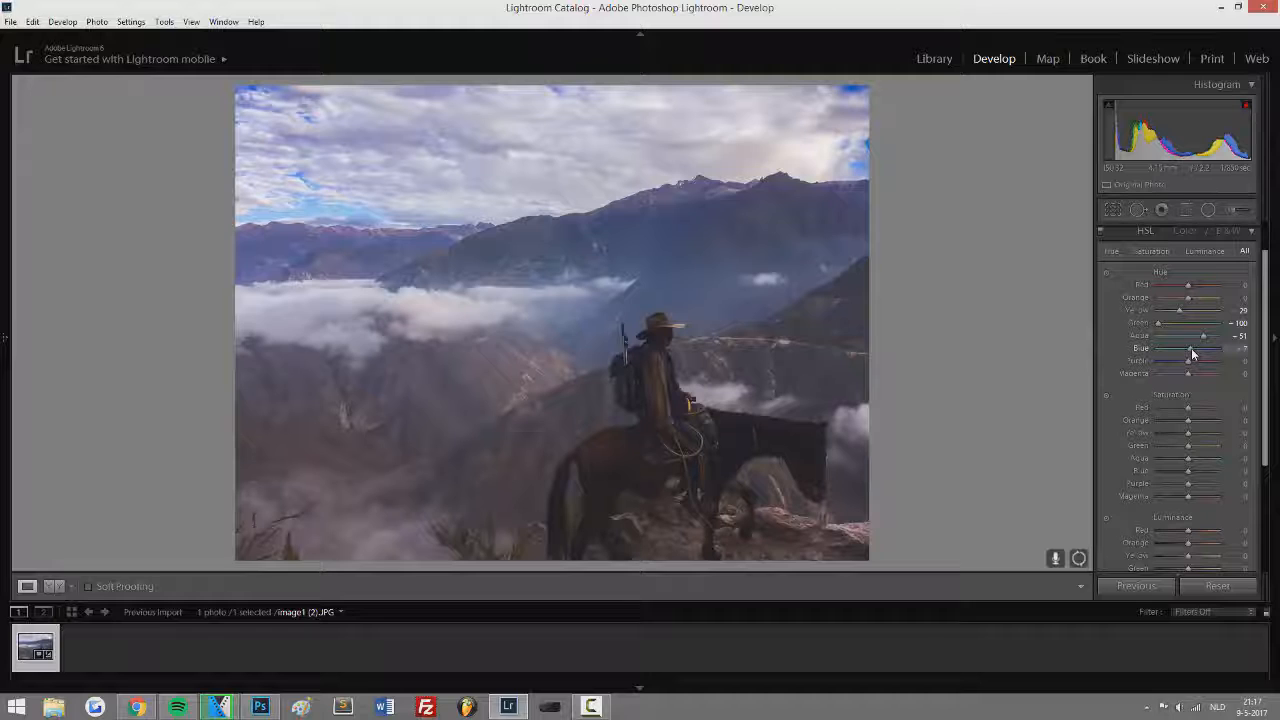
{"action": "mouse_move", "coordinate": [1192, 354]}
{"action": "left_mouse_down"}
{"action": "mouse_move", "coordinate": [1204, 362]}
{"action": "mouse_move", "coordinate": [1188, 367]}
{"action": "left_mouse_up"}
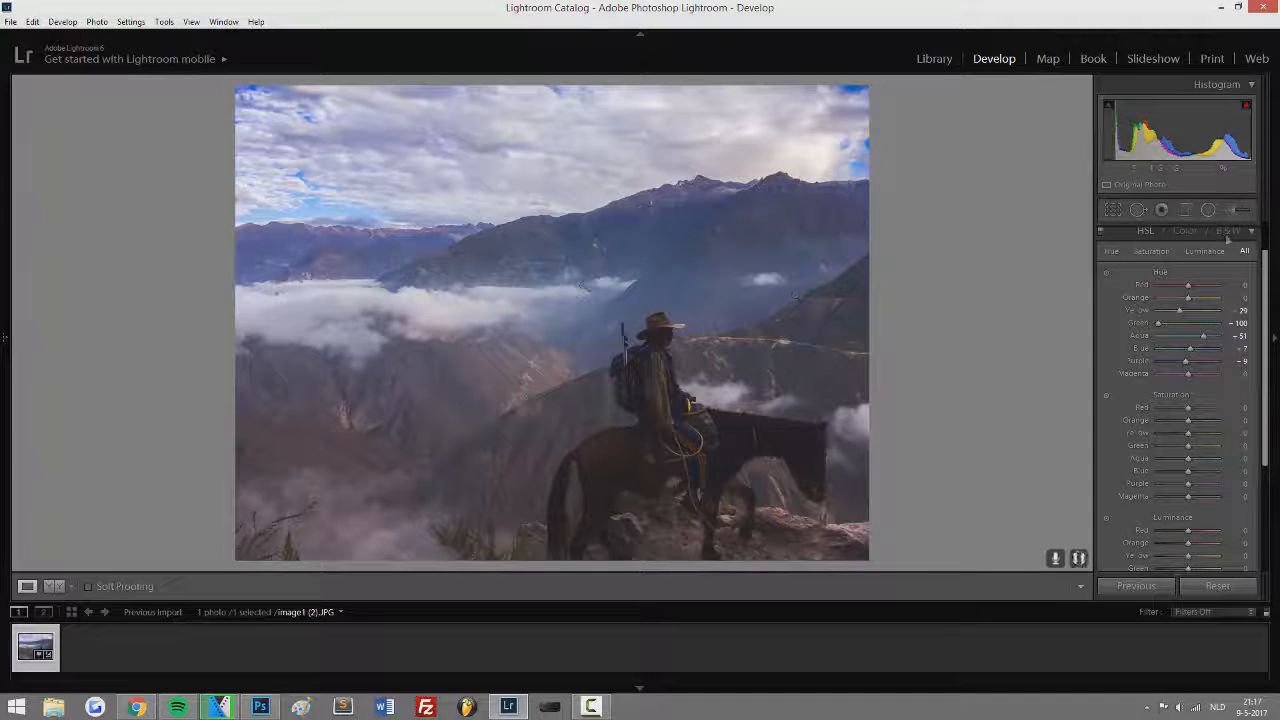
{"action": "right_click", "coordinate": [1256, 234]}
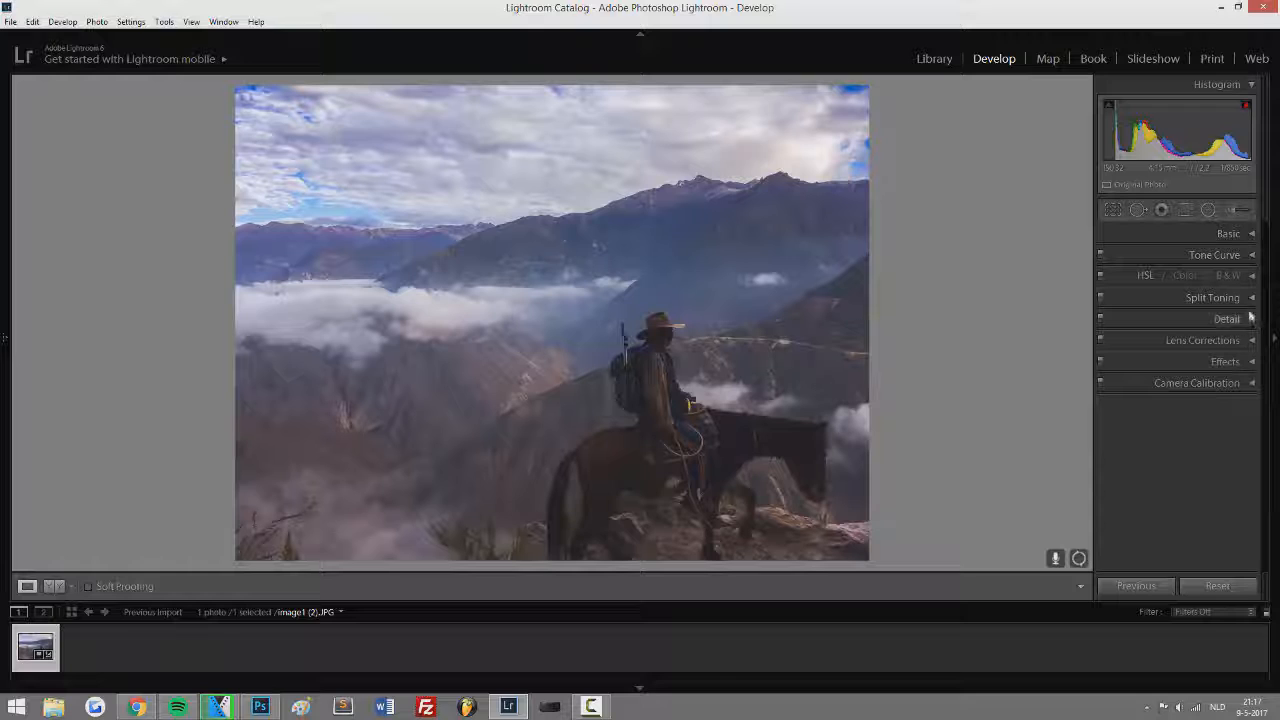
Split-tone the highlights with hue 28 and saturation 14, and the shadows with hue 221 and saturation 13
{"action": "left_click", "coordinate": [1253, 298]}
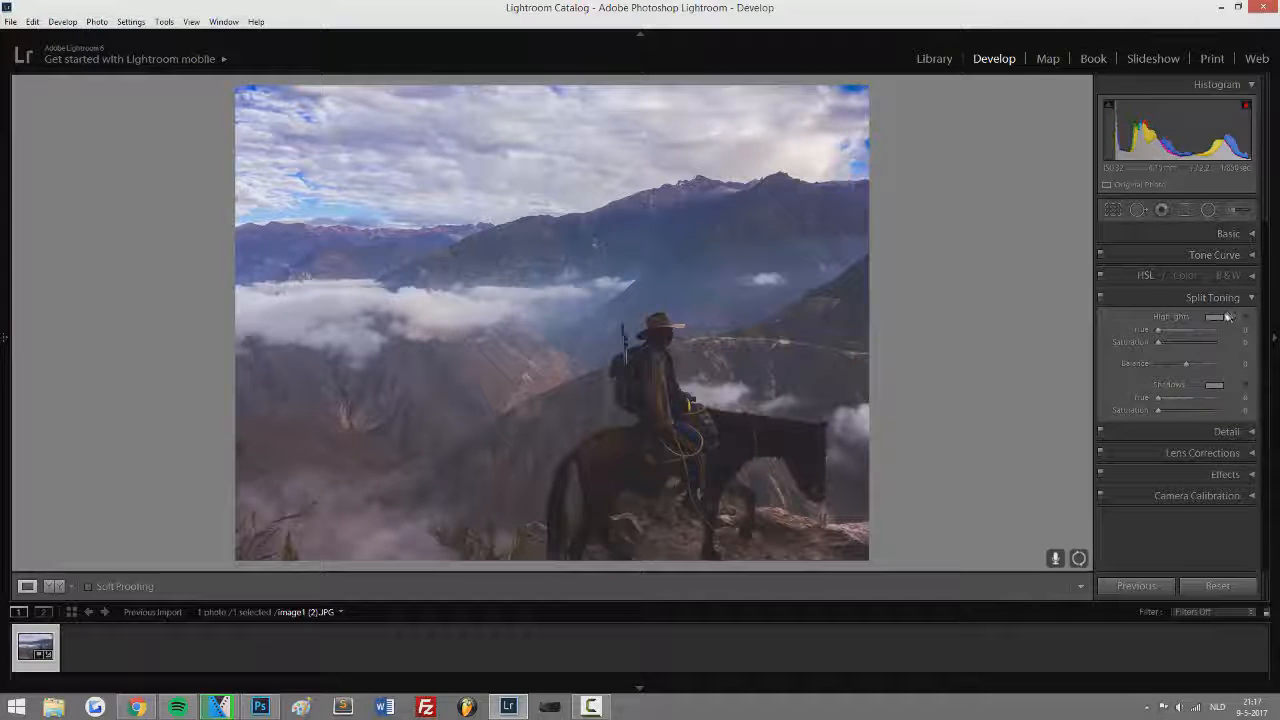
{"action": "left_click", "coordinate": [1222, 318]}
{"action": "mouse_move", "coordinate": [1027, 354]}
{"action": "left_mouse_down"}
{"action": "mouse_move", "coordinate": [988, 350]}
{"action": "mouse_move", "coordinate": [961, 368]}
{"action": "left_mouse_up"}
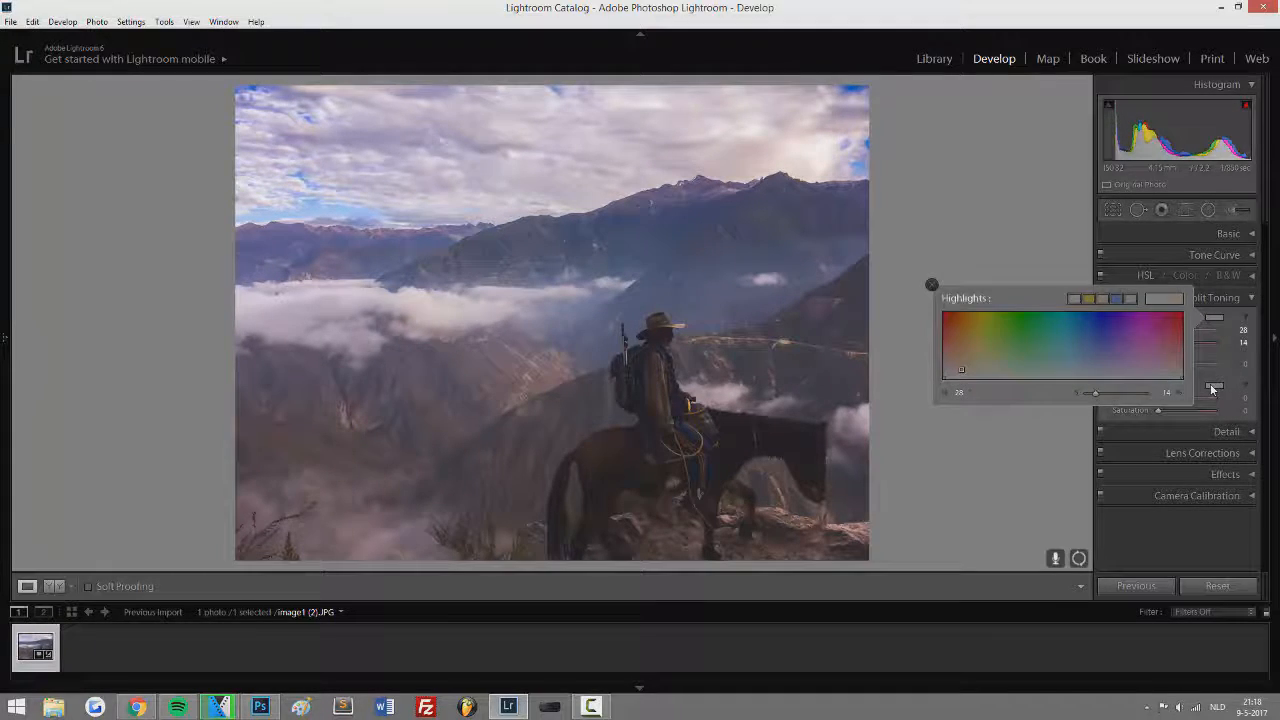
{"action": "left_click", "coordinate": [1213, 387]}
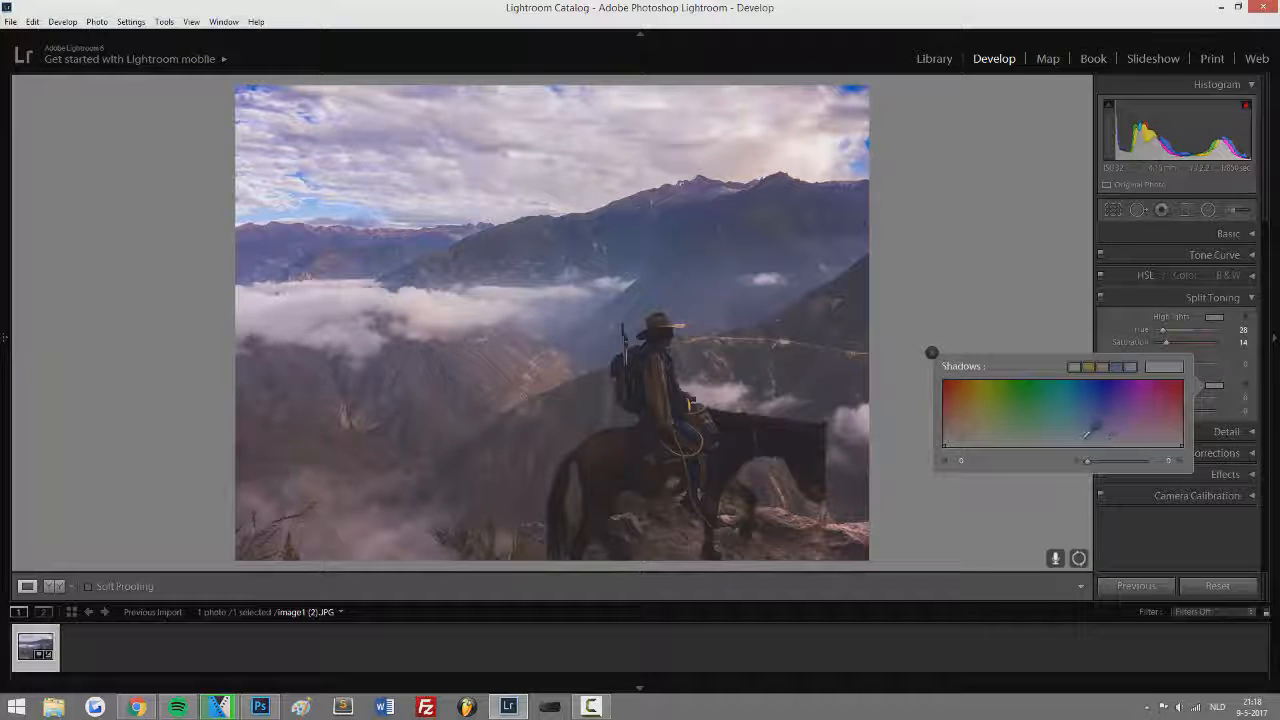
{"action": "left_click_drag", "start_coordinate": [1087, 433], "coordinate": [1091, 436]}
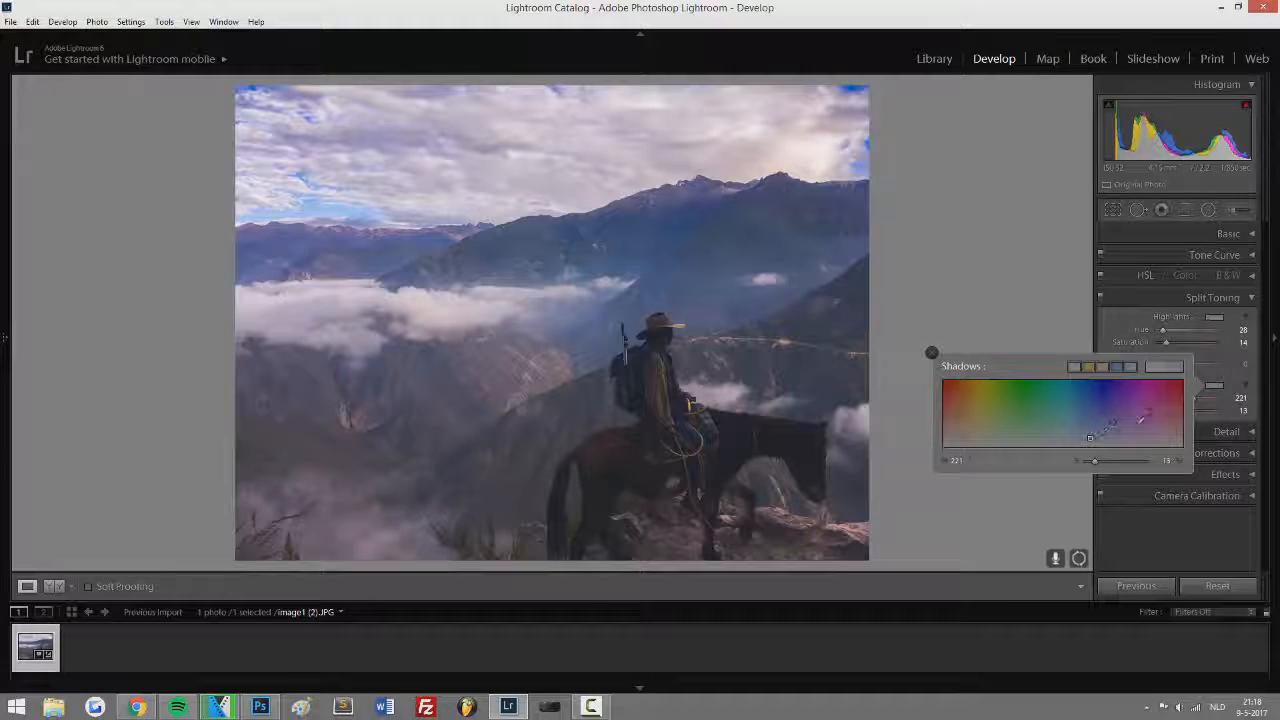
Refine the split-toning highlights to hue 25 and saturation 13
{"action": "left_click", "coordinate": [1213, 317]}
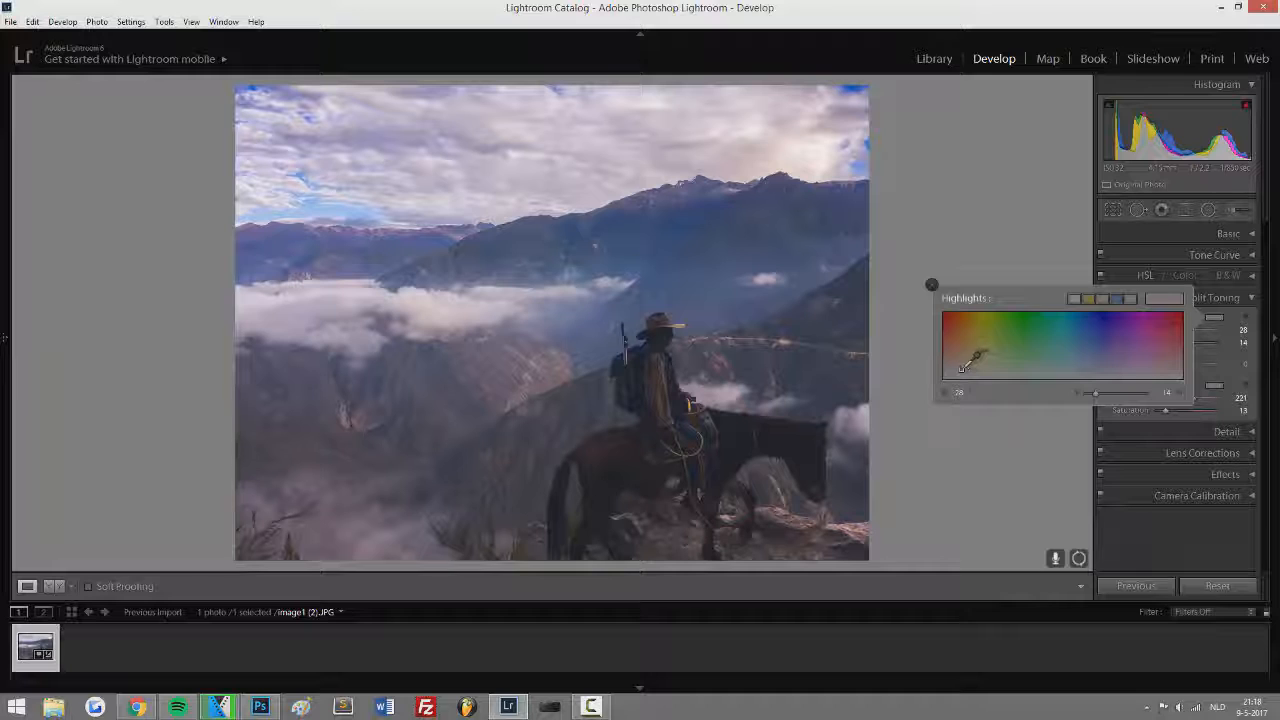
{"action": "left_click_drag", "start_coordinate": [962, 368], "coordinate": [958, 369]}
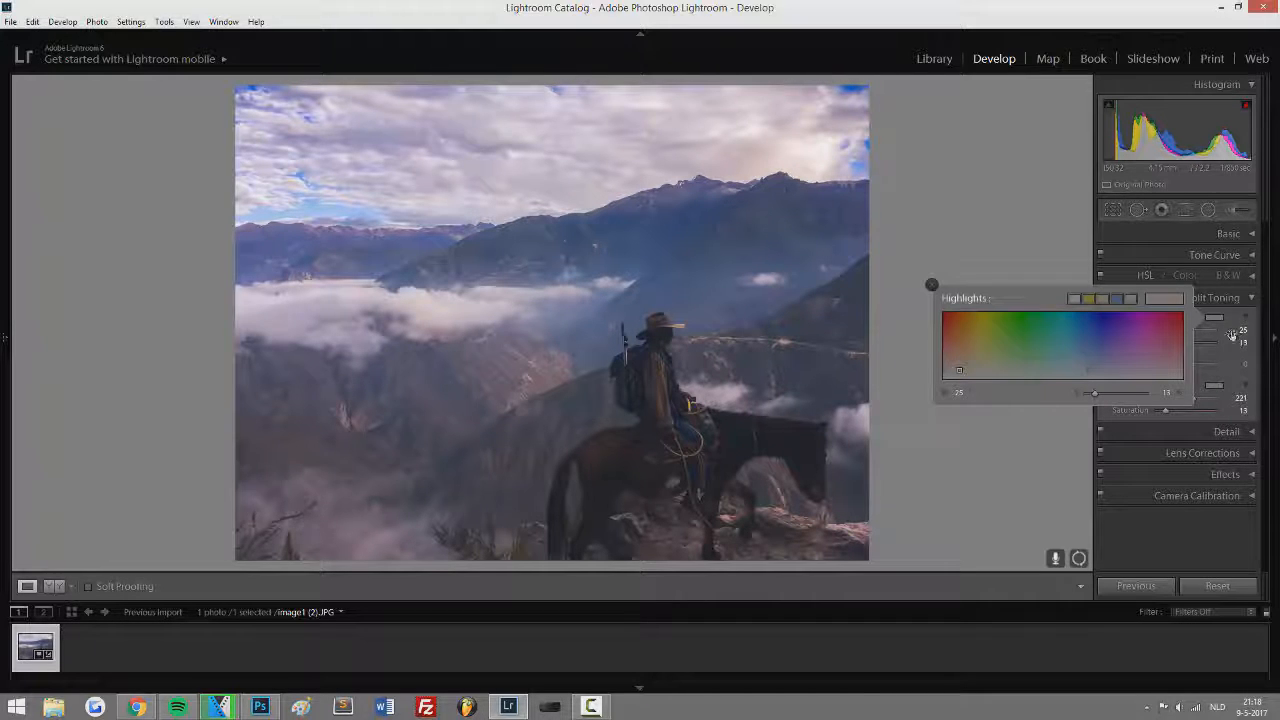
{"action": "left_click", "coordinate": [1250, 298]}
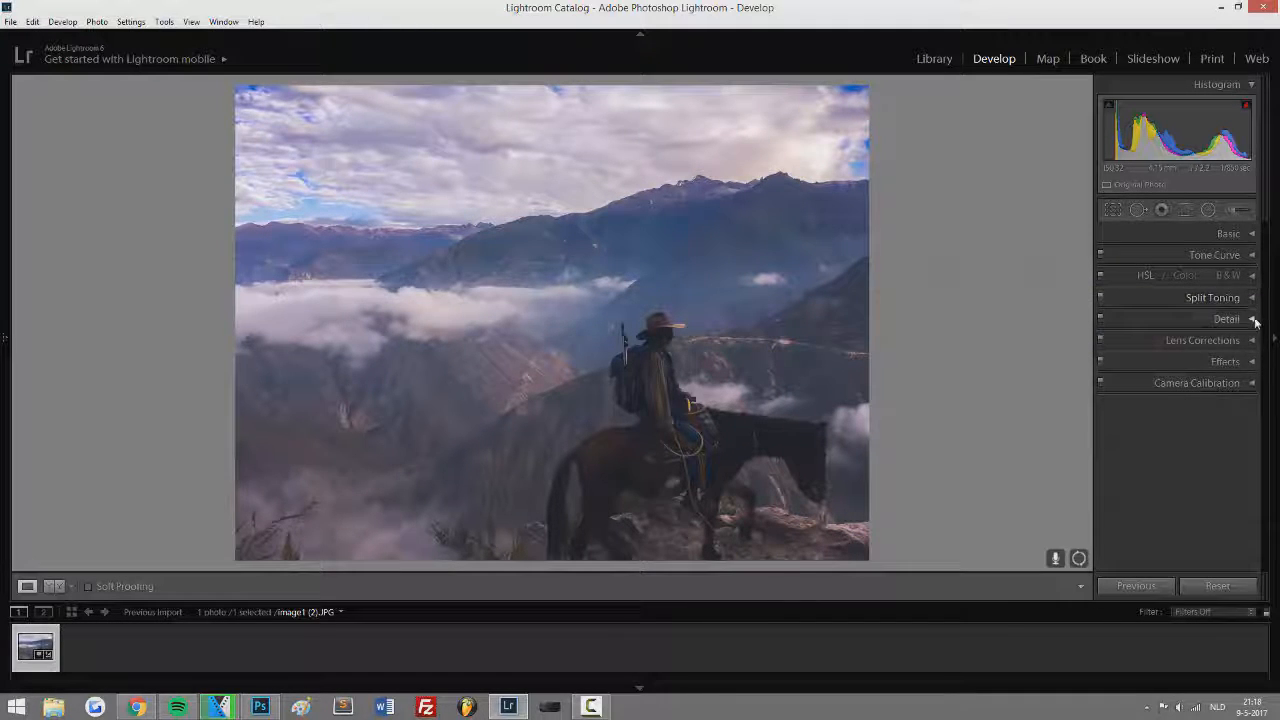
Set the sharpening Amount to 29 while checking the rider and the horse up close
{"action": "left_click", "coordinate": [1251, 320]}
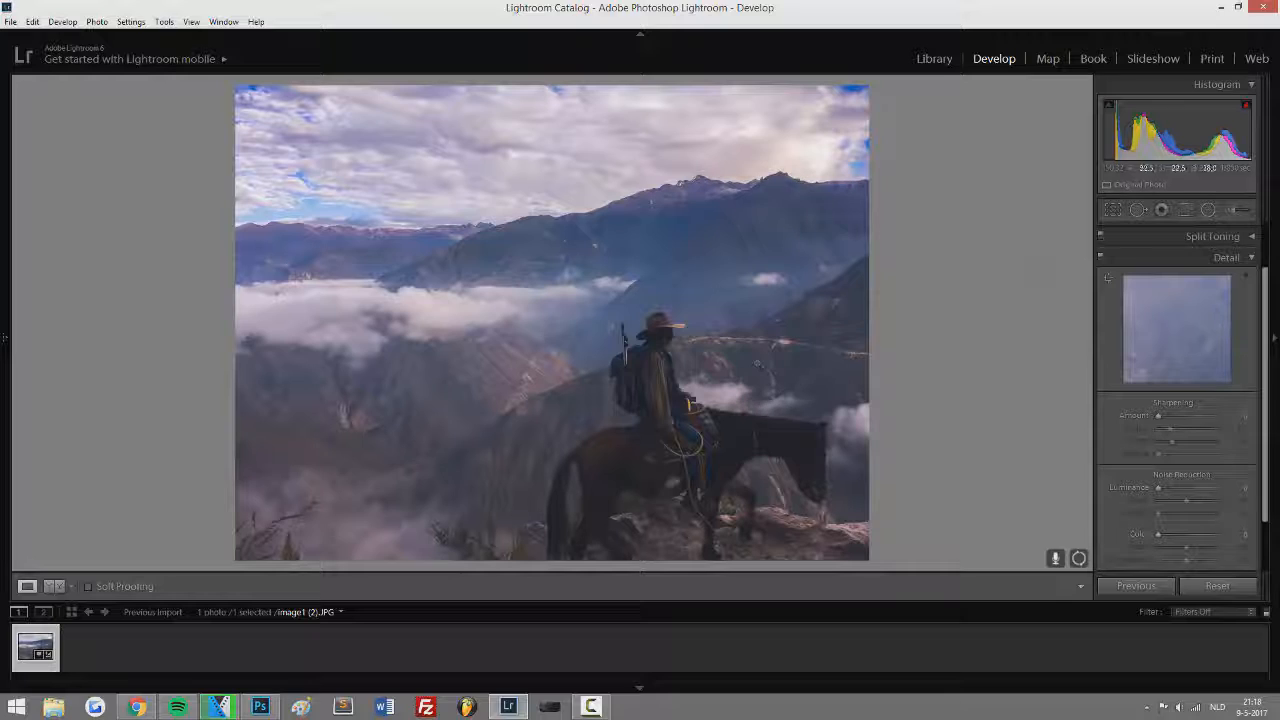
{"action": "left_click", "coordinate": [755, 363]}
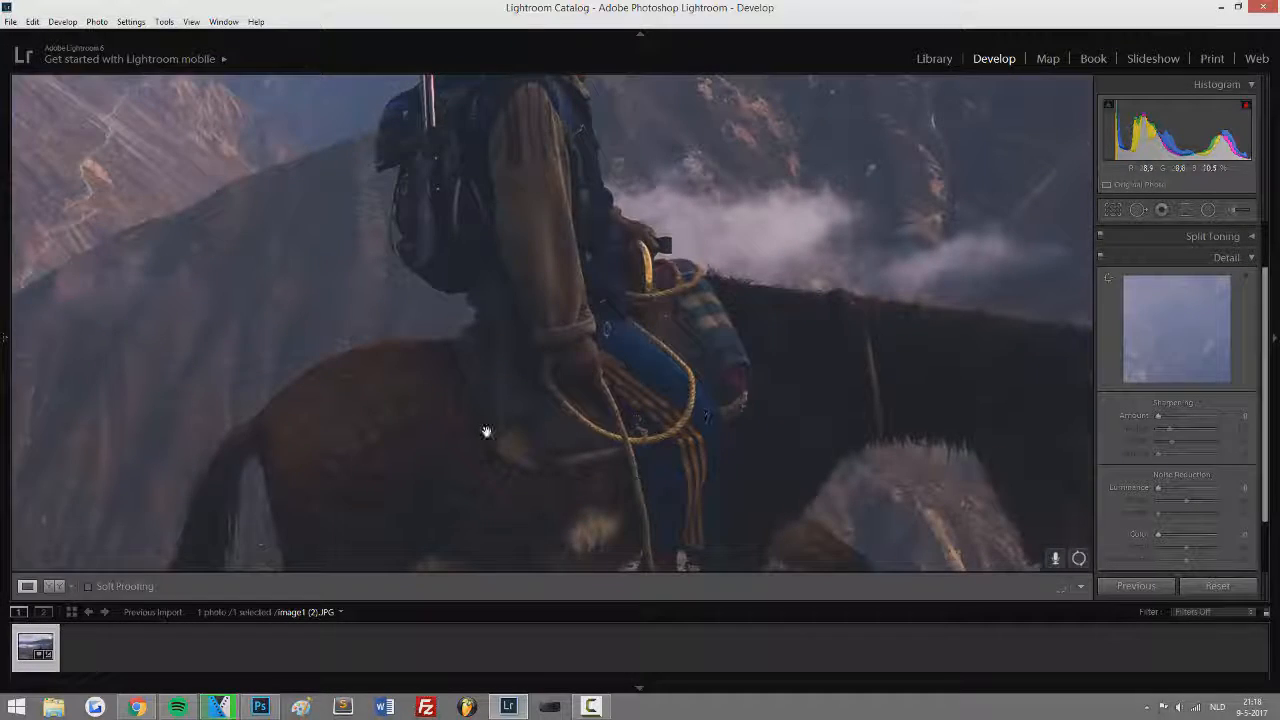
{"action": "left_click_drag", "start_coordinate": [366, 380], "coordinate": [583, 457]}
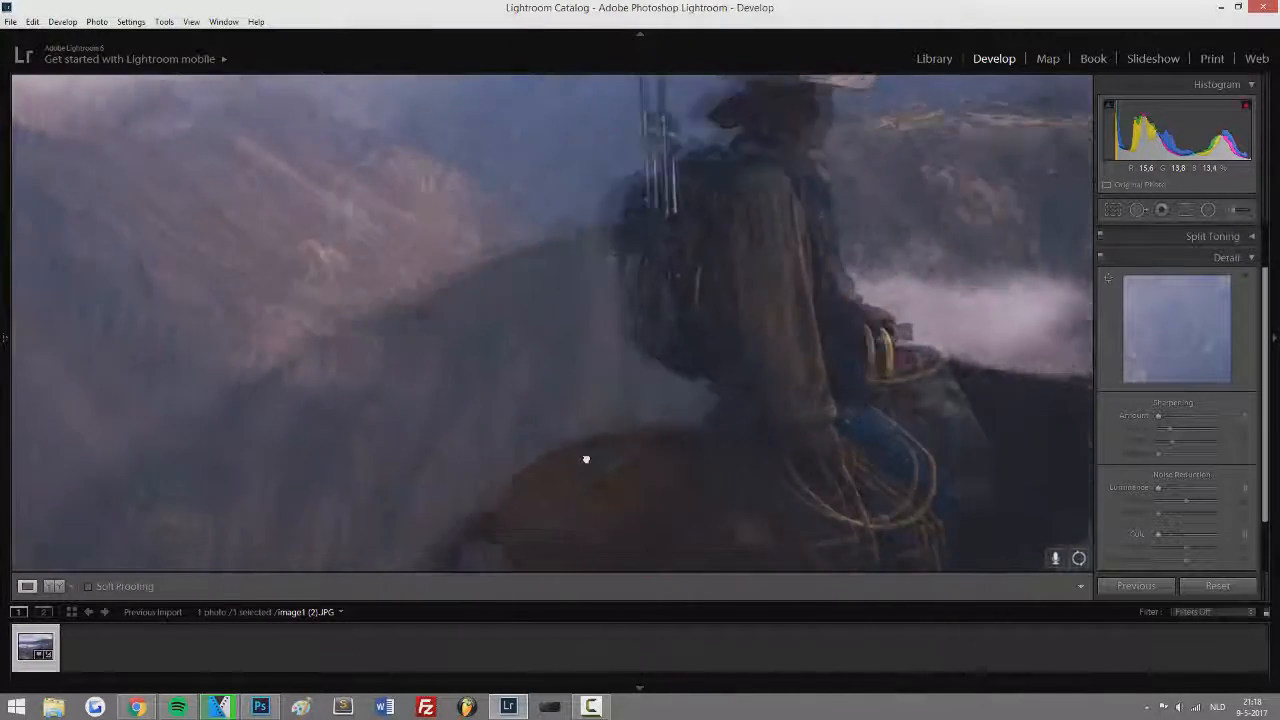
{"action": "left_click_drag", "start_coordinate": [713, 341], "coordinate": [681, 320]}
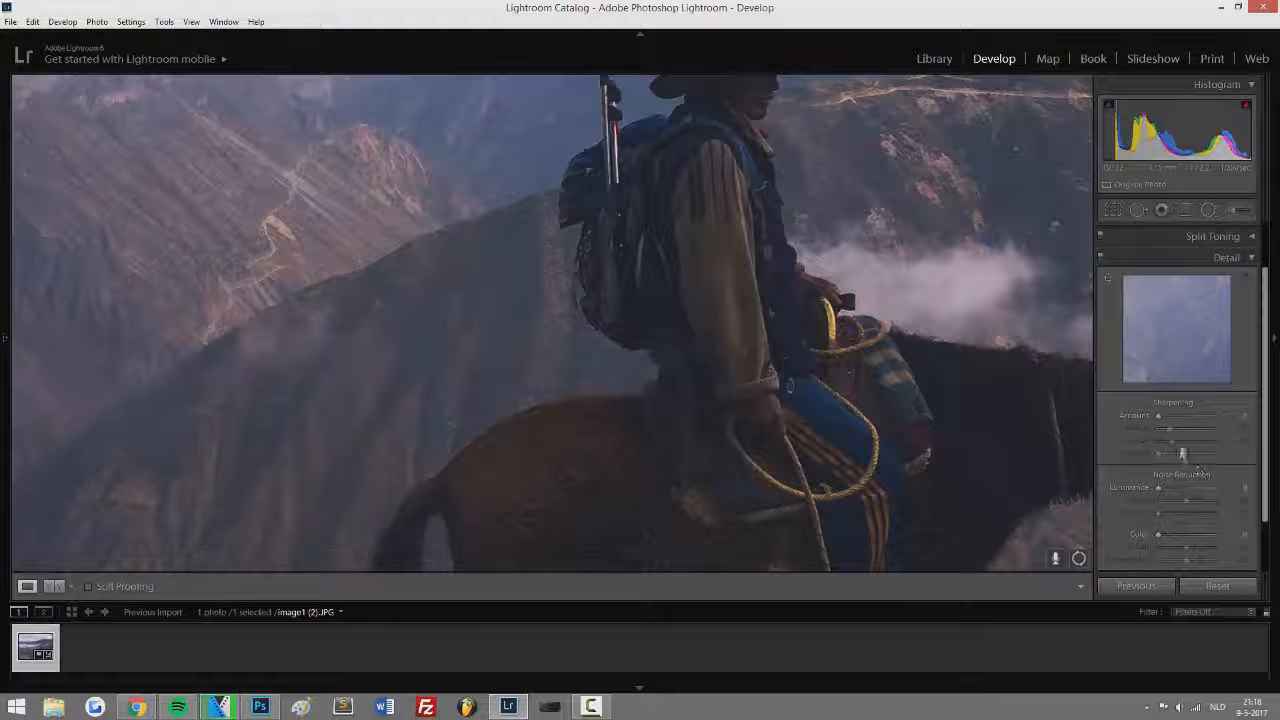
{"action": "mouse_move", "coordinate": [1158, 420]}
{"action": "left_mouse_down"}
{"action": "mouse_move", "coordinate": [1180, 421]}
{"action": "mouse_move", "coordinate": [1168, 420]}
{"action": "left_mouse_up"}
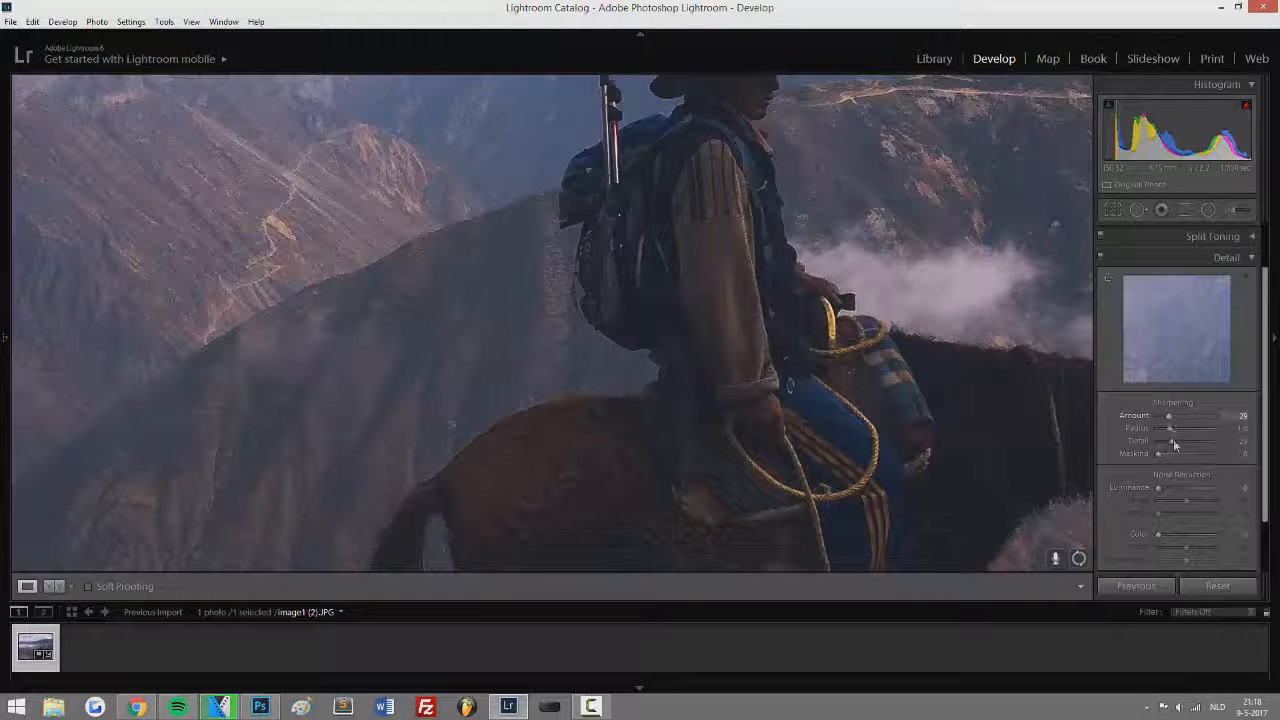
Try the luminance noise reduction at 20, inspect the hillside and horse, and reduce it to 10
{"action": "left_click_drag", "start_coordinate": [1160, 488], "coordinate": [1171, 494]}
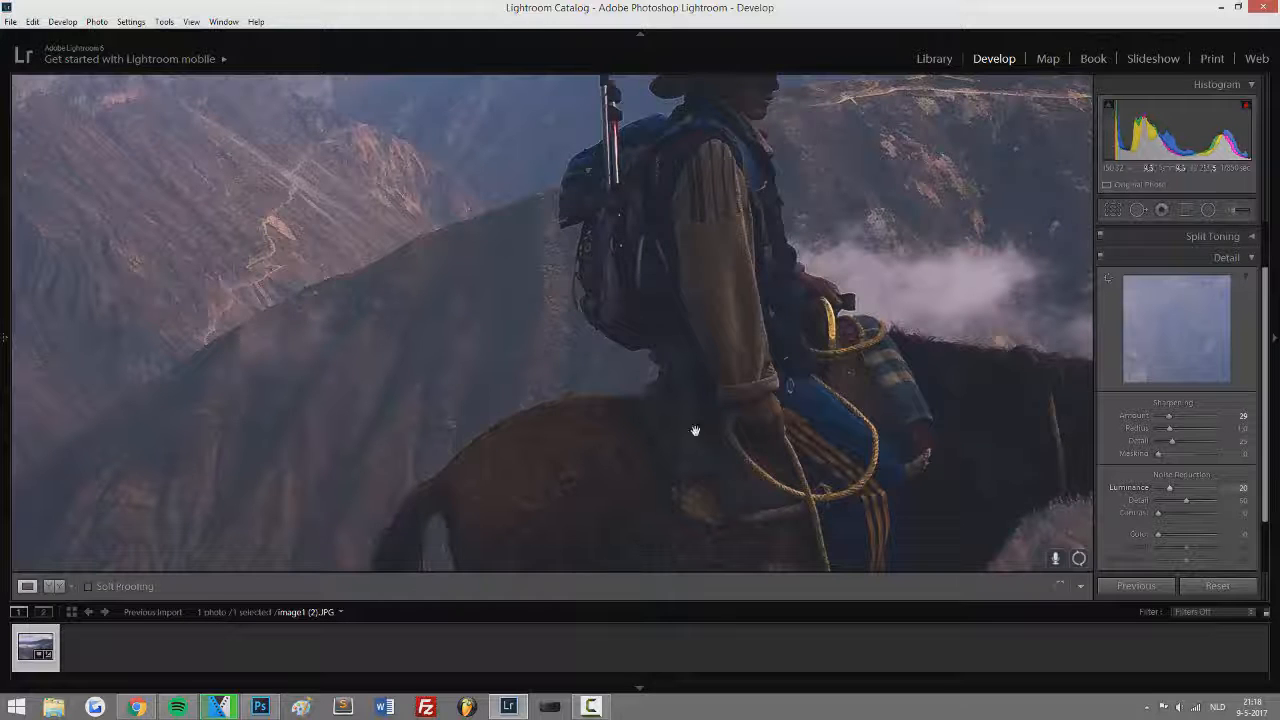
{"action": "left_click", "coordinate": [521, 264]}
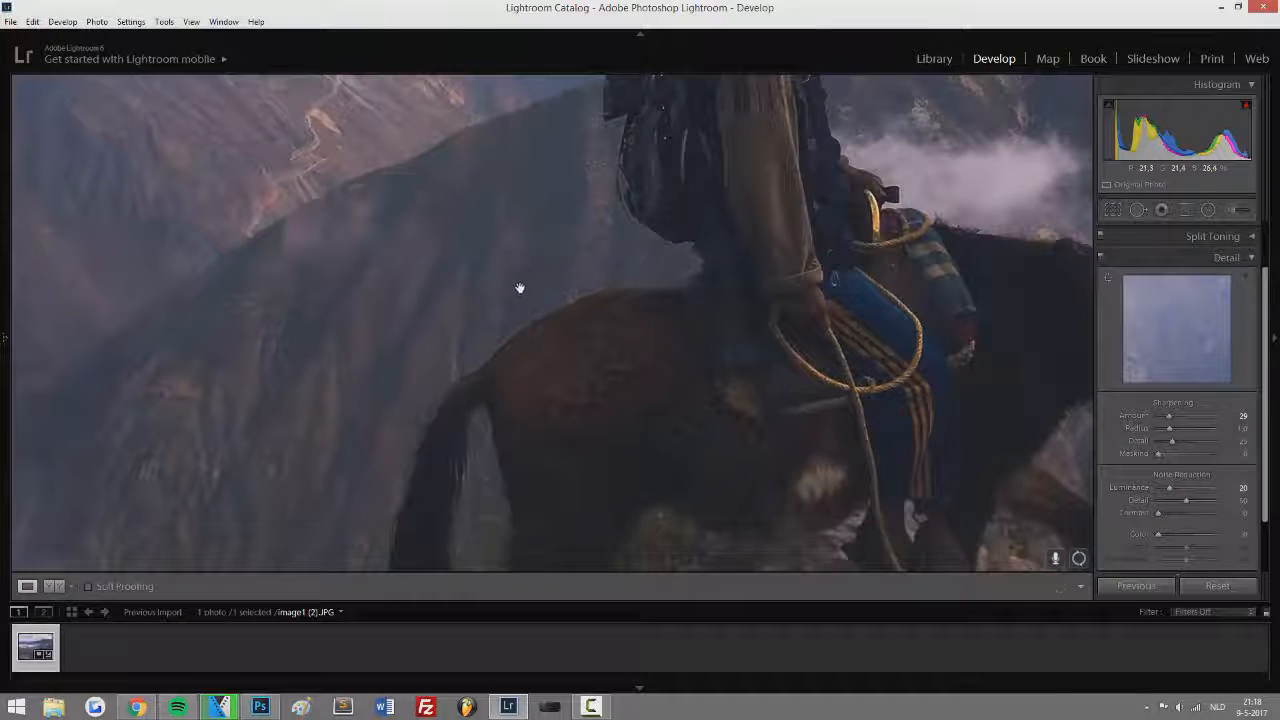
{"action": "left_click_drag", "start_coordinate": [1172, 488], "coordinate": [1167, 490]}
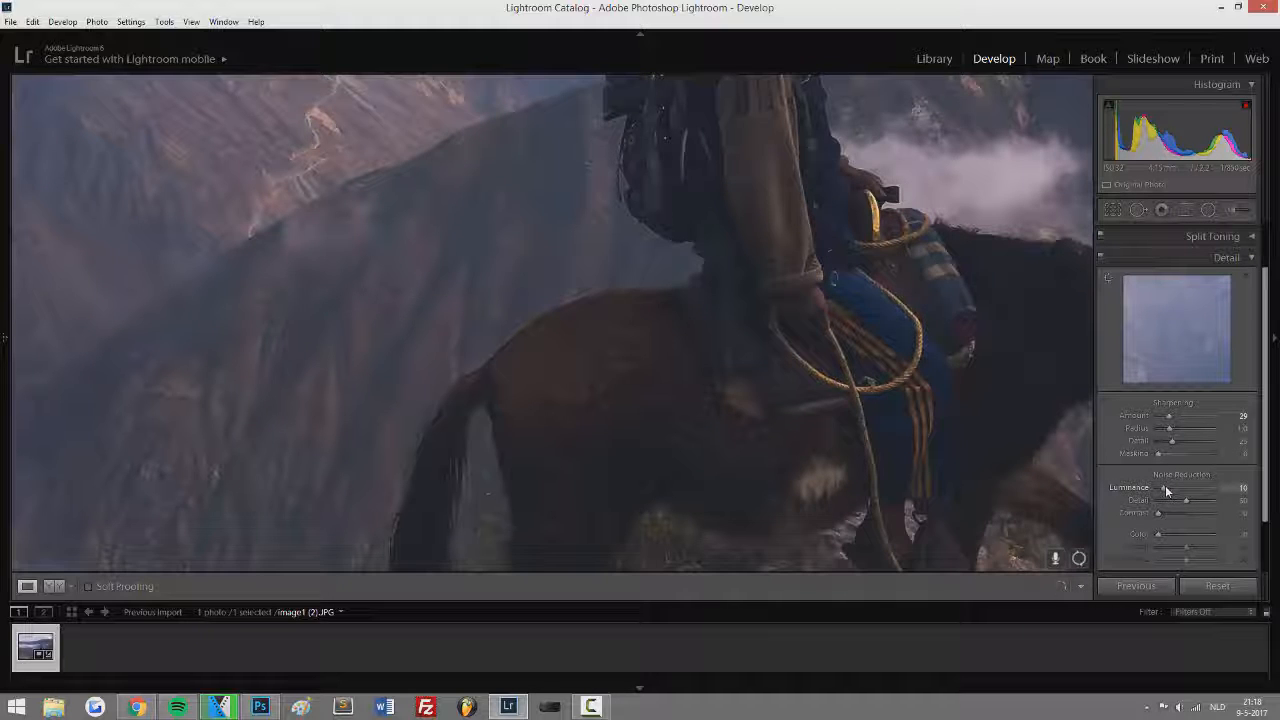
Compare the before and after versions of the photo, first close up on the horse and then in full view
{"action": "key", "text": "y"}
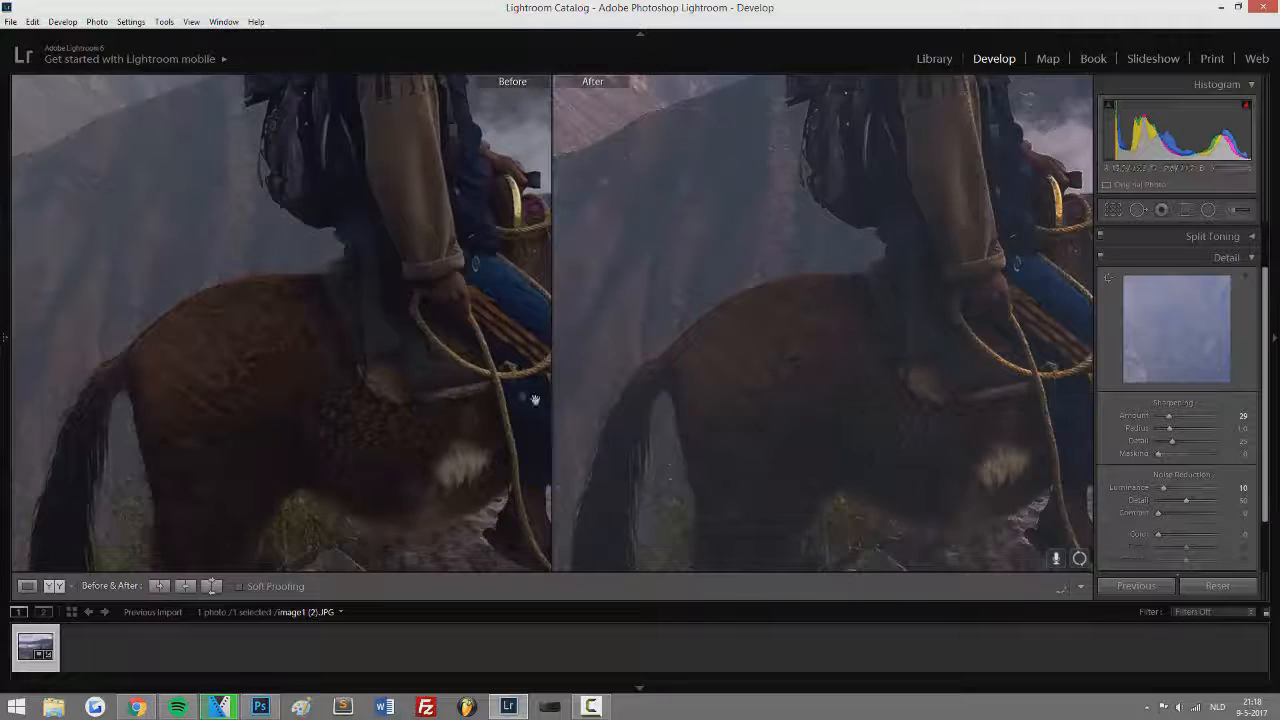
{"action": "key", "text": "y"}
{"action": "left_click", "coordinate": [756, 376]}
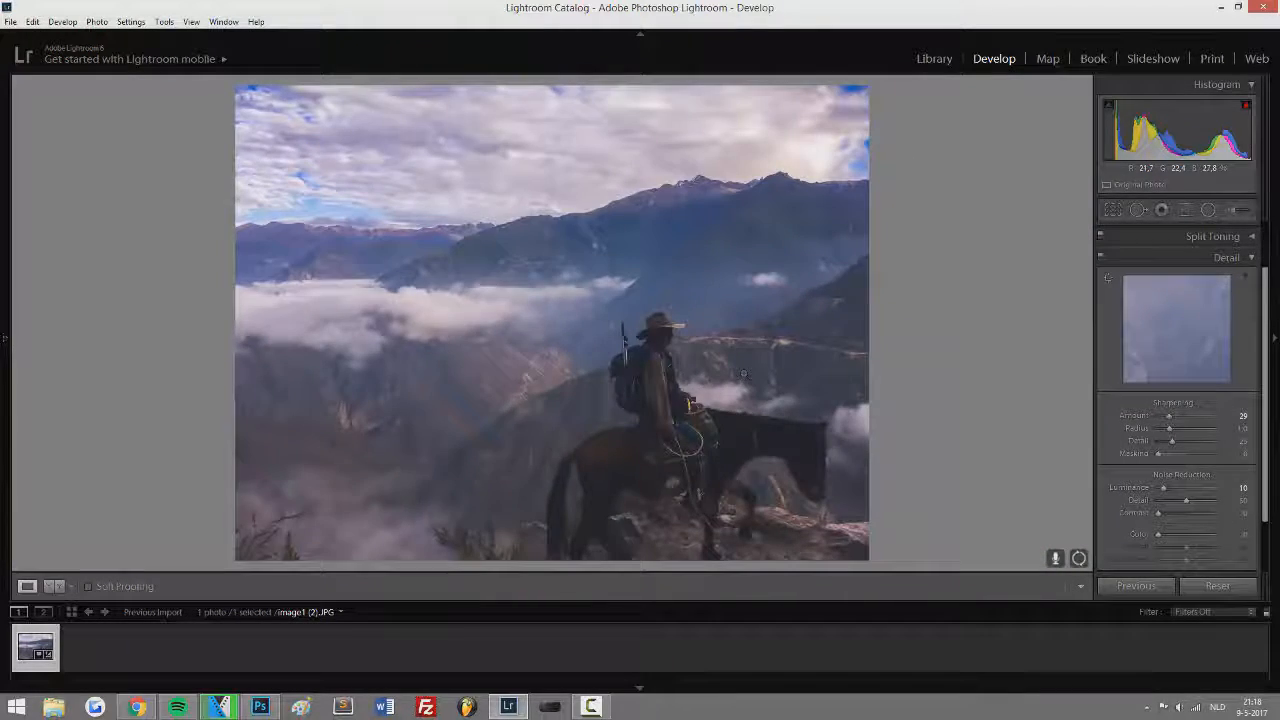
{"action": "key", "text": "y"}
{"action": "key", "text": "y"}
{"action": "key", "text": "y"}
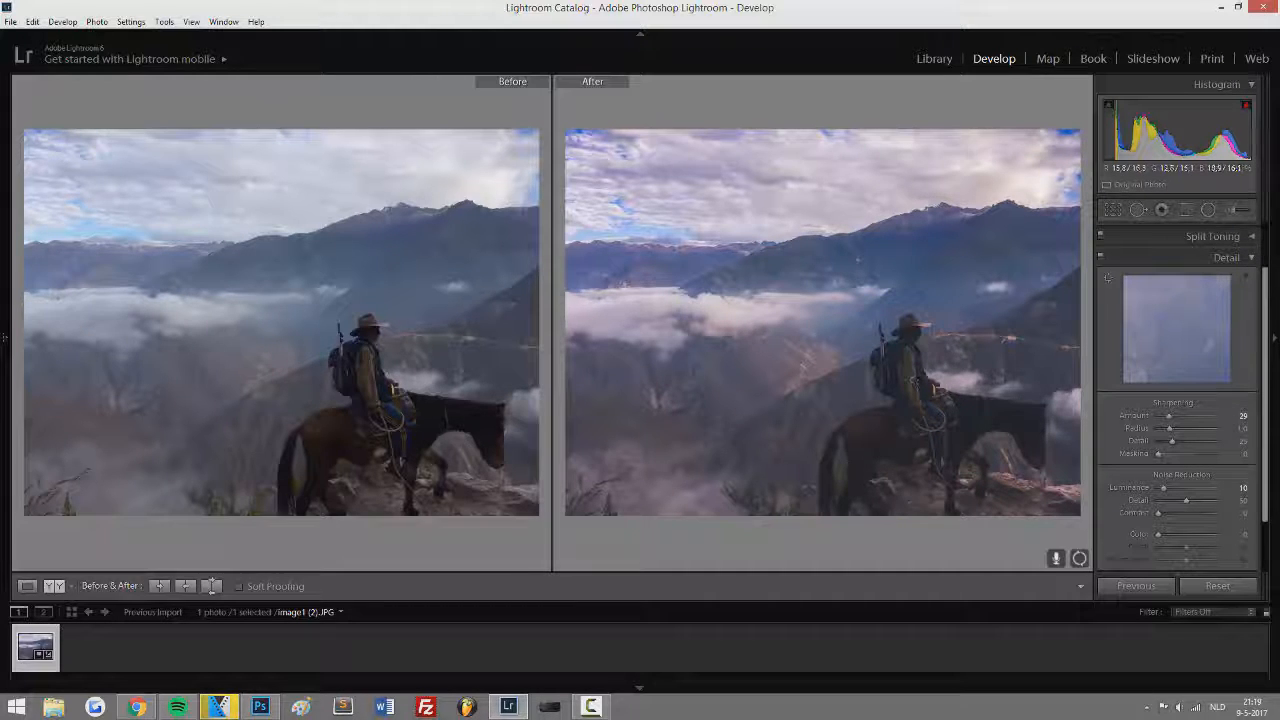
{"action": "key", "text": "y"}
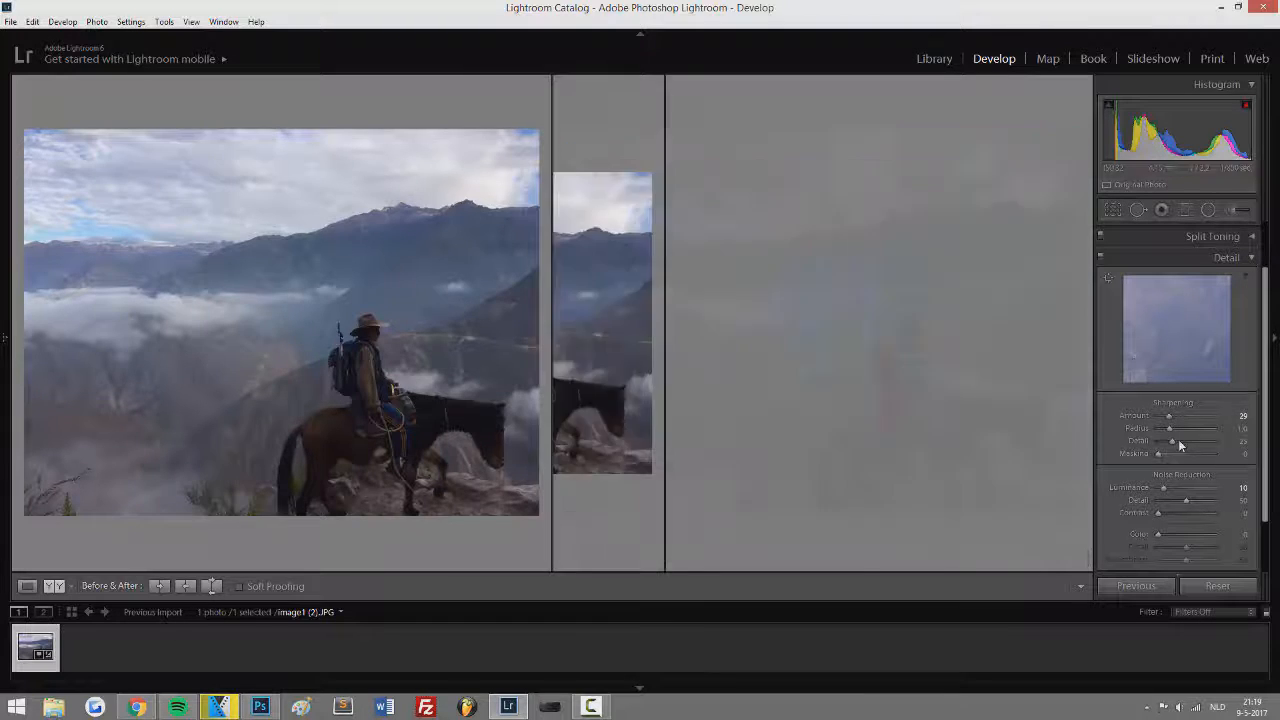
Set the post-crop vignetting Amount to -2 in the Effects settings
{"action": "left_click", "coordinate": [1252, 256]}
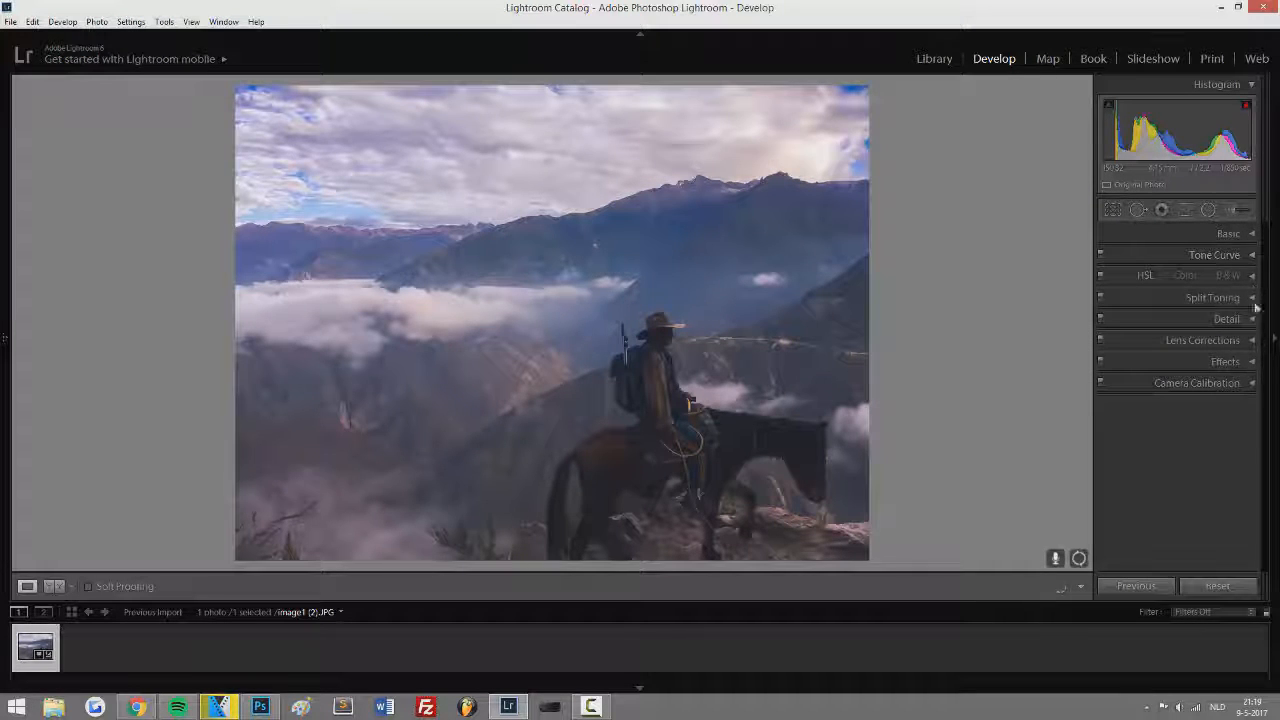
{"action": "left_click", "coordinate": [1254, 363]}
{"action": "left_click_drag", "start_coordinate": [1188, 412], "coordinate": [1185, 413]}
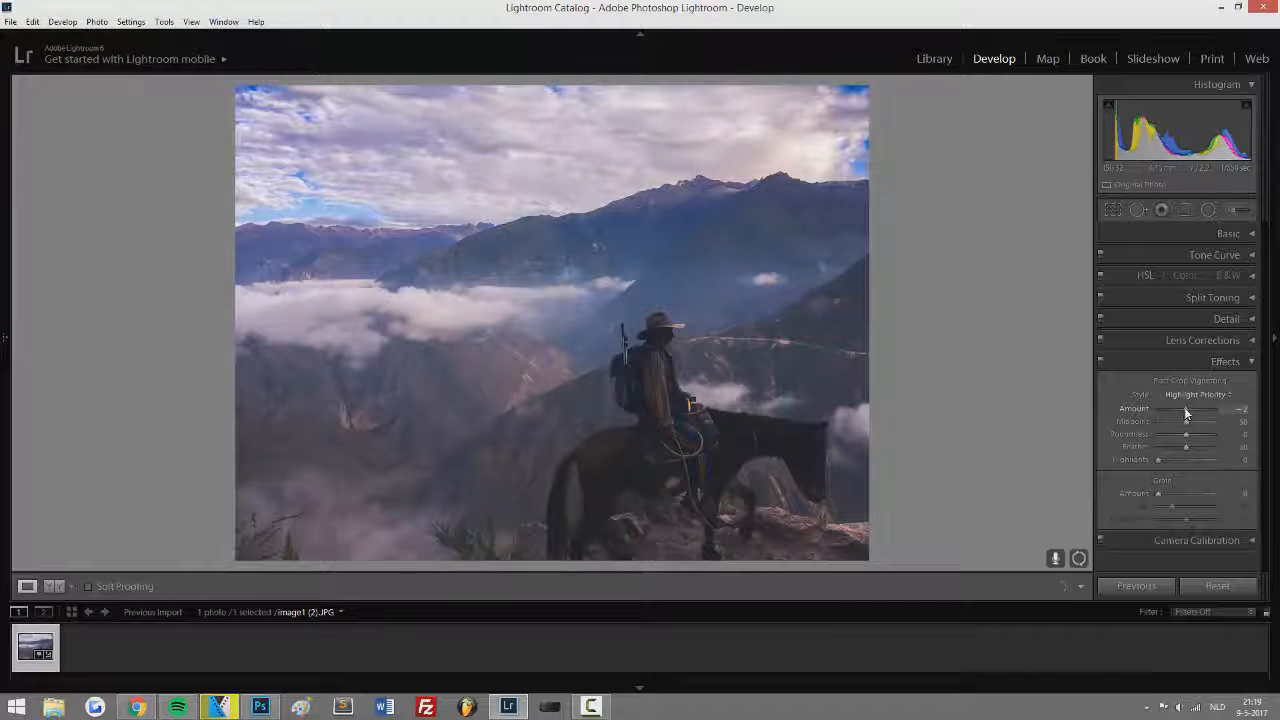
{"action": "left_click", "coordinate": [1252, 361]}
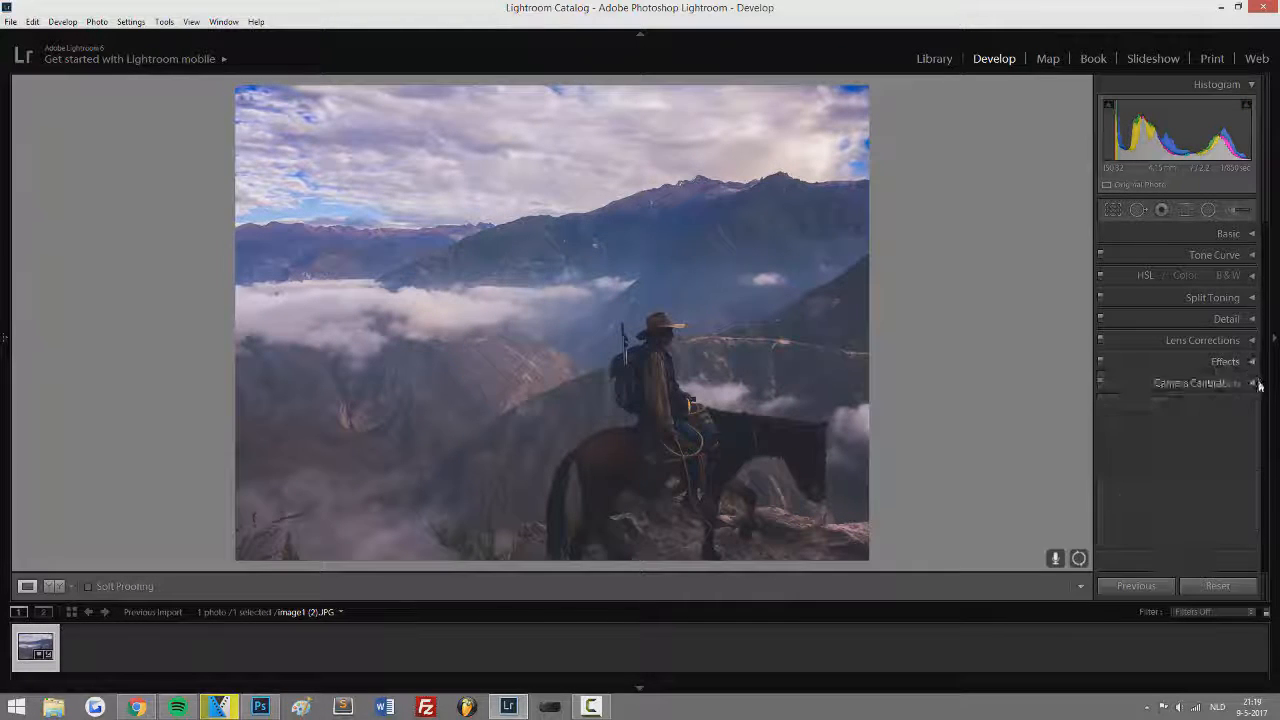
Try a camera calibration with red primary hue +100 and blue primary hue -100, and reset both hues
{"action": "left_click", "coordinate": [1254, 384]}
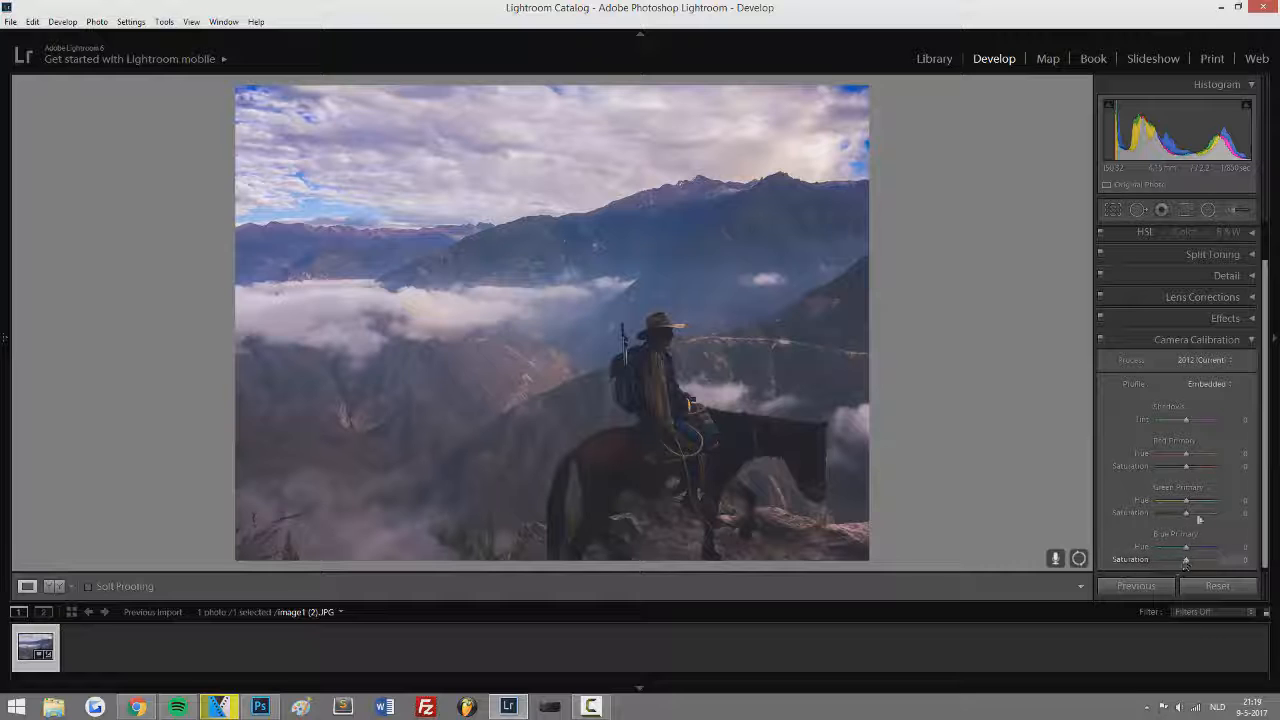
{"action": "left_click_drag", "start_coordinate": [1186, 453], "coordinate": [1228, 460]}
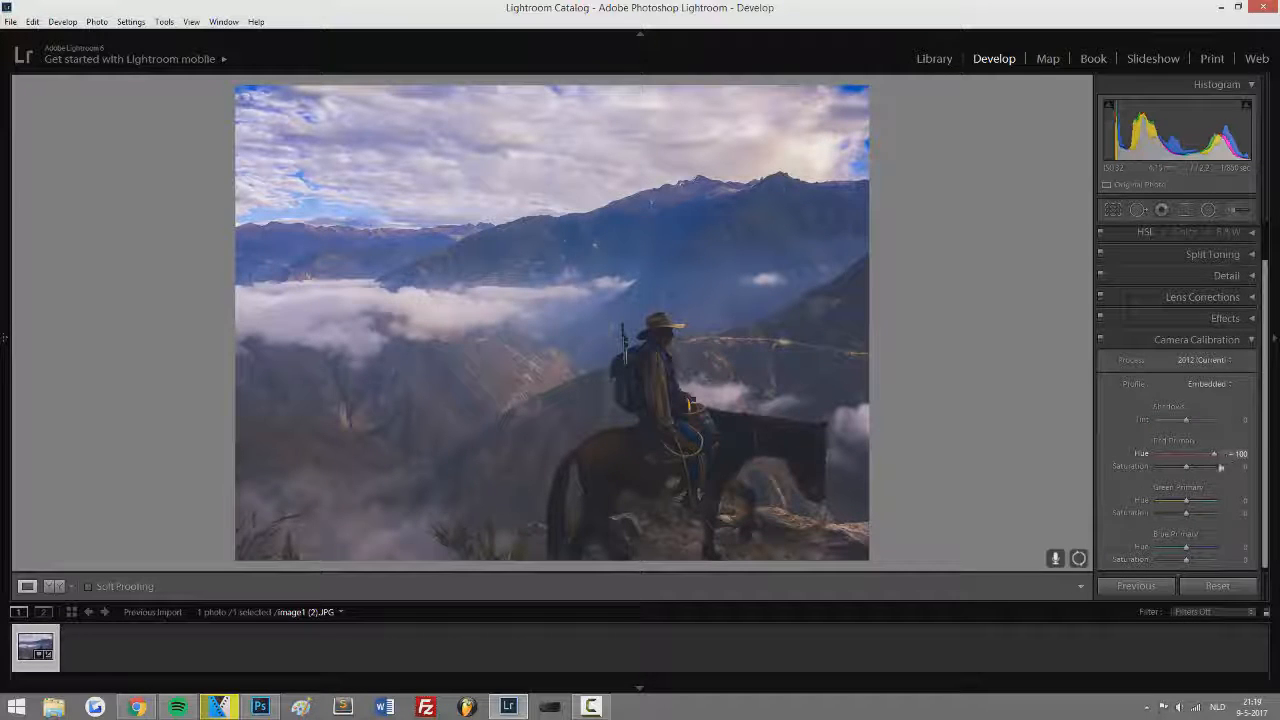
{"action": "left_click_drag", "start_coordinate": [1186, 547], "coordinate": [1142, 548]}
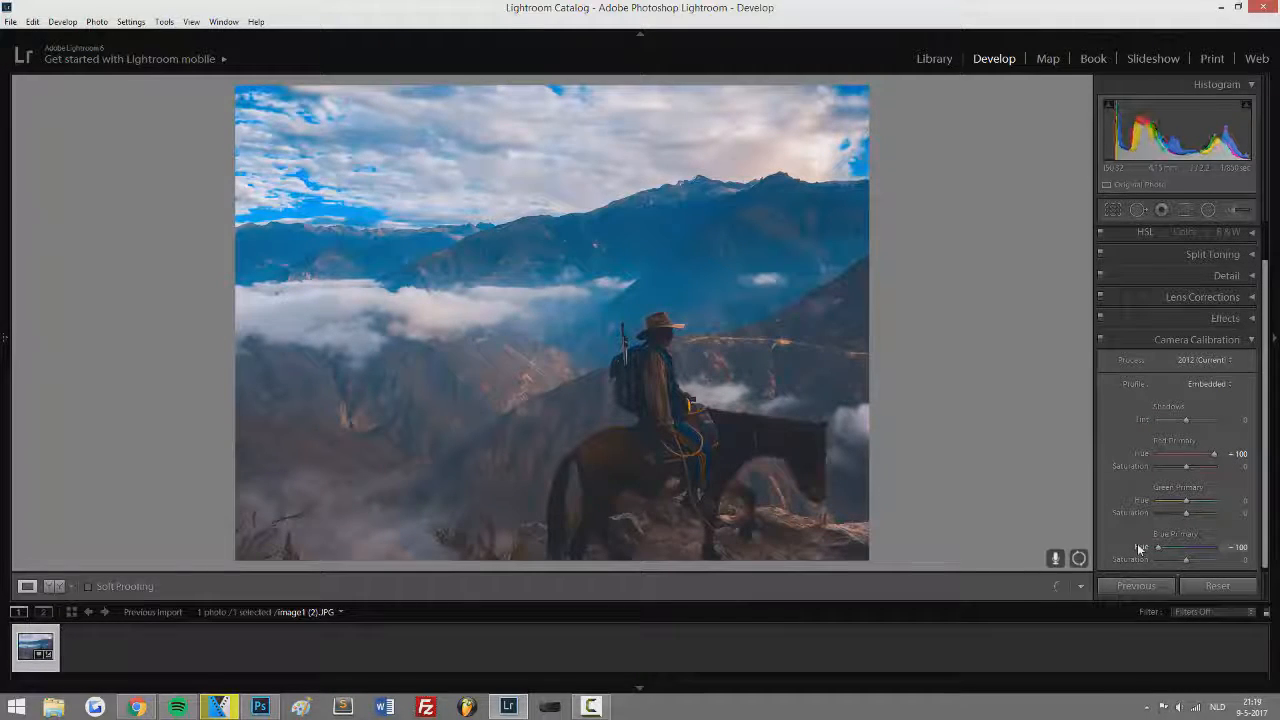
{"action": "double_click", "coordinate": [1141, 547]}
{"action": "double_click", "coordinate": [1144, 455]}
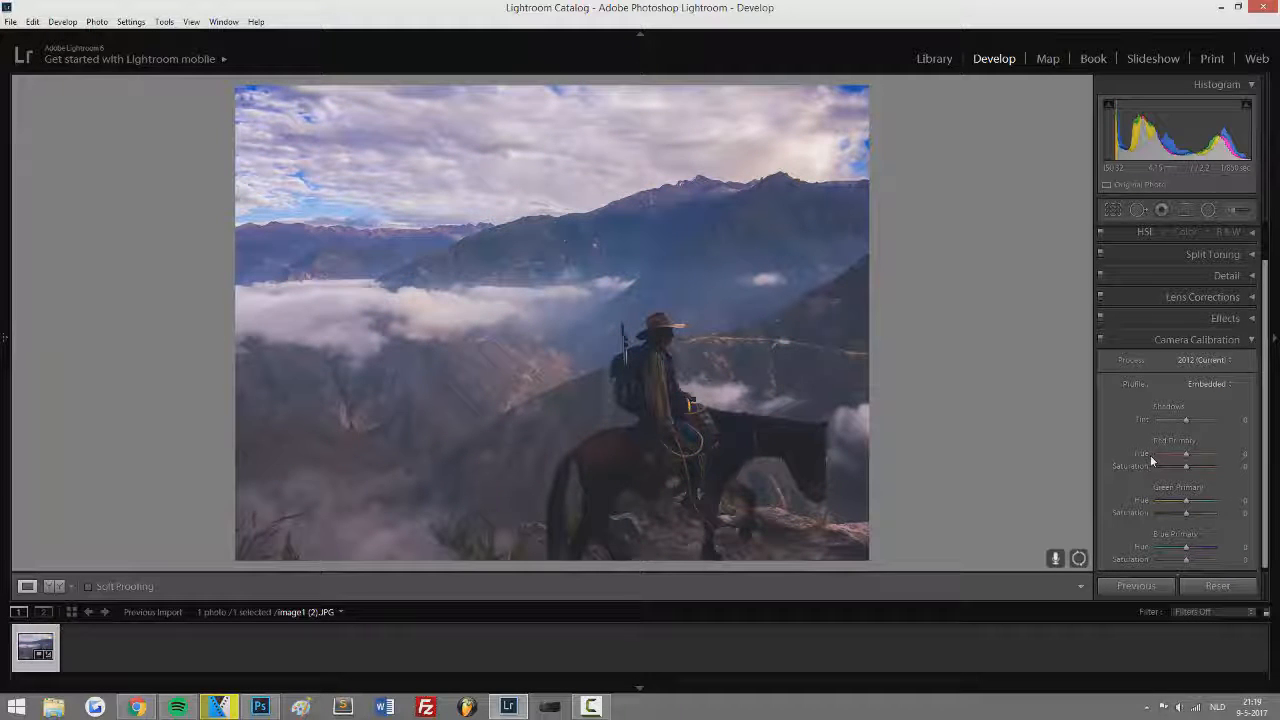
Set the camera calibration's blue primary hue to -19 and shift the red primary hue slightly negative
{"action": "left_click_drag", "start_coordinate": [1186, 455], "coordinate": [1196, 456]}
{"action": "left_click_drag", "start_coordinate": [1186, 553], "coordinate": [1144, 553]}
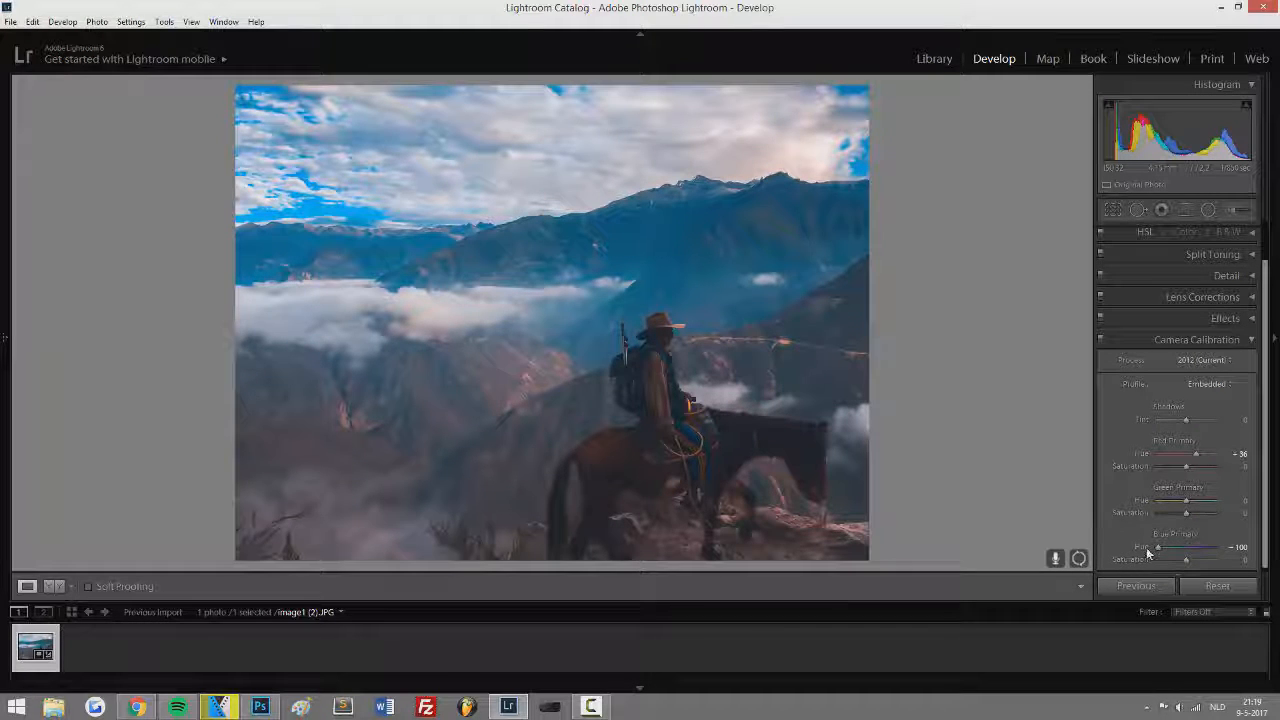
{"action": "double_click", "coordinate": [1148, 553]}
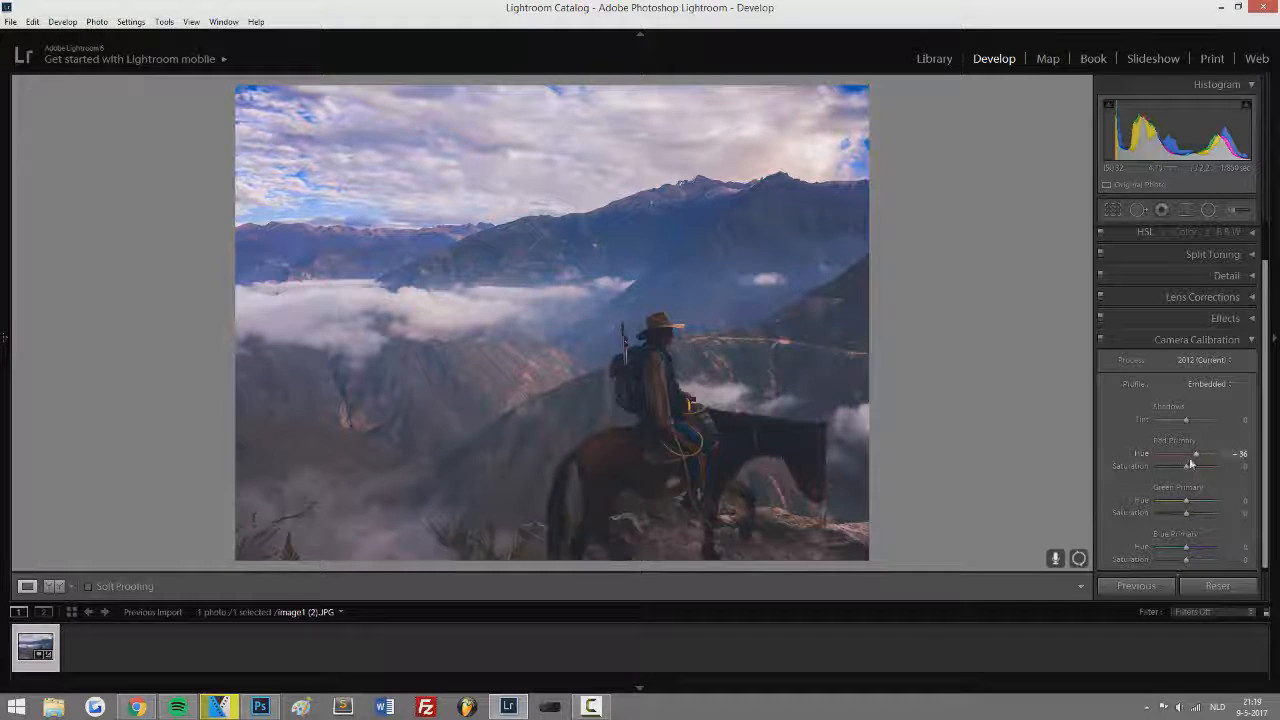
{"action": "left_click_drag", "start_coordinate": [1186, 553], "coordinate": [1180, 552]}
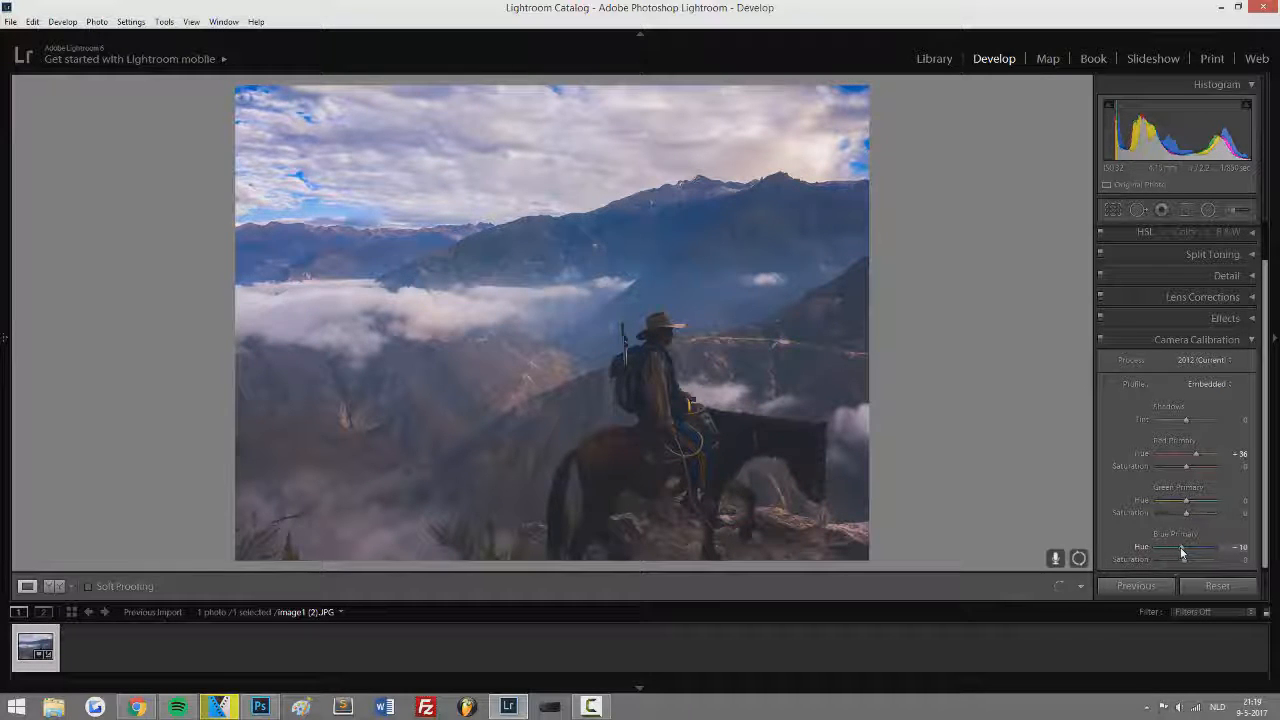
{"action": "left_click_drag", "start_coordinate": [1195, 454], "coordinate": [1172, 458]}
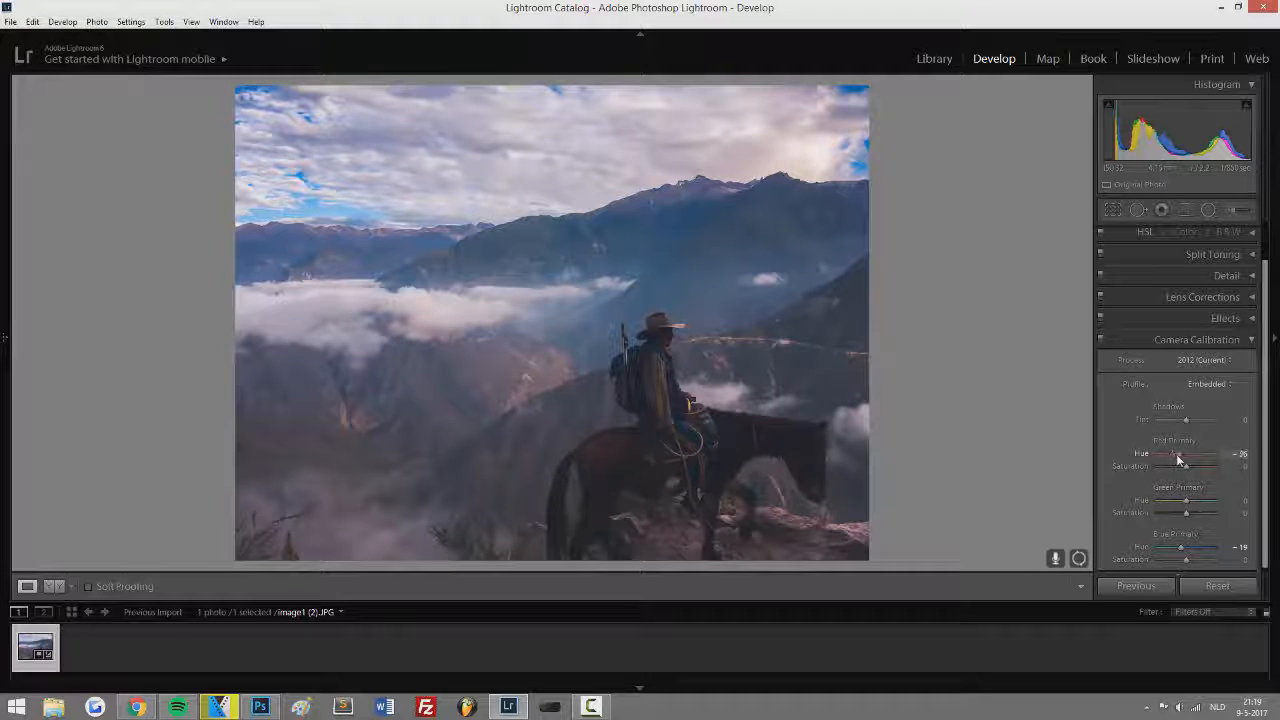
{"action": "left_click_drag", "start_coordinate": [1181, 459], "coordinate": [1183, 461]}
{"action": "left_click", "coordinate": [1246, 342]}
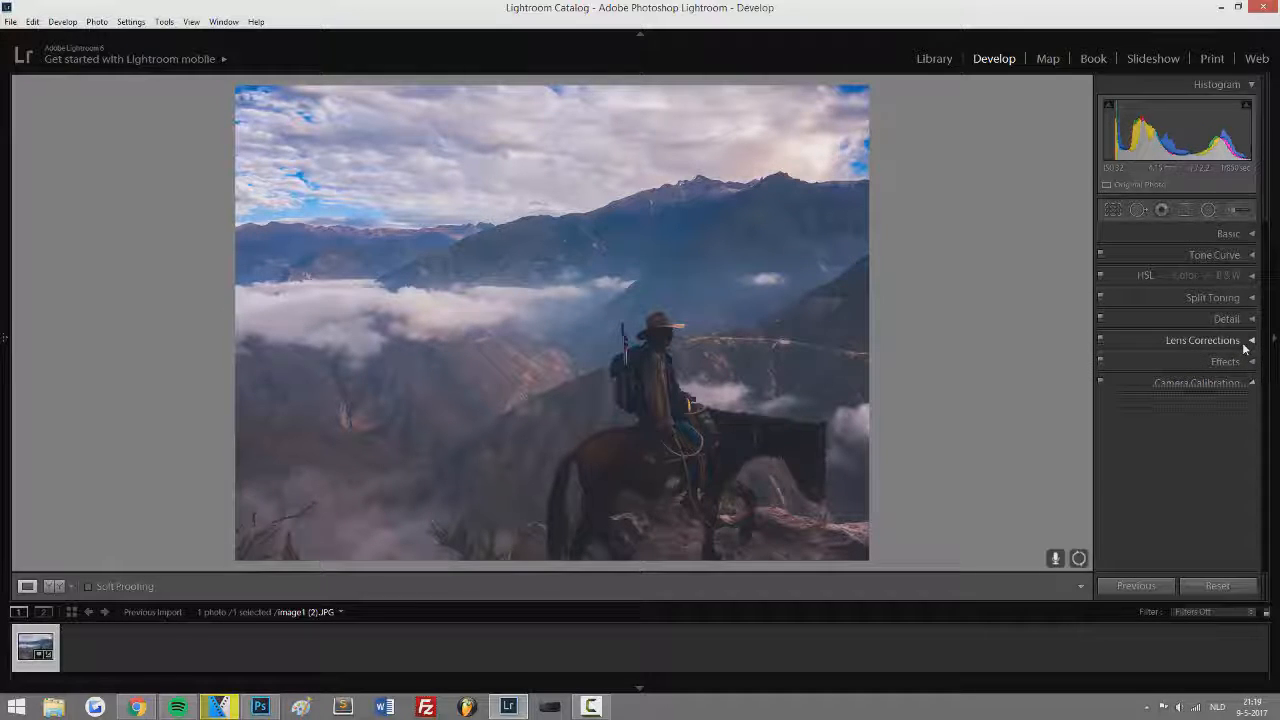
Add a graduated filter from the top of the sky down to the rider's hat, with Temp 6 and Tint 22
{"action": "left_click", "coordinate": [1247, 211]}
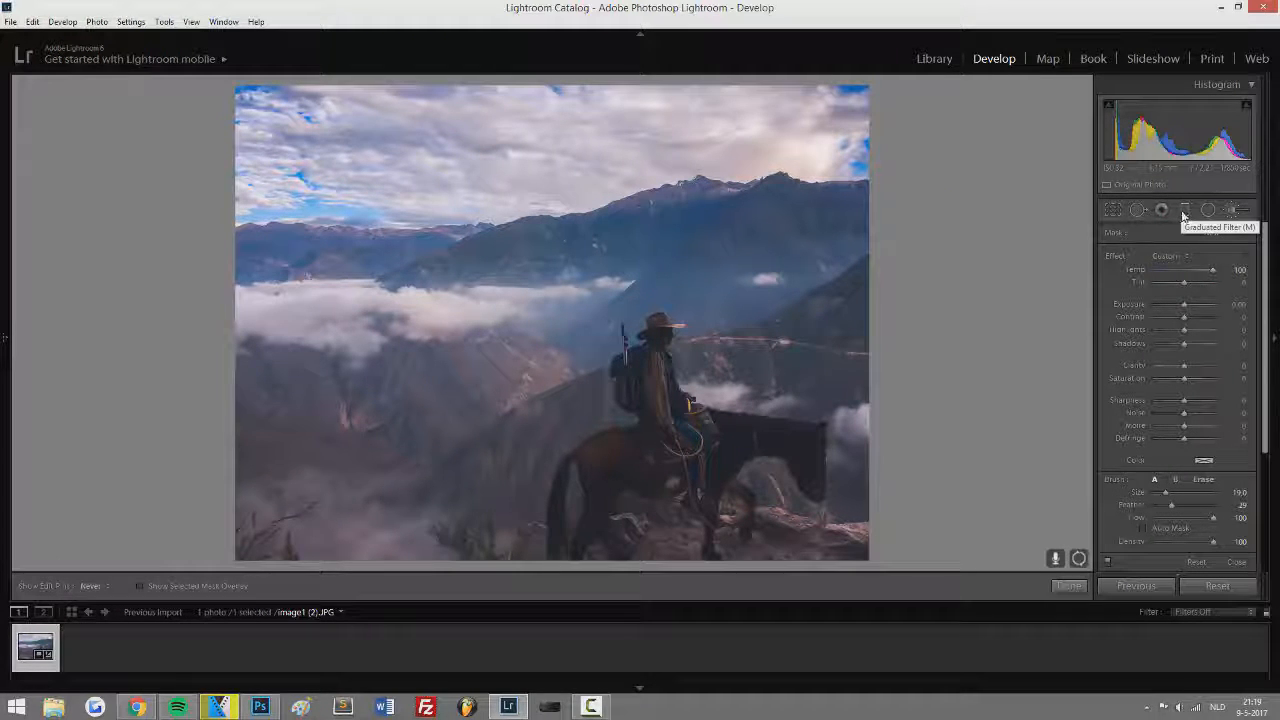
{"action": "left_click_drag", "start_coordinate": [514, 77], "coordinate": [511, 313]}
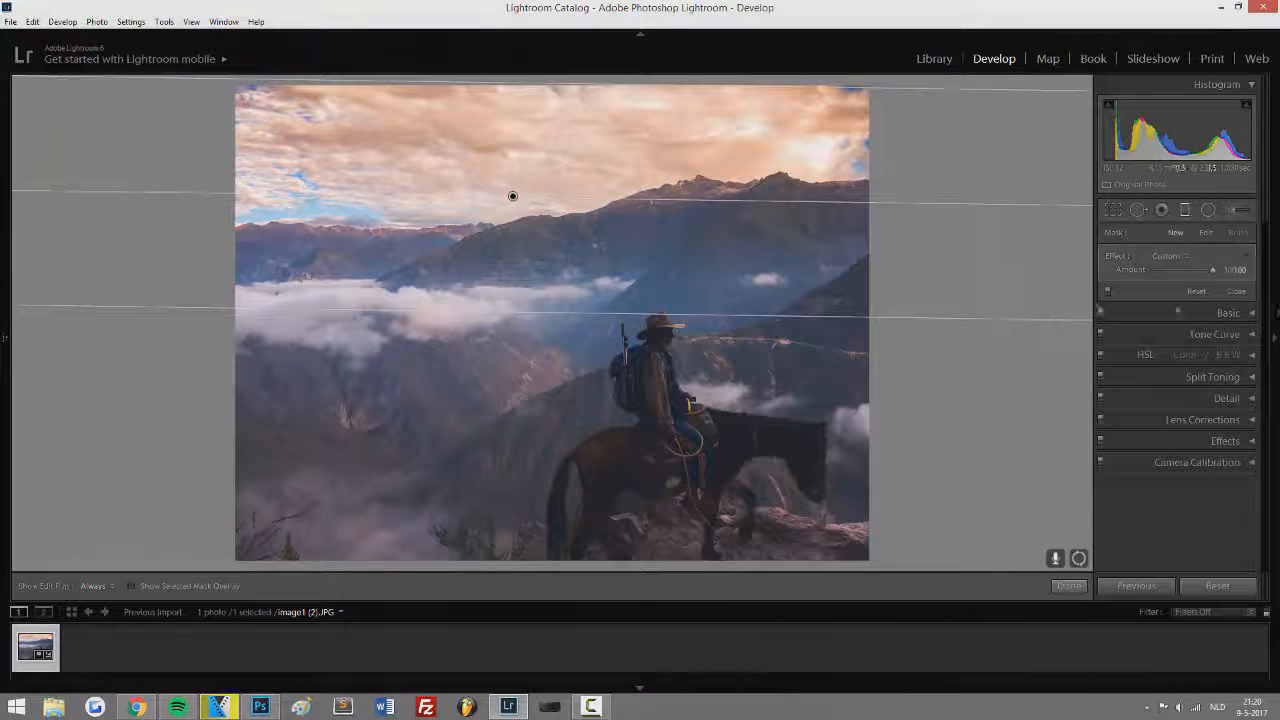
{"action": "left_click", "coordinate": [1246, 256]}
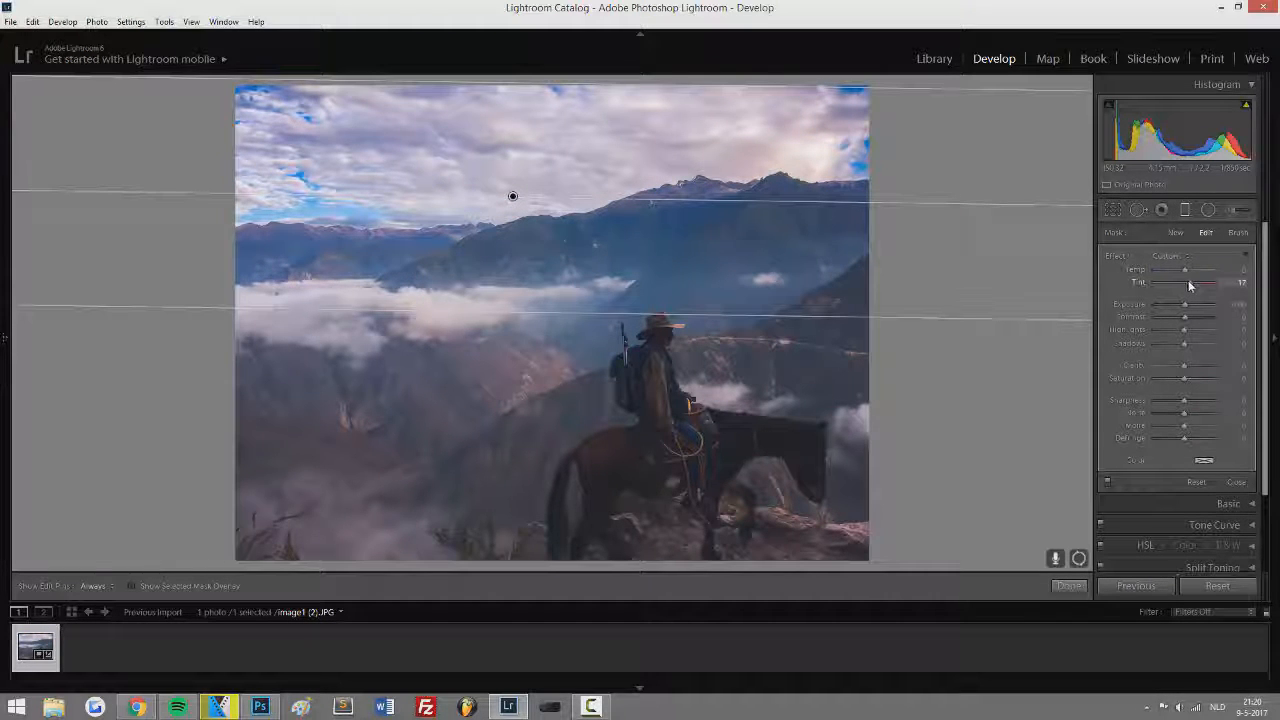
{"action": "left_click_drag", "start_coordinate": [1184, 270], "coordinate": [1188, 274]}
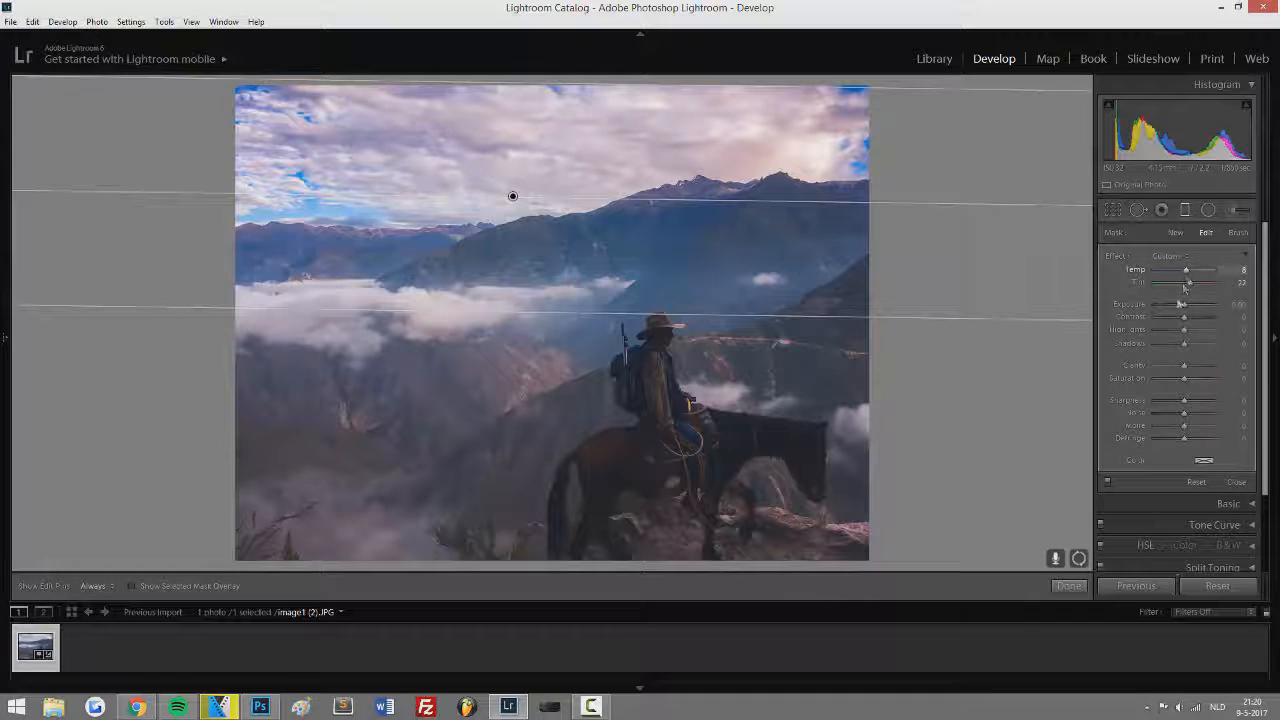
Set the sky filter's Contrast to -100, Highlights to -49, Shadows to 31, Clarity to 22 and Saturation to 6, and close it
{"action": "left_click_drag", "start_coordinate": [1185, 316], "coordinate": [1170, 320]}
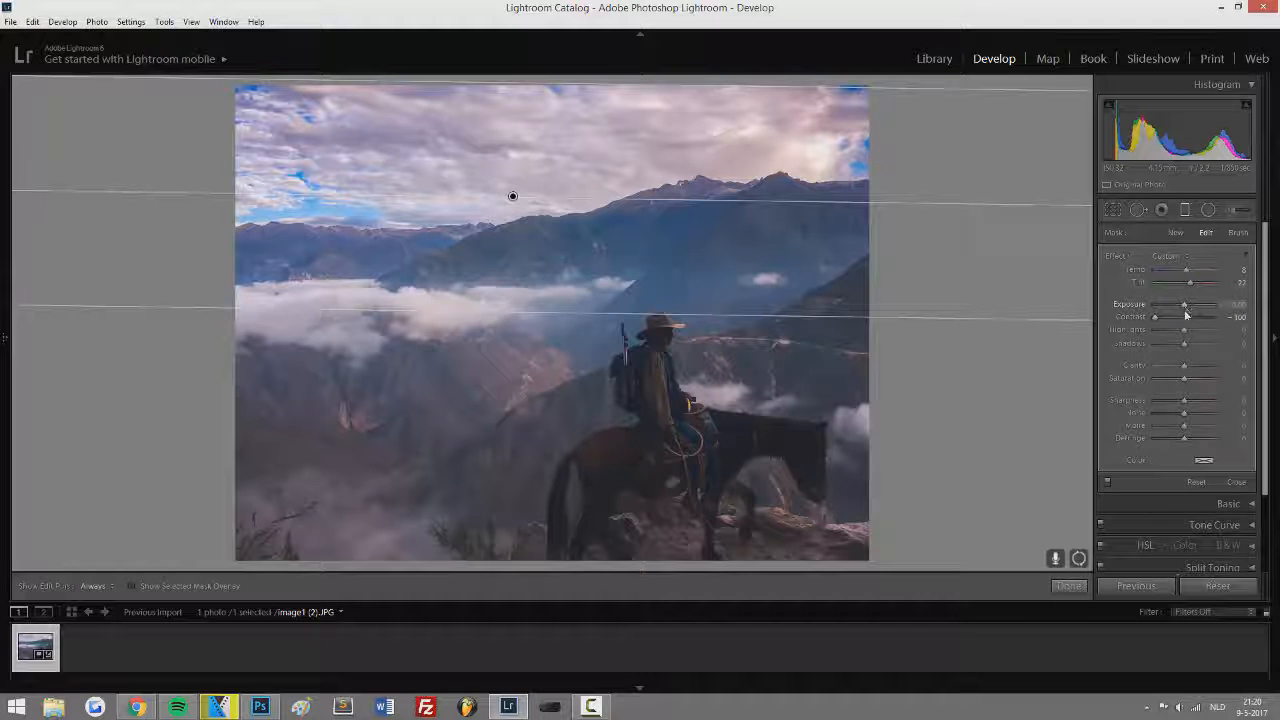
{"action": "mouse_move", "coordinate": [1185, 330]}
{"action": "left_mouse_down"}
{"action": "mouse_move", "coordinate": [1168, 340]}
{"action": "mouse_move", "coordinate": [1205, 348]}
{"action": "mouse_move", "coordinate": [1192, 350]}
{"action": "left_mouse_up"}
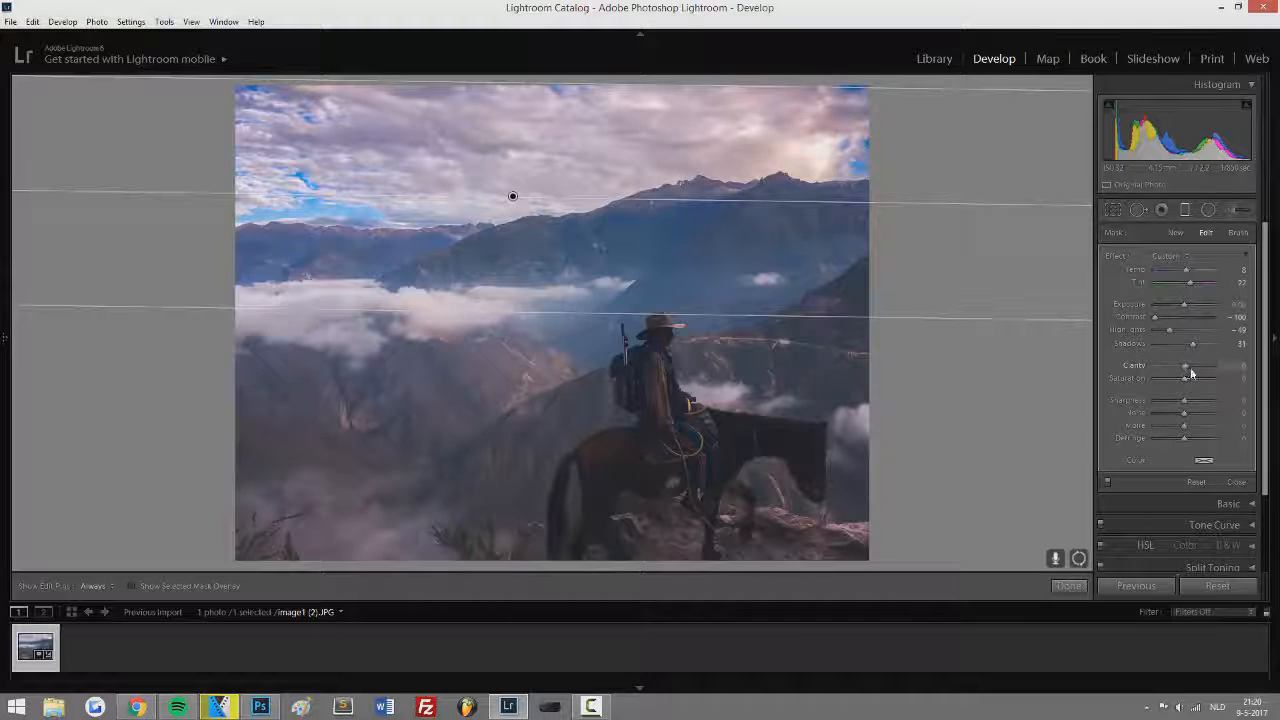
{"action": "left_click_drag", "start_coordinate": [1186, 378], "coordinate": [1193, 384]}
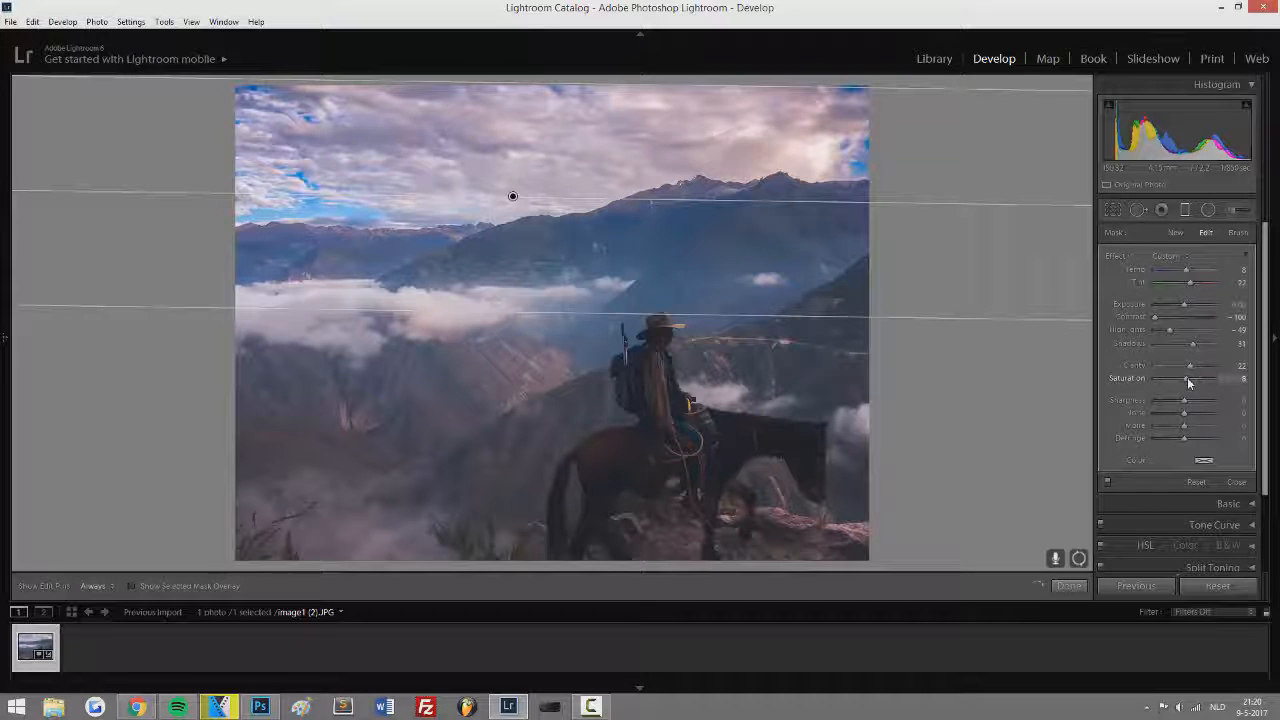
{"action": "left_click_drag", "start_coordinate": [1189, 383], "coordinate": [1190, 383]}
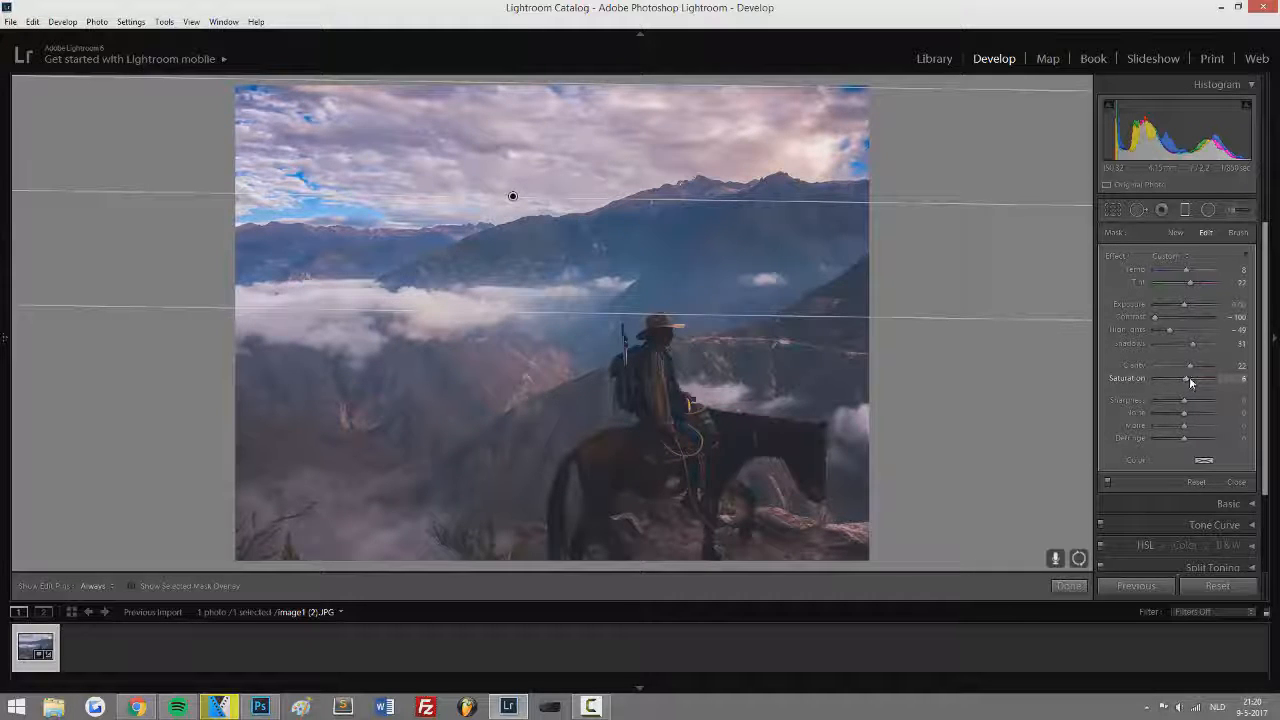
{"action": "left_click", "coordinate": [1236, 482]}
Paint the bright clouds above the peaks near the sun with an adjustment brush of size 24, Feather 100 and Temp 100
{"action": "left_click", "coordinate": [1231, 210]}
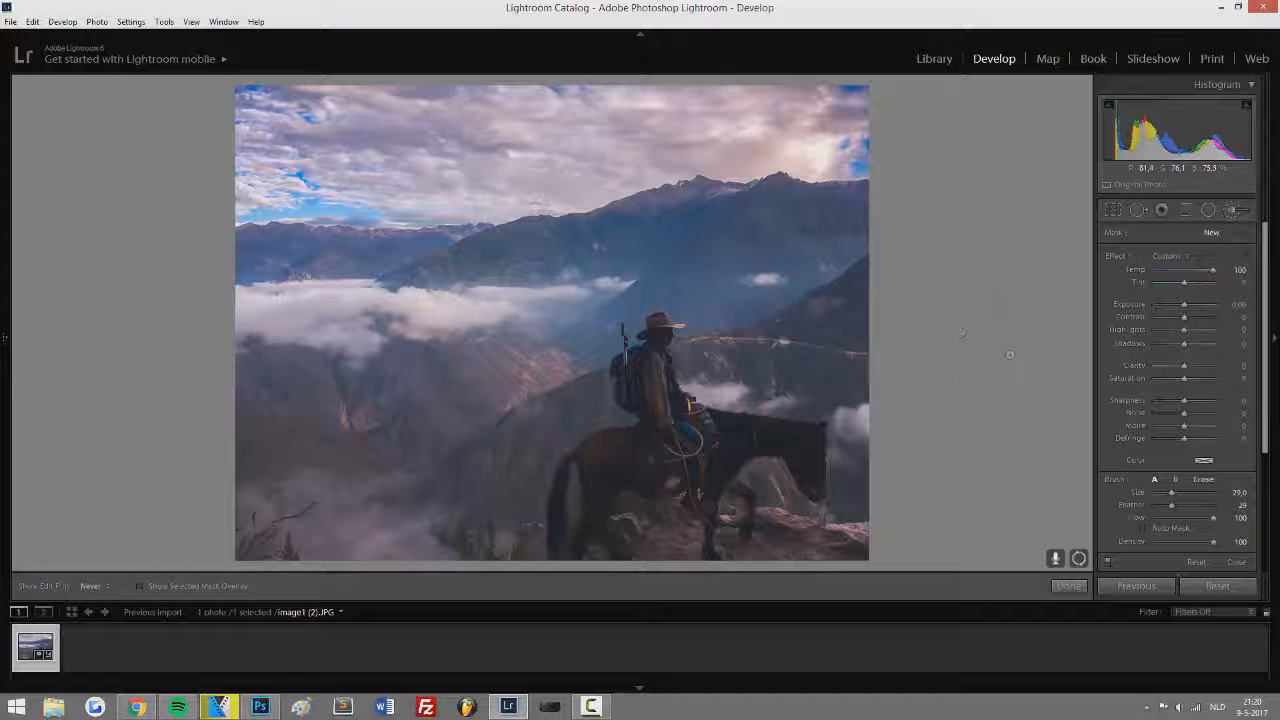
{"action": "left_click_drag", "start_coordinate": [1184, 506], "coordinate": [1229, 506]}
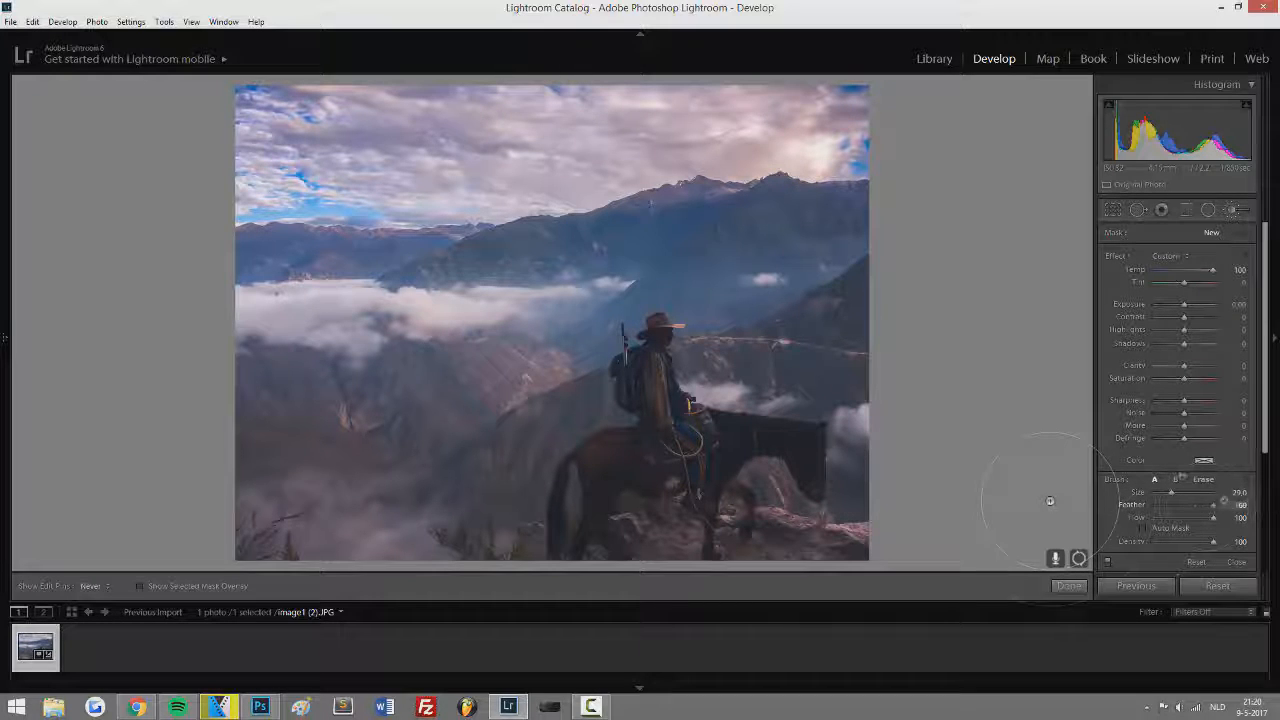
{"action": "scroll", "coordinate": [753, 139], "scroll_direction": "down", "scroll_amount": 5}
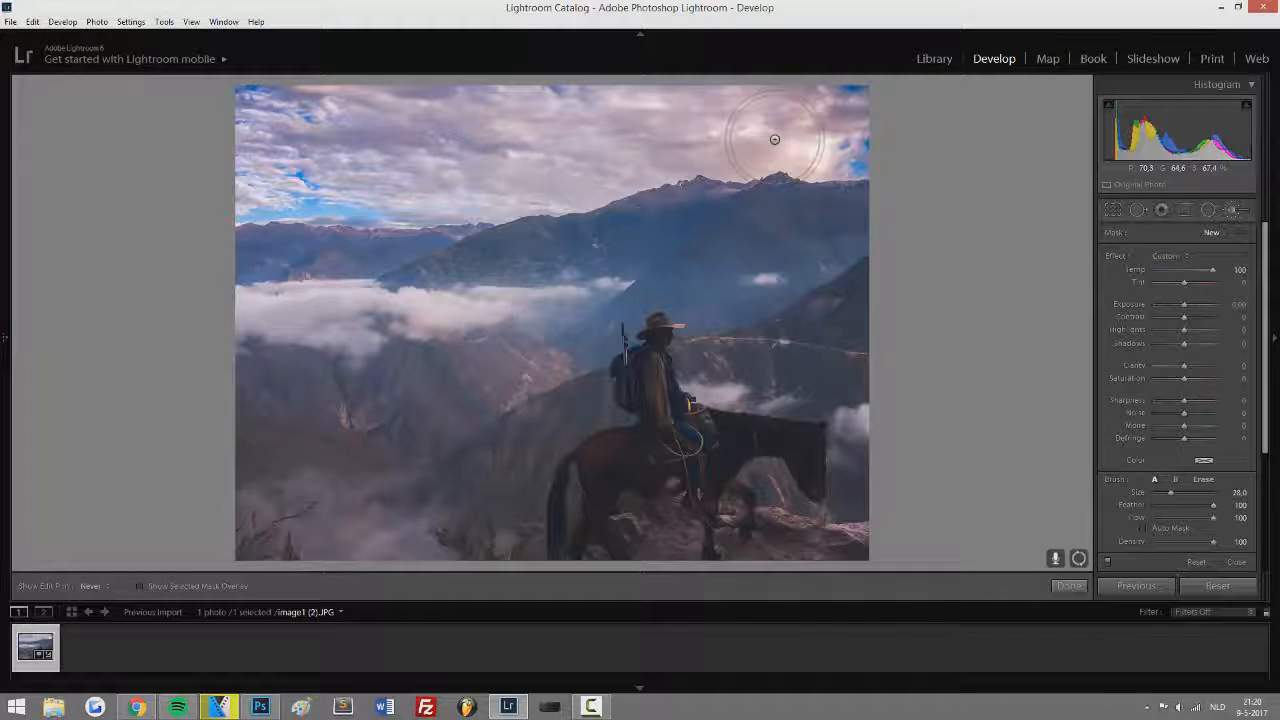
{"action": "scroll", "coordinate": [769, 137], "scroll_direction": "down", "scroll_amount": 4}
{"action": "mouse_move", "coordinate": [752, 138]}
{"action": "left_mouse_down"}
{"action": "mouse_move", "coordinate": [710, 140]}
{"action": "mouse_move", "coordinate": [802, 136]}
{"action": "left_mouse_up"}
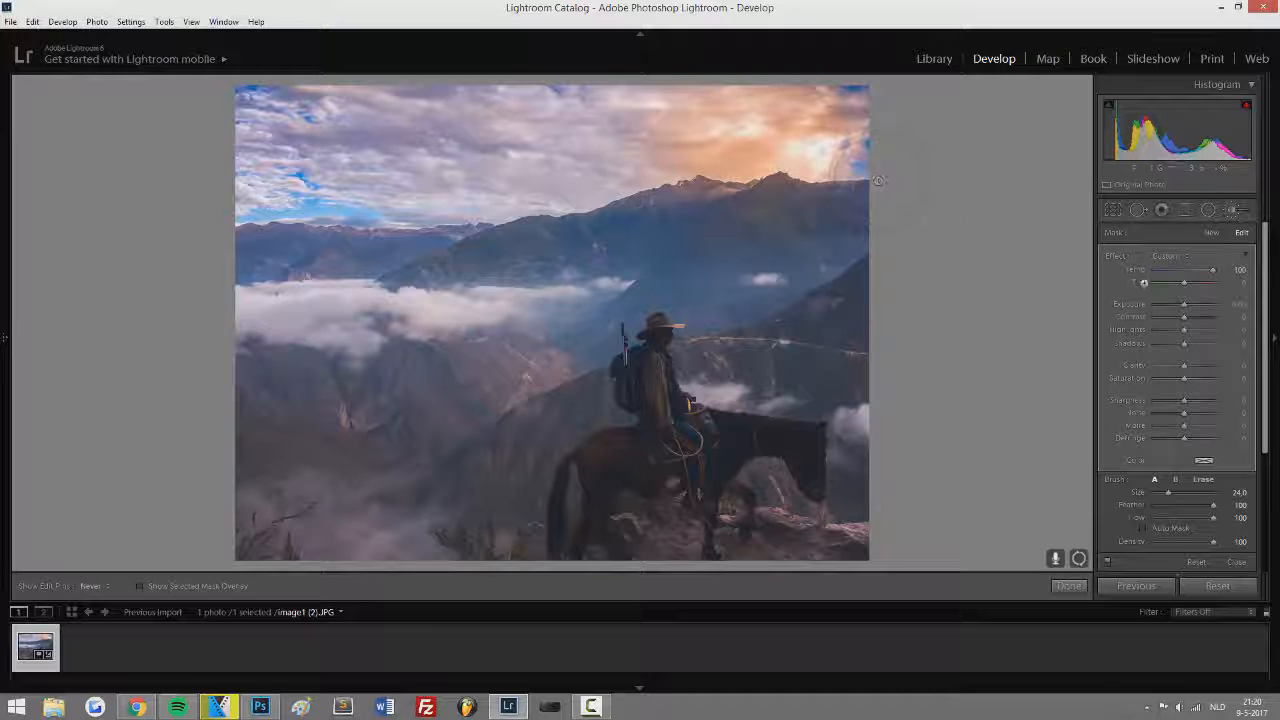
Set the painted cloud adjustment's Temp to 33, Tint to 22 and Contrast to -38, undoing the stray brush stroke
{"action": "double_click", "coordinate": [1143, 269]}
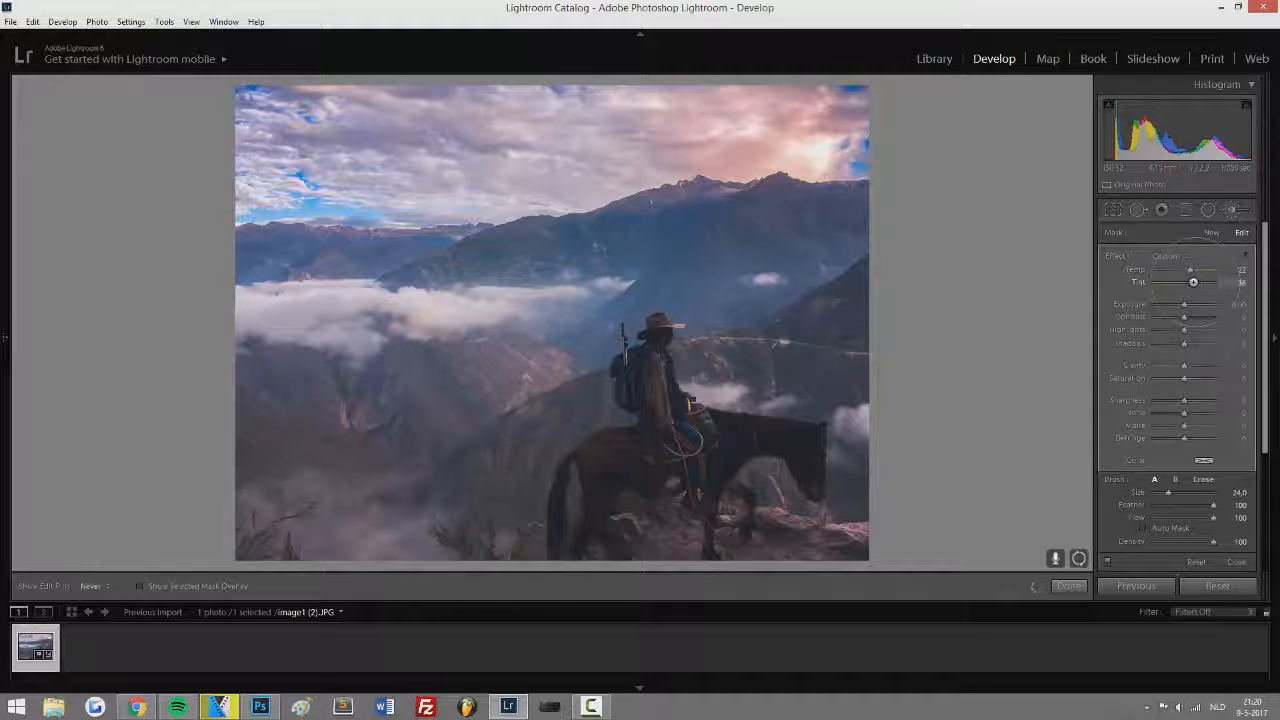
{"action": "left_click_drag", "start_coordinate": [1190, 270], "coordinate": [1192, 270]}
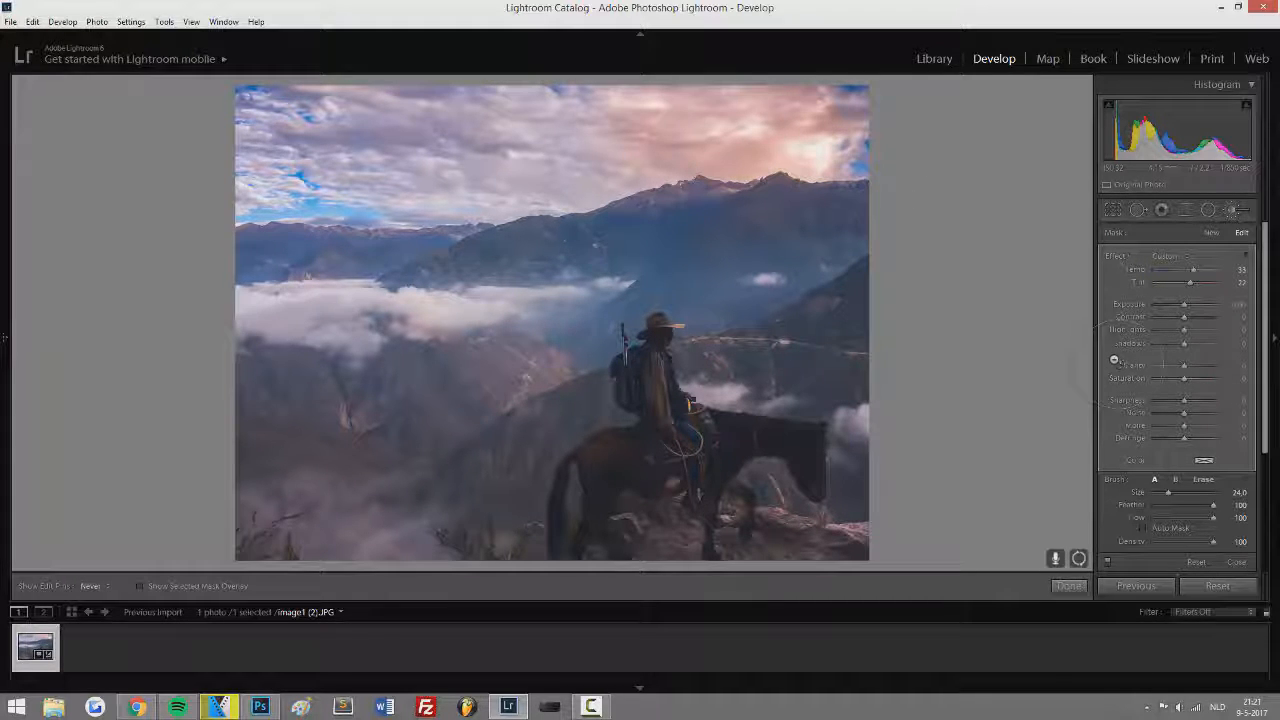
{"action": "key", "text": "ctrl+z"}
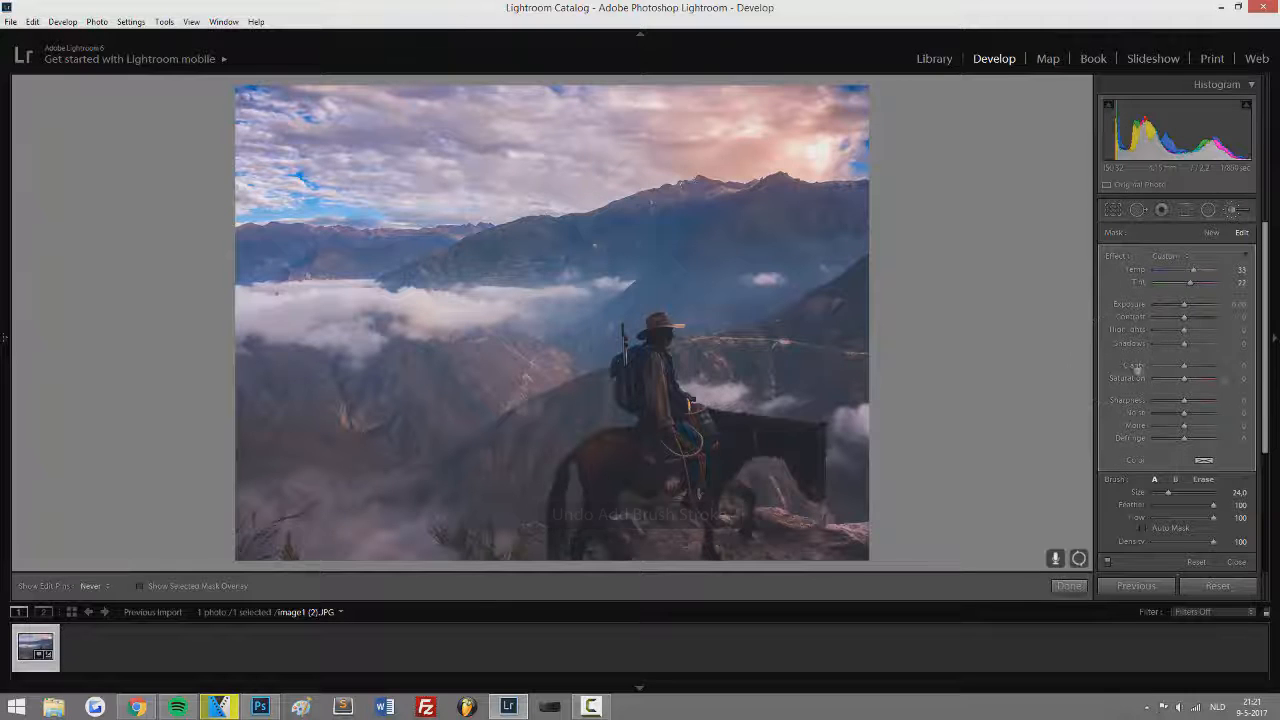
{"action": "left_click_drag", "start_coordinate": [1185, 316], "coordinate": [1173, 316]}
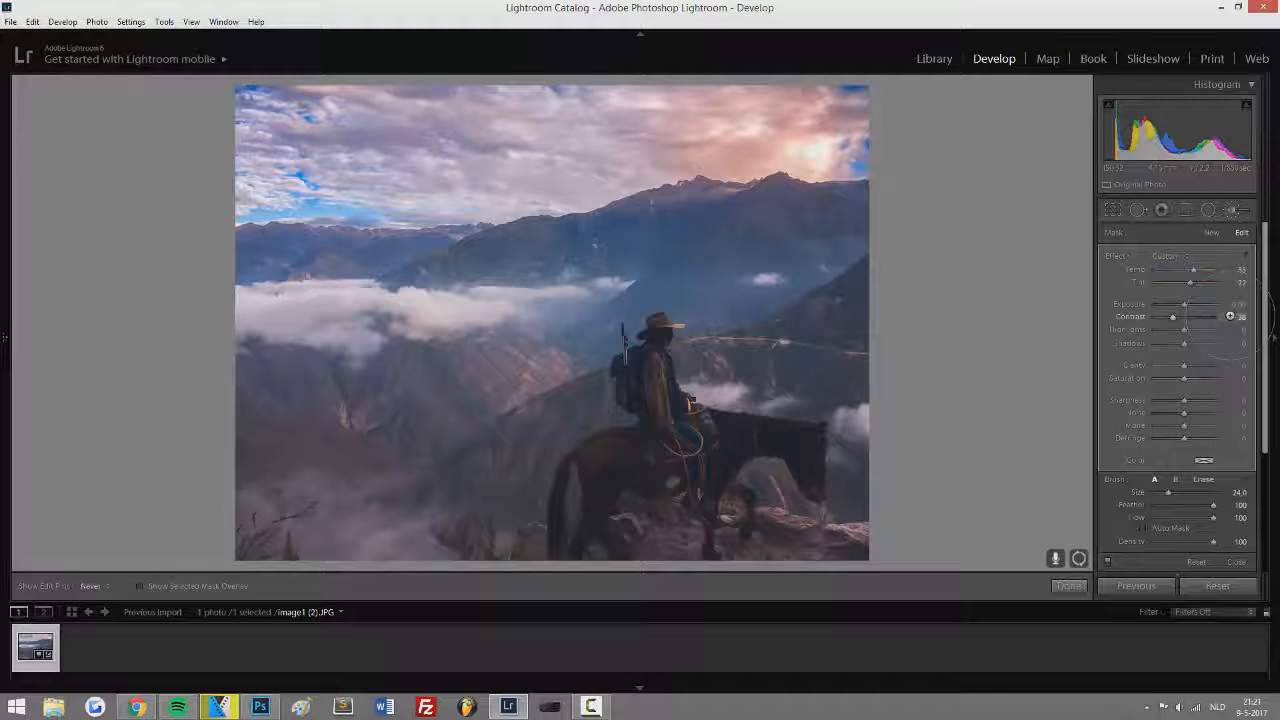
Start a new adjustment brush mask with Temp 100, size 17 and Feather 32, with all effect sliders expanded
{"action": "left_click", "coordinate": [1244, 253]}
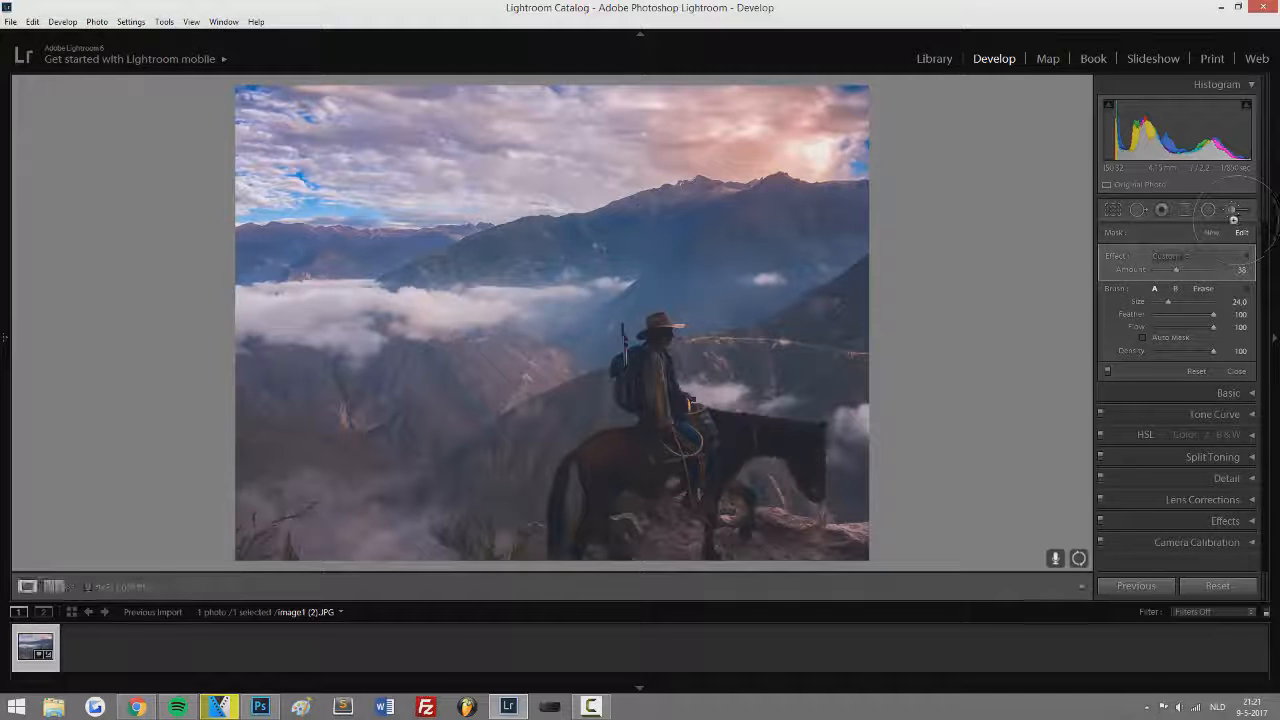
{"action": "left_click", "coordinate": [1235, 213]}
{"action": "left_click", "coordinate": [1235, 211]}
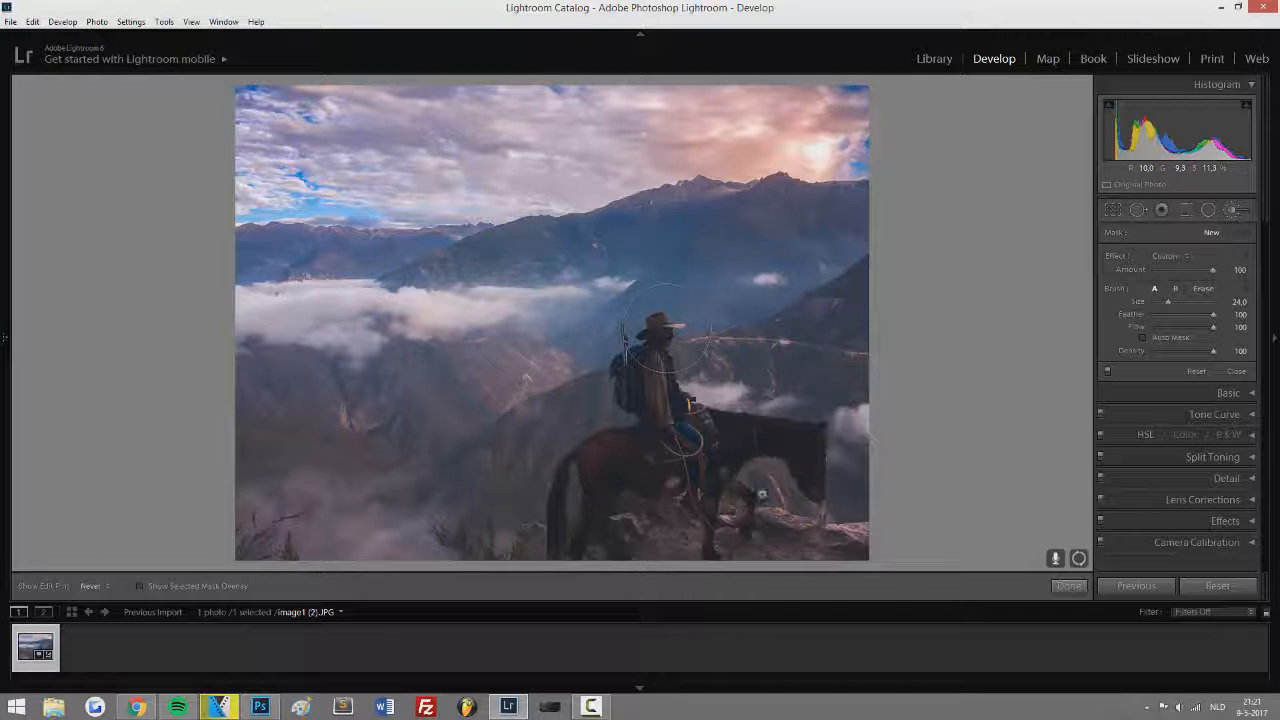
{"action": "scroll", "coordinate": [664, 357], "scroll_direction": "down", "scroll_amount": 3}
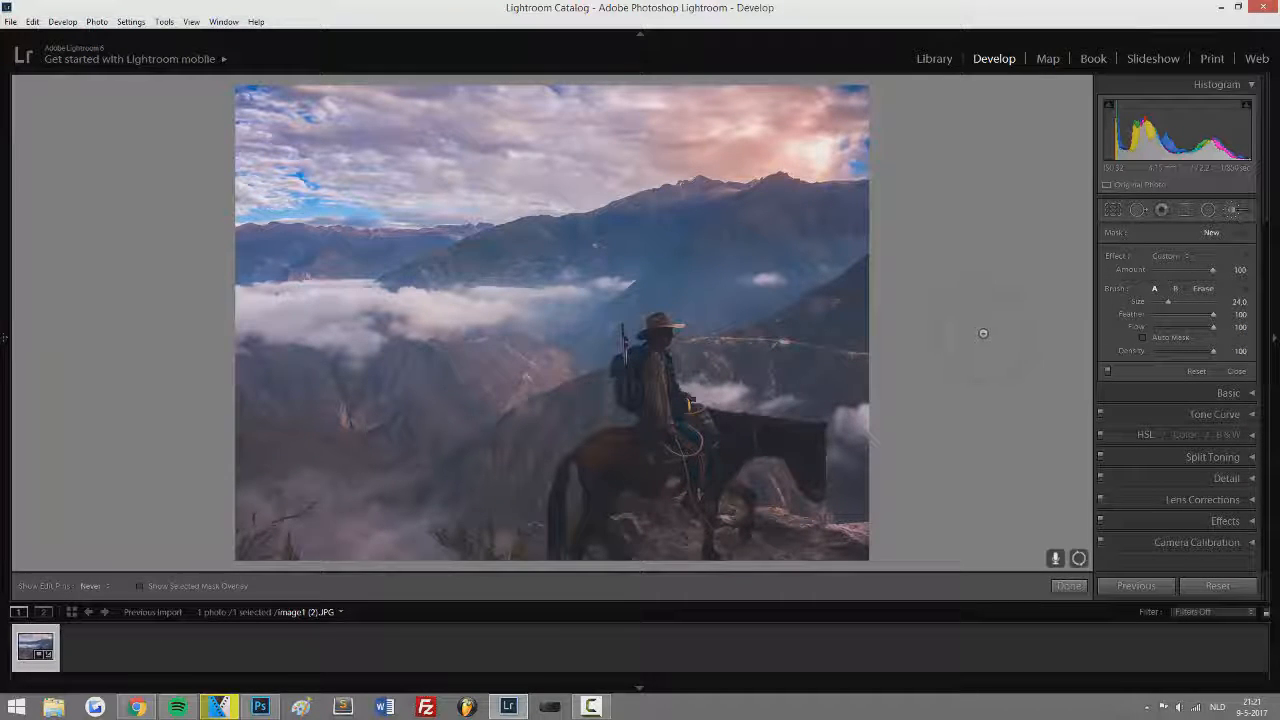
{"action": "scroll", "coordinate": [495, 342], "scroll_direction": "down", "scroll_amount": 4}
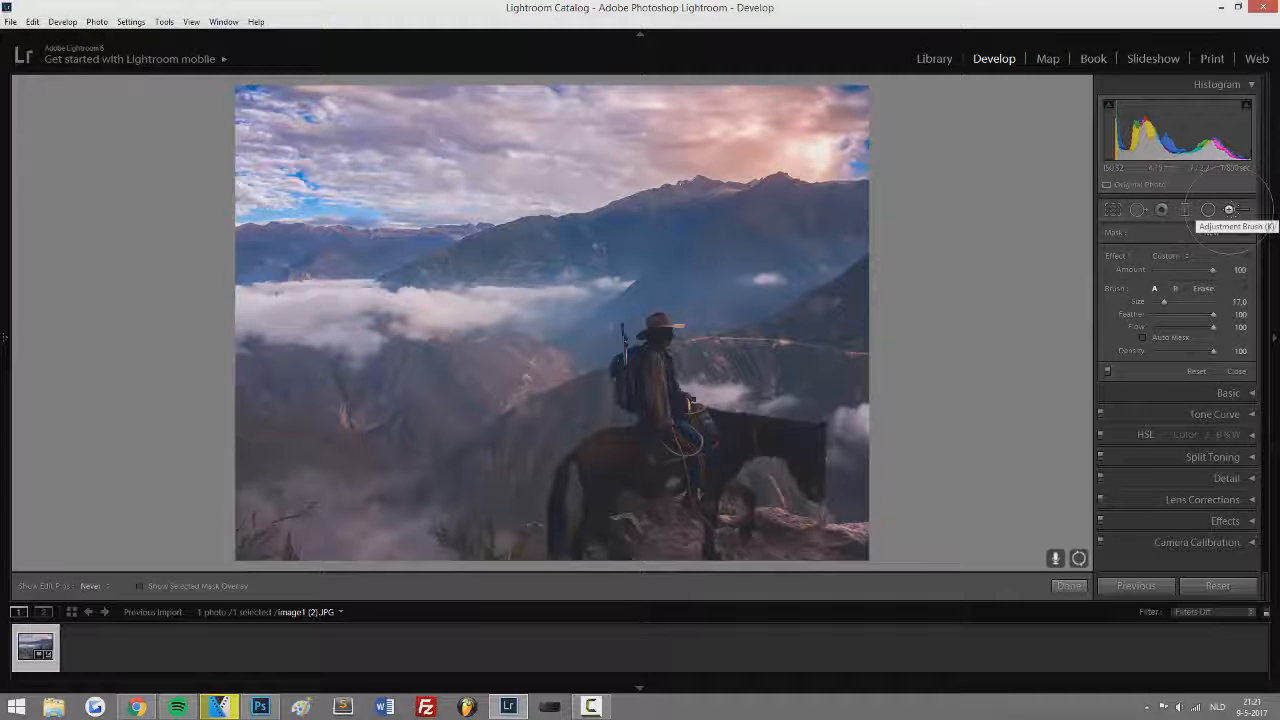
{"action": "left_click", "coordinate": [1229, 209]}
{"action": "left_click", "coordinate": [1241, 209]}
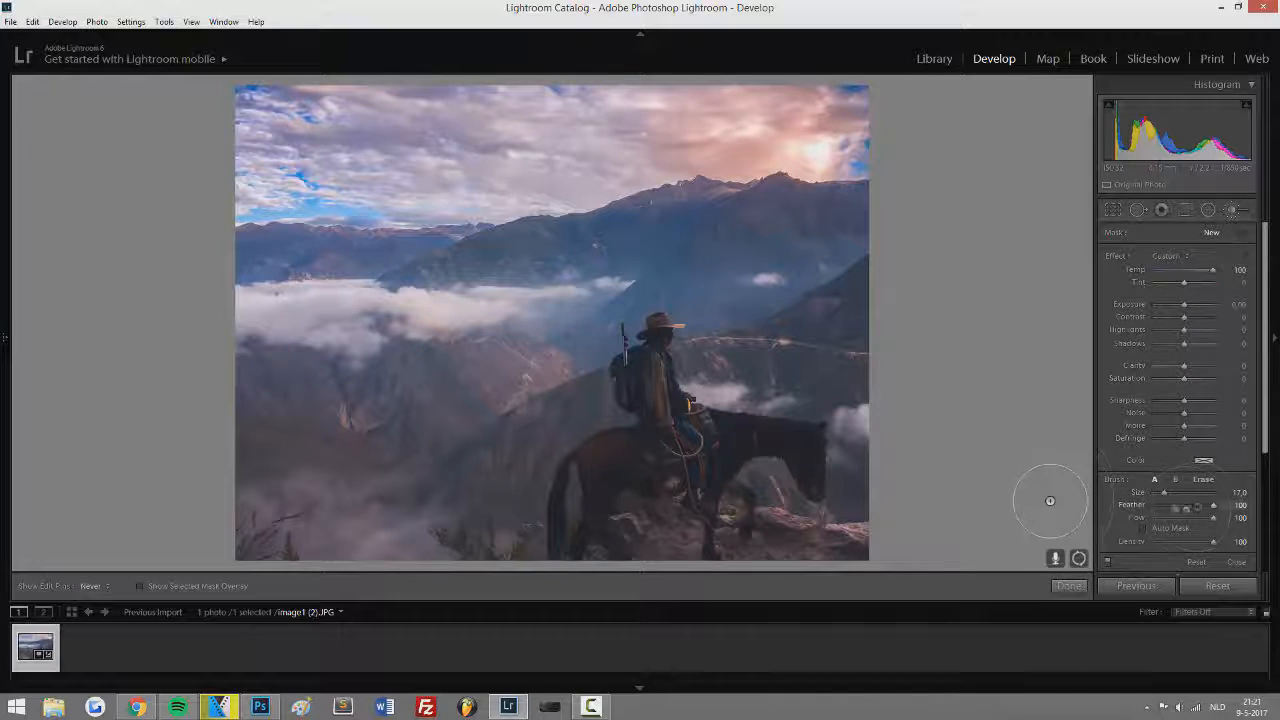
{"action": "left_click_drag", "start_coordinate": [1205, 505], "coordinate": [1172, 505]}
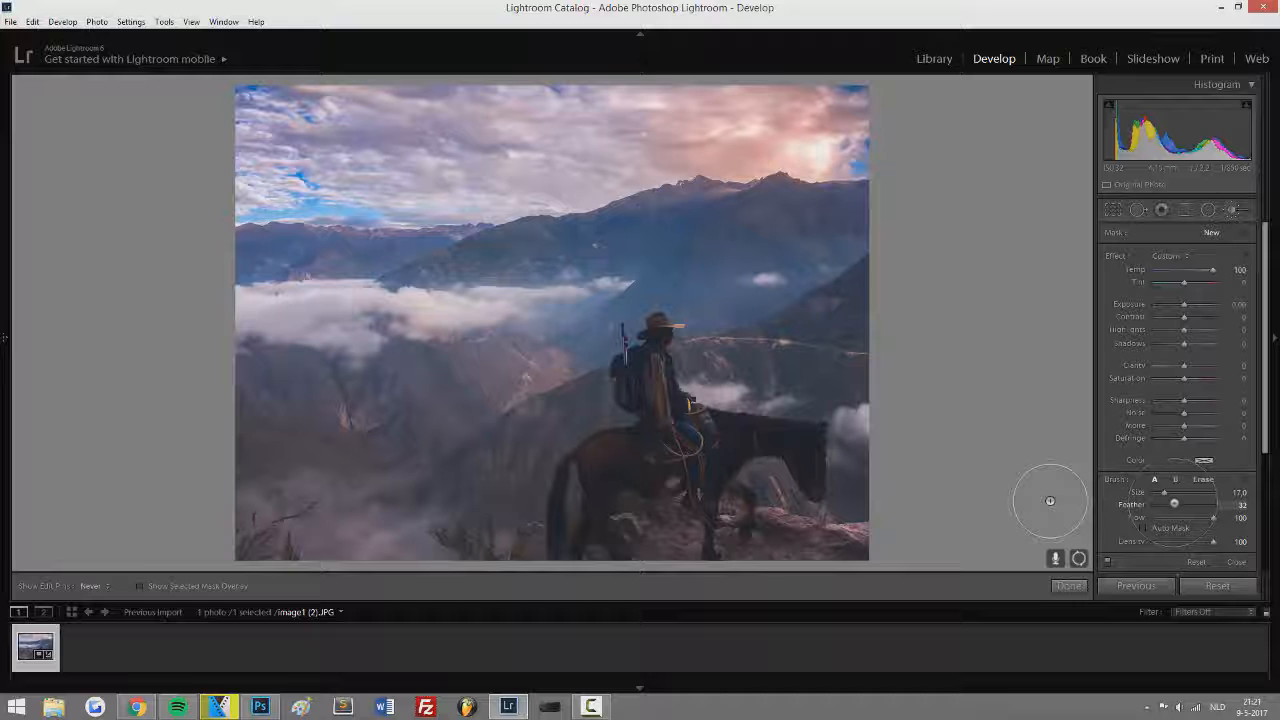
Paint the low cloud bank in the valley behind the rider with a smaller brush, covering its lower tip and edges
{"action": "scroll", "coordinate": [244, 312], "scroll_direction": "down", "scroll_amount": 4}
{"action": "mouse_move", "coordinate": [252, 315]}
{"action": "left_mouse_down"}
{"action": "mouse_move", "coordinate": [461, 315]}
{"action": "mouse_move", "coordinate": [569, 296]}
{"action": "left_mouse_up"}
{"action": "scroll", "coordinate": [528, 300], "scroll_direction": "down", "scroll_amount": 2}
{"action": "scroll", "coordinate": [530, 300], "scroll_direction": "down", "scroll_amount": 2}
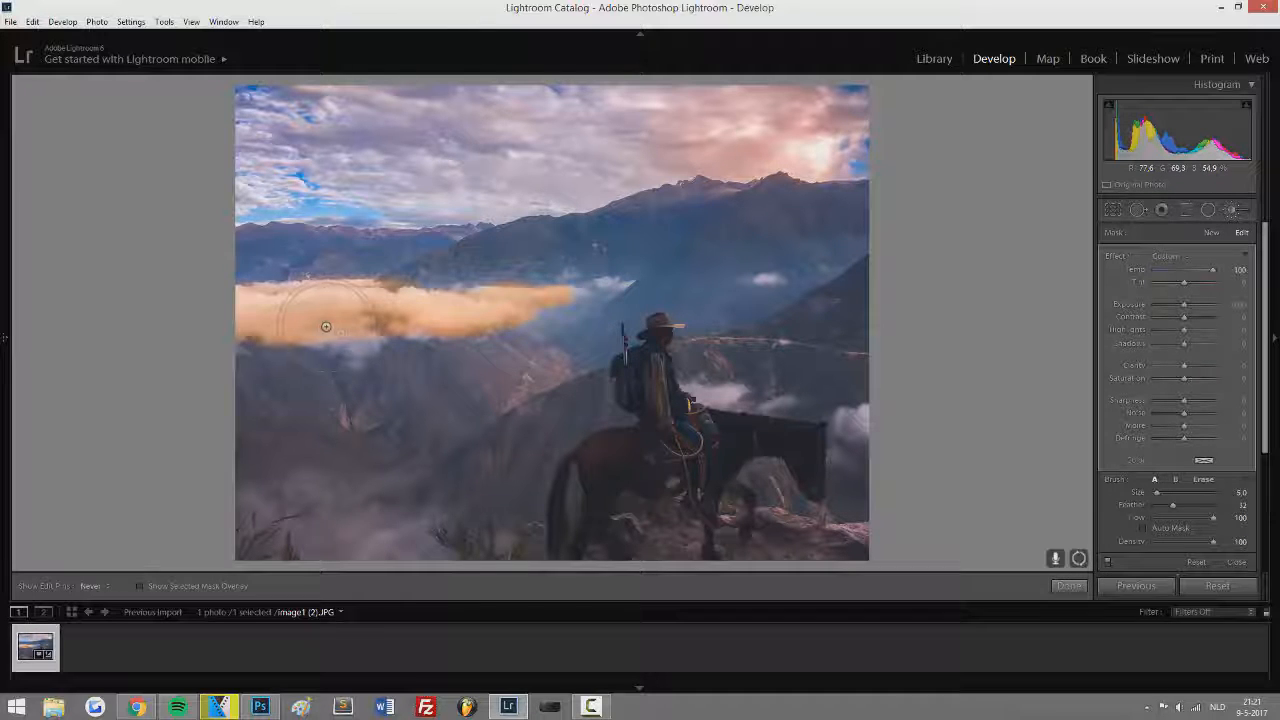
{"action": "mouse_move", "coordinate": [357, 358]}
{"action": "left_mouse_down"}
{"action": "mouse_move", "coordinate": [417, 333]}
{"action": "mouse_move", "coordinate": [374, 300]}
{"action": "mouse_move", "coordinate": [255, 290]}
{"action": "left_mouse_up"}
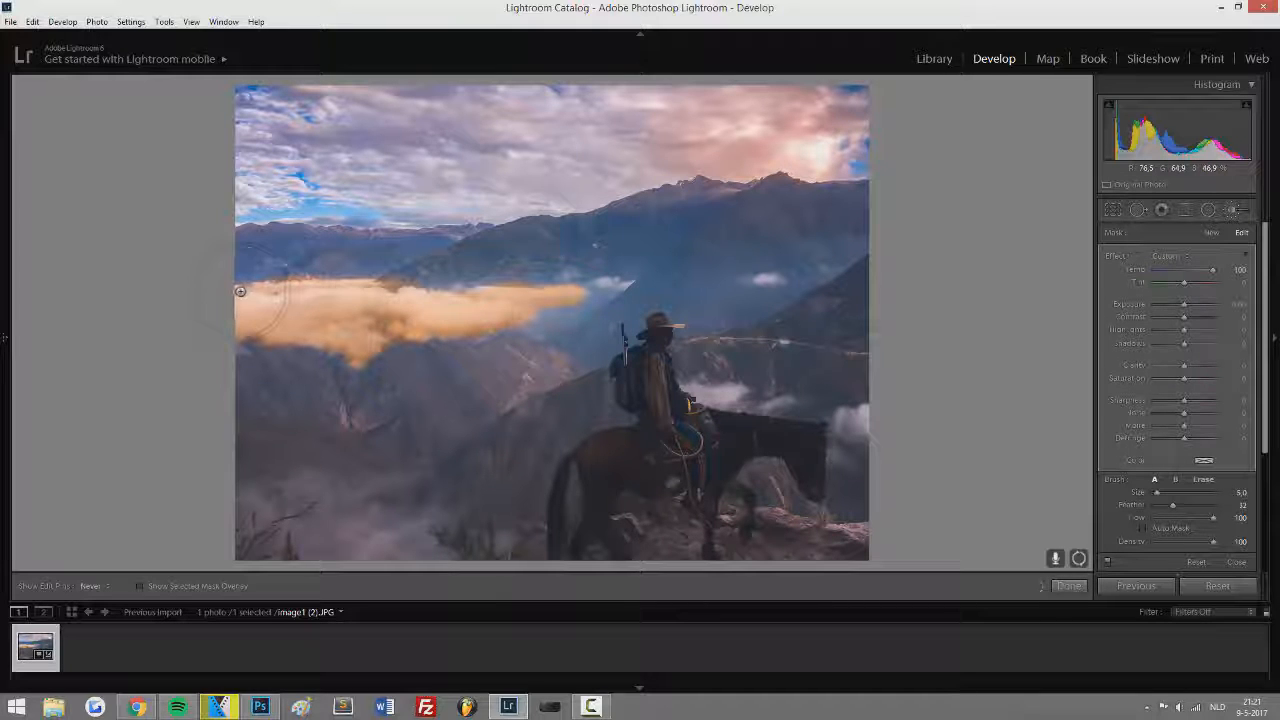
{"action": "key", "text": "alt"}
{"action": "mouse_move", "coordinate": [239, 281]}
{"action": "left_mouse_down"}
{"action": "mouse_move", "coordinate": [350, 286]}
{"action": "mouse_move", "coordinate": [238, 296]}
{"action": "mouse_move", "coordinate": [324, 295]}
{"action": "left_mouse_up"}
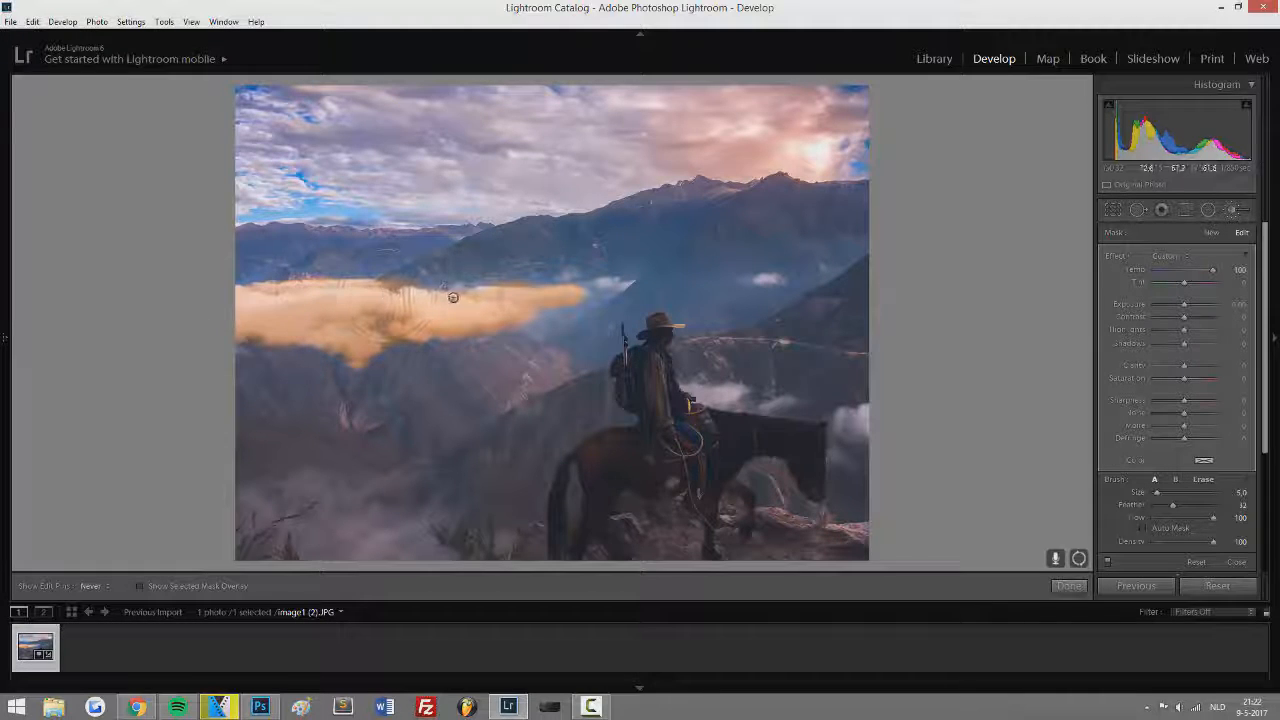
Paint the small low clouds above the horse's neck and in front of its head with a size 3 brush
{"action": "left_click_drag", "start_coordinate": [701, 394], "coordinate": [771, 405]}
{"action": "mouse_move", "coordinate": [861, 418]}
{"action": "left_mouse_down"}
{"action": "mouse_move", "coordinate": [836, 440]}
{"action": "mouse_move", "coordinate": [833, 415]}
{"action": "left_mouse_up"}
{"action": "left_click", "coordinate": [772, 403]}
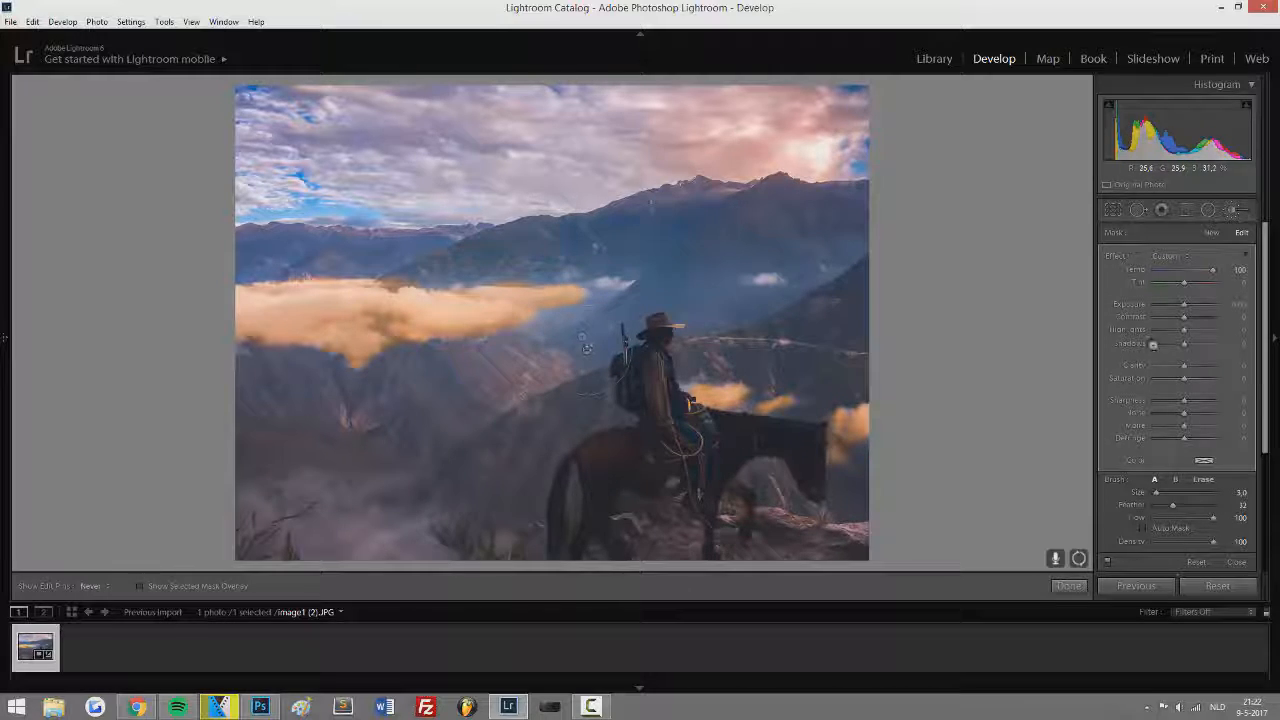
Reset the low clouds' Temp to 0, set Tint to 10 and Contrast to 31, and leave Exposure at 0
{"action": "double_click", "coordinate": [1138, 269]}
{"action": "left_click_drag", "start_coordinate": [1184, 284], "coordinate": [1189, 283]}
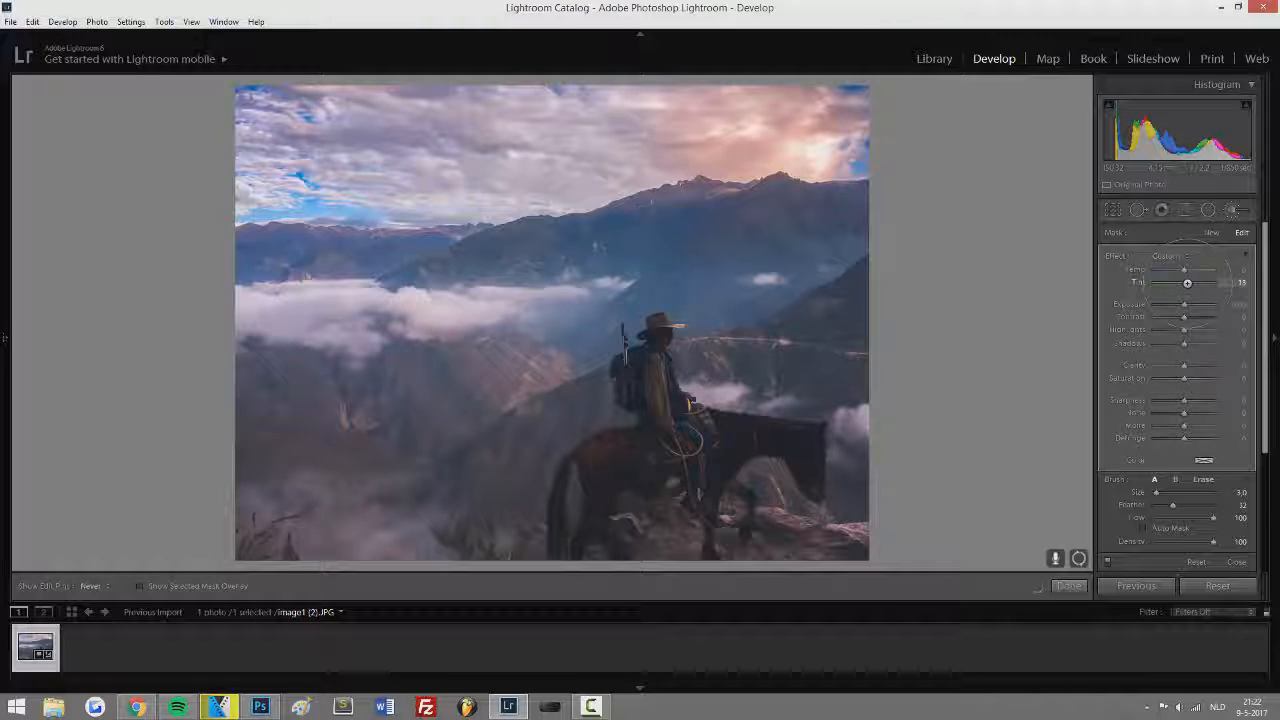
{"action": "left_click_drag", "start_coordinate": [1187, 284], "coordinate": [1194, 317]}
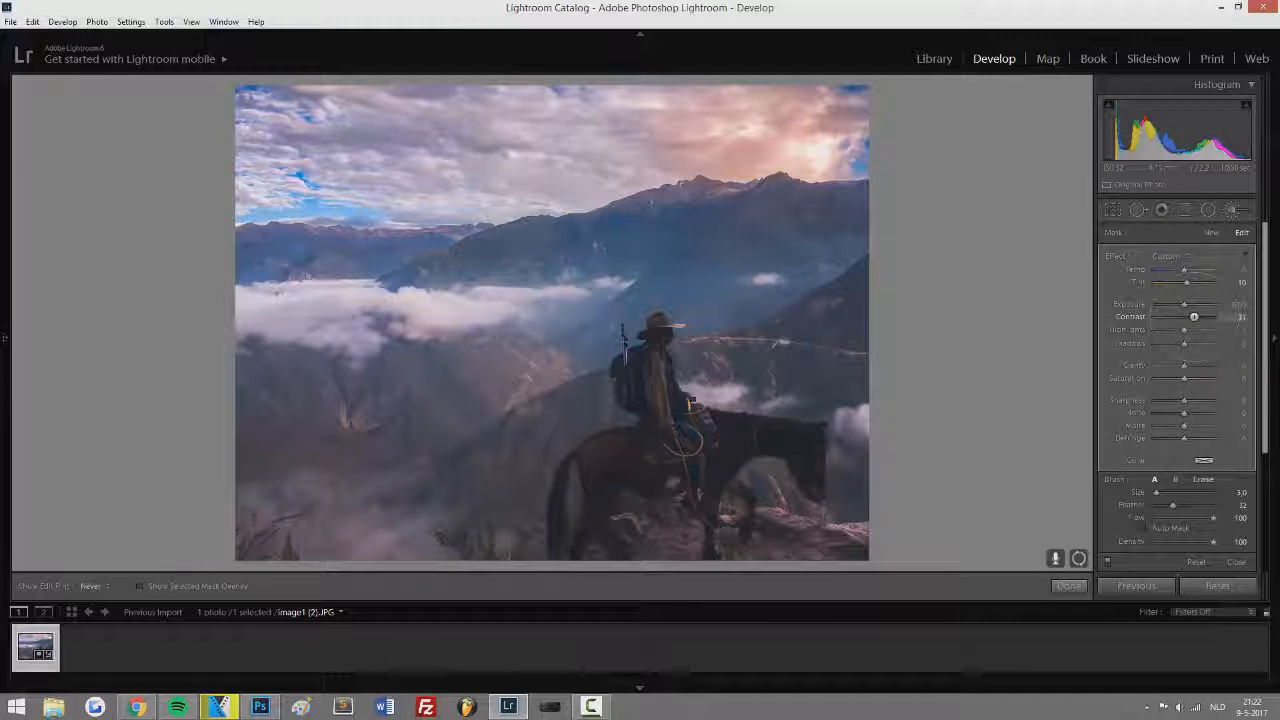
{"action": "left_click_drag", "start_coordinate": [1184, 304], "coordinate": [1180, 303]}
{"action": "double_click", "coordinate": [1143, 304]}
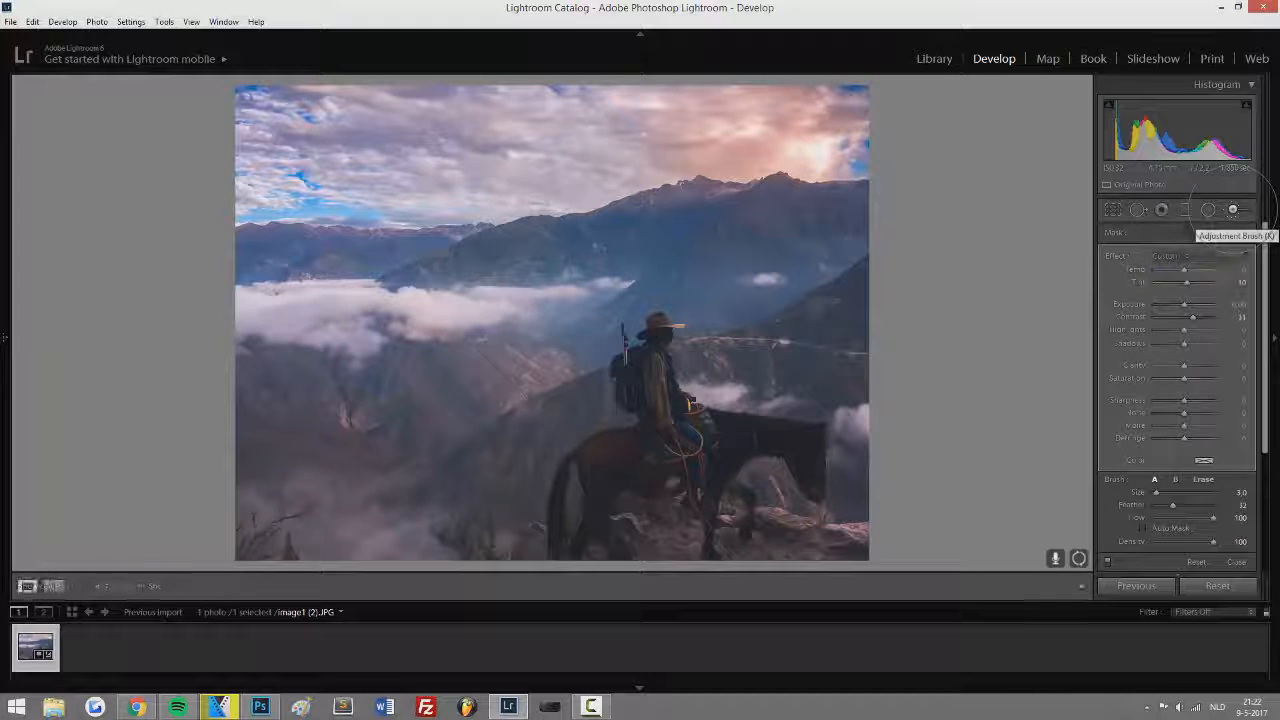
Start another brush mask for the horse and rider with Auto Mask on, size 15 and Feather 0, undoing the test stroke
{"action": "left_click", "coordinate": [1233, 210]}
{"action": "left_click", "coordinate": [1233, 210]}
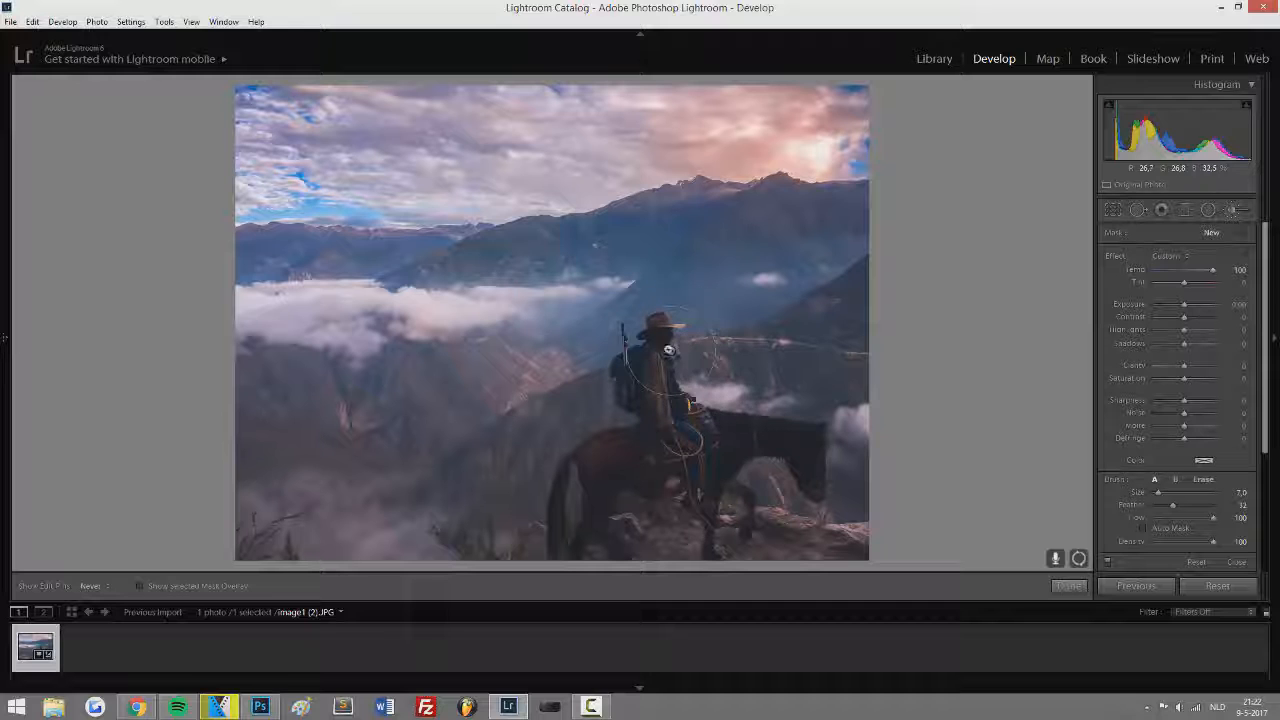
{"action": "key", "text": "z"}
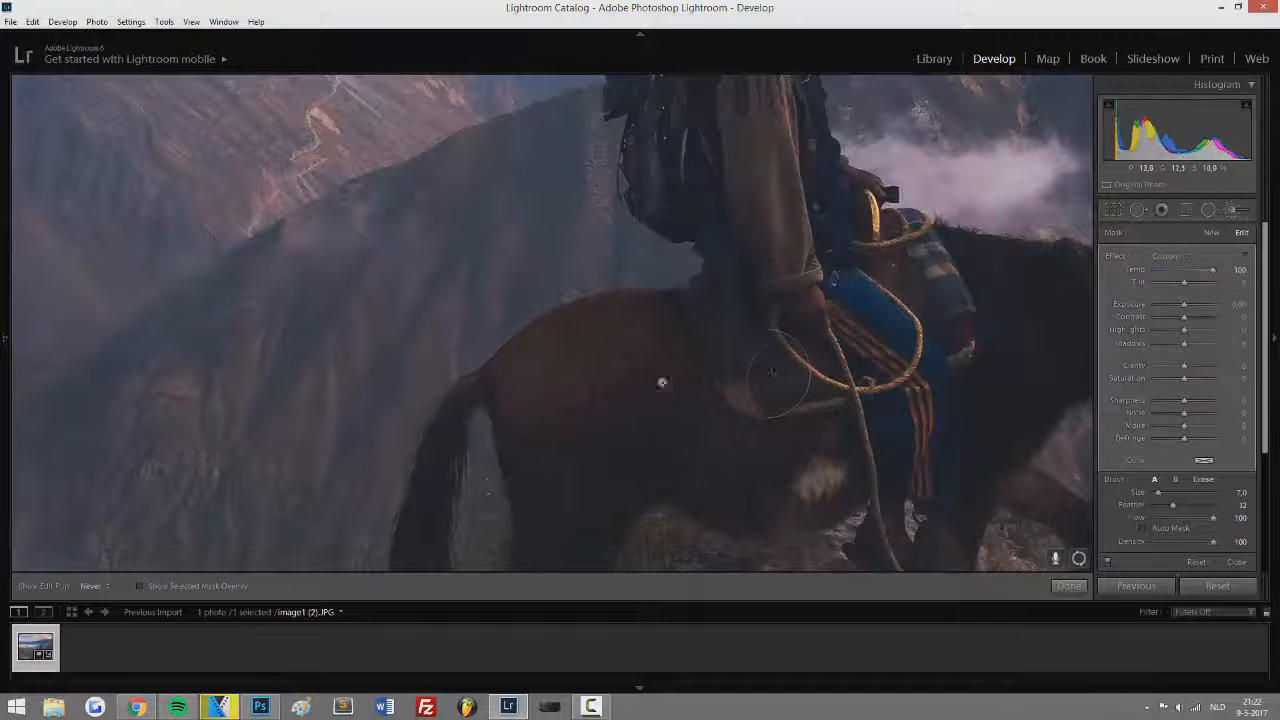
{"action": "key", "text": "ctrl+z"}
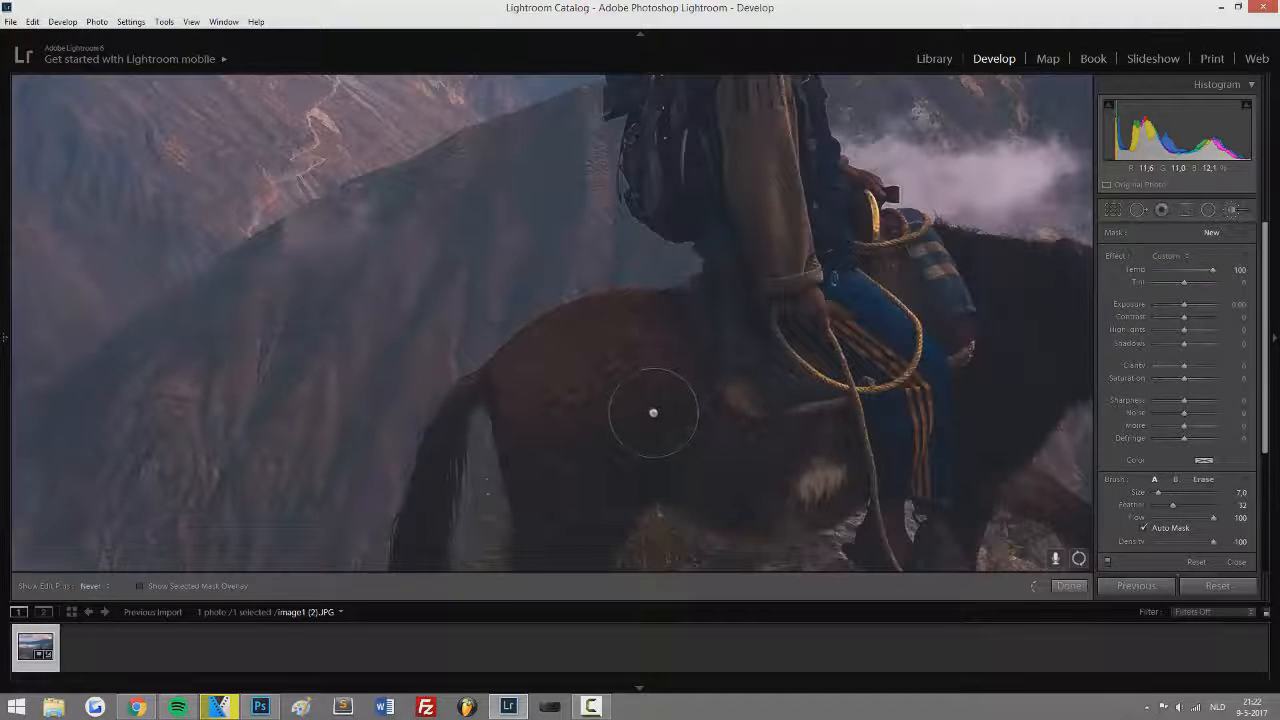
{"action": "scroll", "coordinate": [637, 367], "scroll_direction": "up", "scroll_amount": 8}
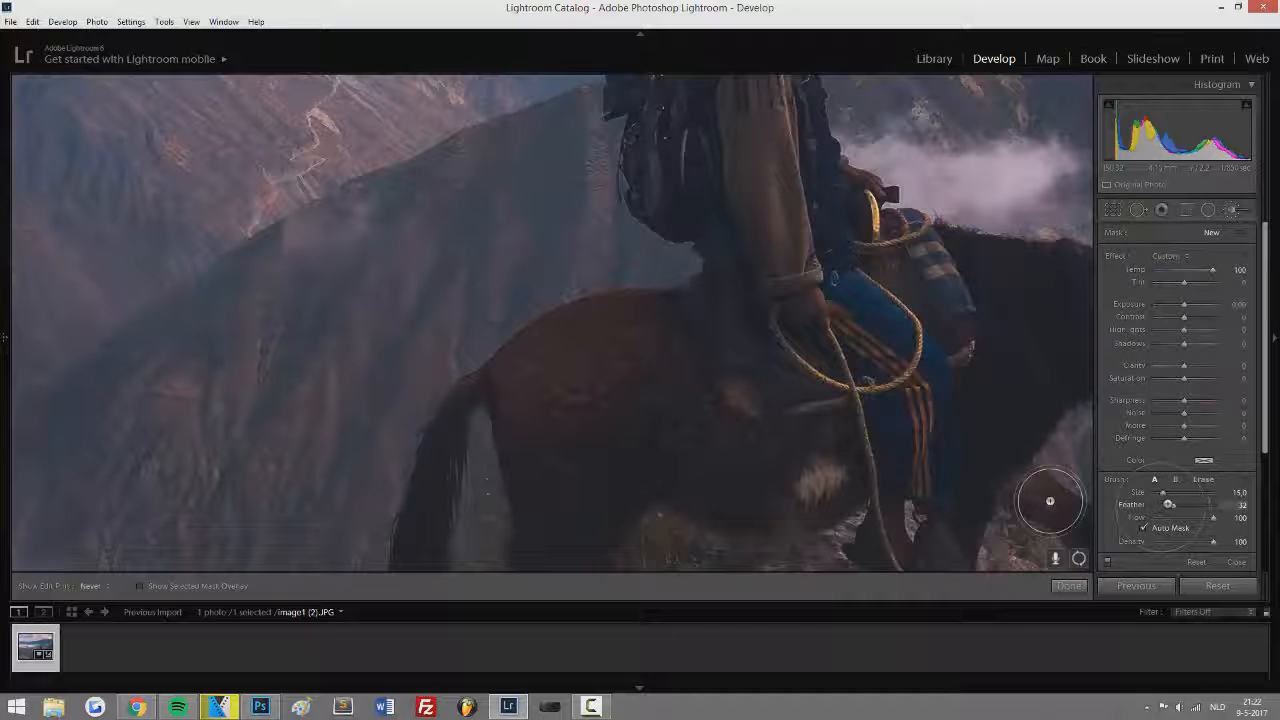
{"action": "left_click_drag", "start_coordinate": [746, 422], "coordinate": [794, 203]}
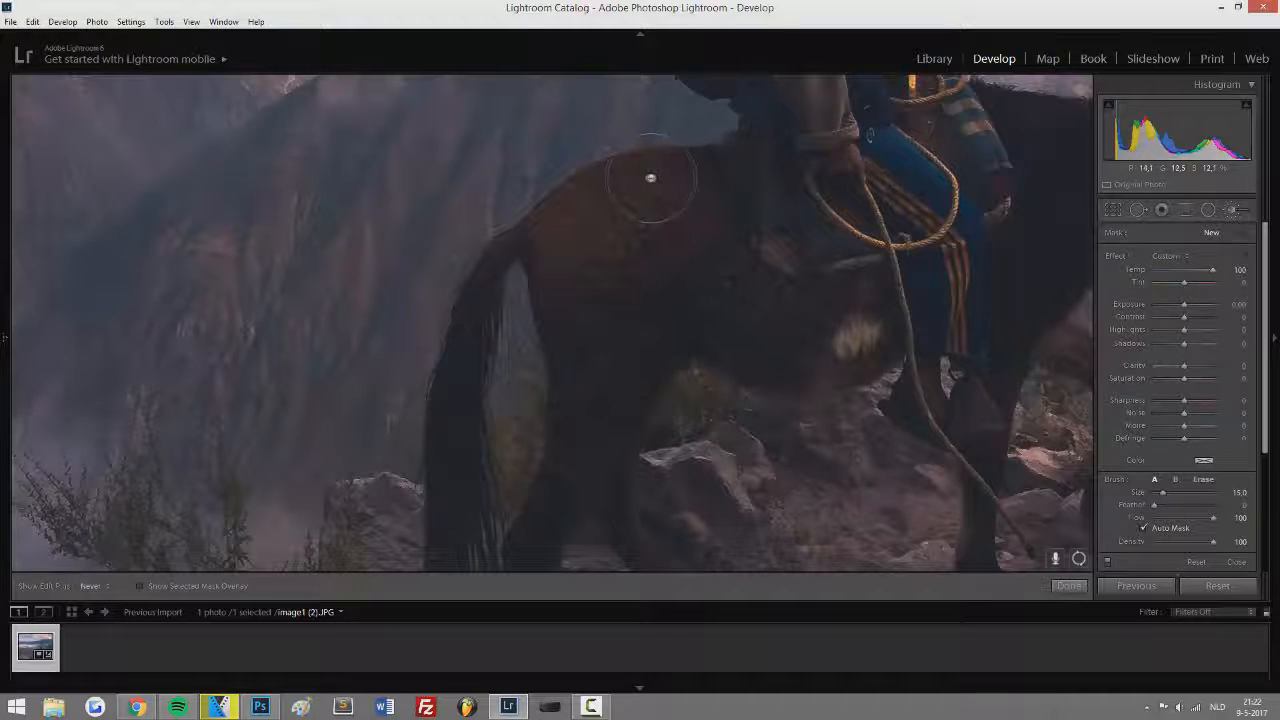
Paint the horse's hindquarters, belly and saddle area with the mask overlay shown
{"action": "mouse_move", "coordinate": [597, 197]}
{"action": "left_mouse_down"}
{"action": "mouse_move", "coordinate": [649, 187]}
{"action": "mouse_move", "coordinate": [558, 229]}
{"action": "mouse_move", "coordinate": [578, 342]}
{"action": "left_mouse_up"}
{"action": "key", "text": "o"}
{"action": "mouse_move", "coordinate": [556, 270]}
{"action": "left_mouse_down"}
{"action": "mouse_move", "coordinate": [582, 418]}
{"action": "mouse_move", "coordinate": [534, 554]}
{"action": "mouse_move", "coordinate": [633, 372]}
{"action": "mouse_move", "coordinate": [670, 338]}
{"action": "mouse_move", "coordinate": [828, 362]}
{"action": "mouse_move", "coordinate": [937, 295]}
{"action": "mouse_move", "coordinate": [644, 303]}
{"action": "mouse_move", "coordinate": [627, 343]}
{"action": "mouse_move", "coordinate": [621, 324]}
{"action": "mouse_move", "coordinate": [829, 308]}
{"action": "left_mouse_up"}
{"action": "left_click_drag", "start_coordinate": [621, 287], "coordinate": [864, 221]}
{"action": "mouse_move", "coordinate": [693, 212]}
{"action": "left_mouse_down"}
{"action": "mouse_move", "coordinate": [857, 214]}
{"action": "mouse_move", "coordinate": [620, 200]}
{"action": "mouse_move", "coordinate": [677, 200]}
{"action": "mouse_move", "coordinate": [640, 212]}
{"action": "mouse_move", "coordinate": [845, 133]}
{"action": "mouse_move", "coordinate": [1027, 133]}
{"action": "mouse_move", "coordinate": [977, 146]}
{"action": "left_mouse_up"}
{"action": "left_click_drag", "start_coordinate": [928, 209], "coordinate": [577, 268]}
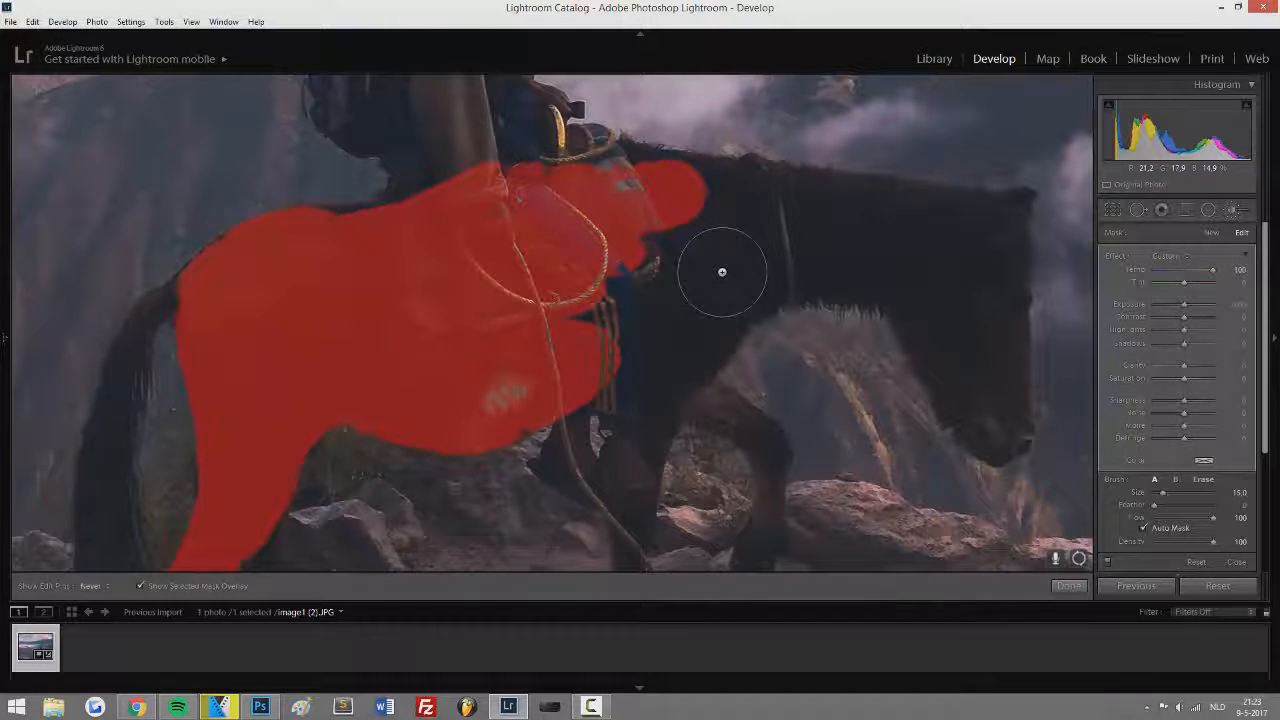
Extend the mask over the horse's neck, head and front legs and the rider's body
{"action": "mouse_move", "coordinate": [723, 271]}
{"action": "left_mouse_down"}
{"action": "mouse_move", "coordinate": [632, 295]}
{"action": "mouse_move", "coordinate": [627, 270]}
{"action": "mouse_move", "coordinate": [722, 246]}
{"action": "mouse_move", "coordinate": [642, 252]}
{"action": "mouse_move", "coordinate": [679, 232]}
{"action": "mouse_move", "coordinate": [909, 228]}
{"action": "mouse_move", "coordinate": [629, 179]}
{"action": "mouse_move", "coordinate": [1009, 217]}
{"action": "mouse_move", "coordinate": [995, 312]}
{"action": "mouse_move", "coordinate": [950, 263]}
{"action": "mouse_move", "coordinate": [947, 278]}
{"action": "mouse_move", "coordinate": [983, 363]}
{"action": "mouse_move", "coordinate": [920, 258]}
{"action": "mouse_move", "coordinate": [917, 295]}
{"action": "mouse_move", "coordinate": [814, 270]}
{"action": "mouse_move", "coordinate": [757, 273]}
{"action": "mouse_move", "coordinate": [805, 268]}
{"action": "mouse_move", "coordinate": [694, 316]}
{"action": "mouse_move", "coordinate": [649, 338]}
{"action": "left_mouse_up"}
{"action": "mouse_move", "coordinate": [628, 412]}
{"action": "left_mouse_down"}
{"action": "mouse_move", "coordinate": [693, 333]}
{"action": "mouse_move", "coordinate": [747, 294]}
{"action": "mouse_move", "coordinate": [753, 238]}
{"action": "mouse_move", "coordinate": [722, 186]}
{"action": "mouse_move", "coordinate": [500, 147]}
{"action": "mouse_move", "coordinate": [629, 298]}
{"action": "mouse_move", "coordinate": [692, 416]}
{"action": "left_mouse_up"}
{"action": "mouse_move", "coordinate": [627, 474]}
{"action": "left_mouse_down"}
{"action": "mouse_move", "coordinate": [582, 389]}
{"action": "mouse_move", "coordinate": [524, 365]}
{"action": "mouse_move", "coordinate": [549, 392]}
{"action": "mouse_move", "coordinate": [517, 325]}
{"action": "mouse_move", "coordinate": [511, 249]}
{"action": "mouse_move", "coordinate": [494, 273]}
{"action": "mouse_move", "coordinate": [513, 243]}
{"action": "mouse_move", "coordinate": [601, 197]}
{"action": "mouse_move", "coordinate": [635, 373]}
{"action": "mouse_move", "coordinate": [590, 308]}
{"action": "mouse_move", "coordinate": [565, 310]}
{"action": "mouse_move", "coordinate": [577, 361]}
{"action": "mouse_move", "coordinate": [575, 302]}
{"action": "mouse_move", "coordinate": [613, 355]}
{"action": "left_mouse_up"}
{"action": "mouse_move", "coordinate": [684, 436]}
{"action": "left_mouse_down"}
{"action": "mouse_move", "coordinate": [692, 396]}
{"action": "mouse_move", "coordinate": [646, 312]}
{"action": "mouse_move", "coordinate": [680, 330]}
{"action": "mouse_move", "coordinate": [722, 418]}
{"action": "mouse_move", "coordinate": [634, 226]}
{"action": "mouse_move", "coordinate": [654, 268]}
{"action": "mouse_move", "coordinate": [645, 129]}
{"action": "mouse_move", "coordinate": [652, 226]}
{"action": "mouse_move", "coordinate": [631, 191]}
{"action": "mouse_move", "coordinate": [659, 200]}
{"action": "mouse_move", "coordinate": [623, 244]}
{"action": "mouse_move", "coordinate": [589, 241]}
{"action": "mouse_move", "coordinate": [620, 262]}
{"action": "left_mouse_up"}
Fill in the rider's face, hat brim and chest with a size 6 brush, and hide the mask overlay
{"action": "scroll", "coordinate": [652, 262], "scroll_direction": "down", "scroll_amount": 3}
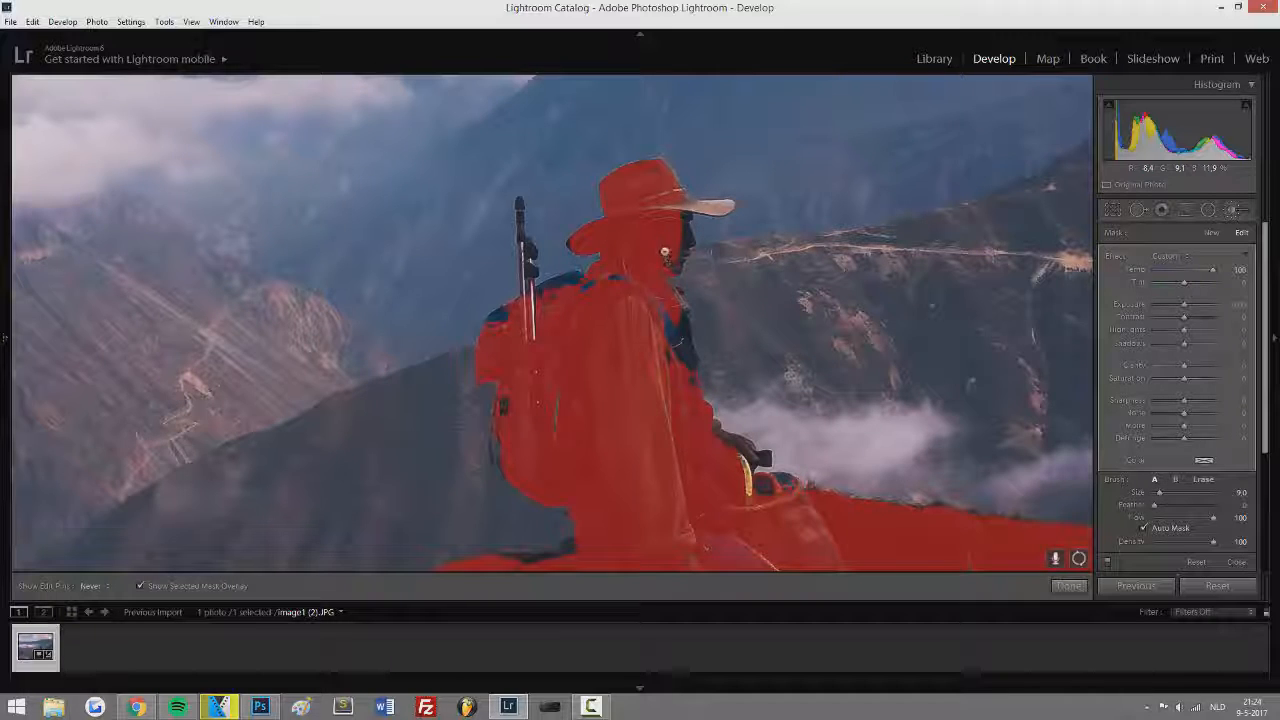
{"action": "scroll", "coordinate": [676, 205], "scroll_direction": "down", "scroll_amount": 2}
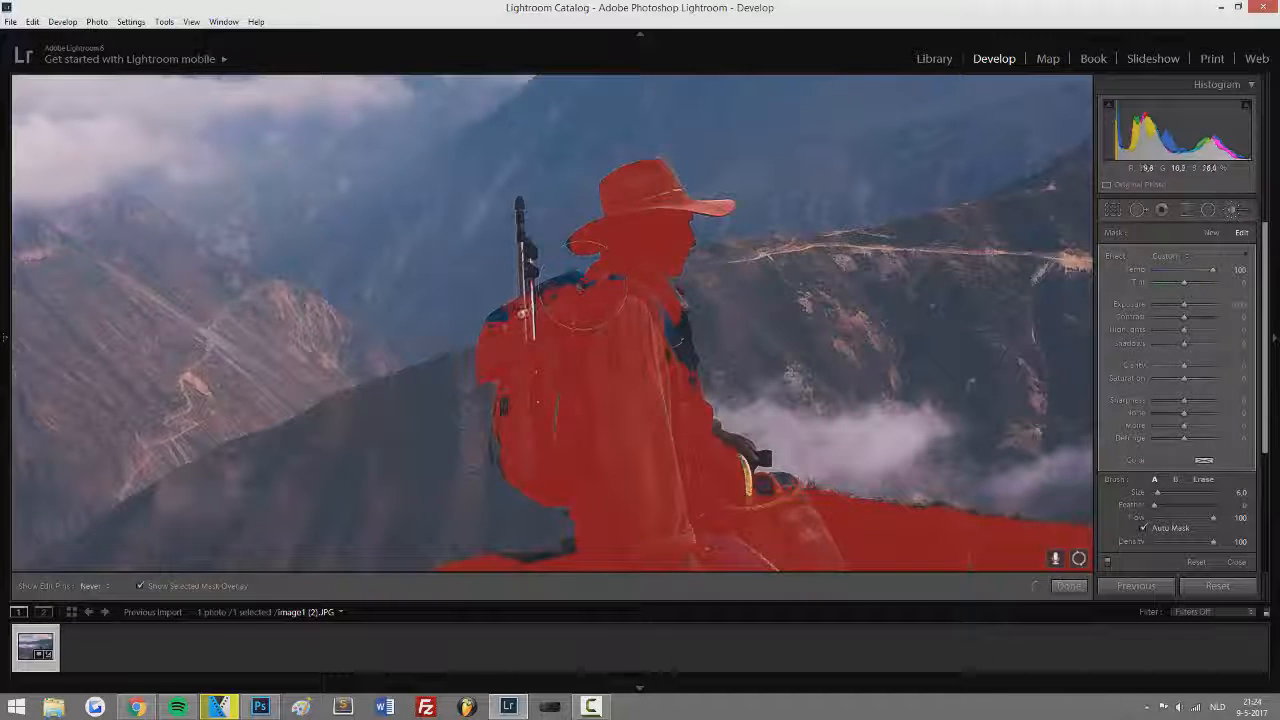
{"action": "left_click_drag", "start_coordinate": [676, 318], "coordinate": [695, 414]}
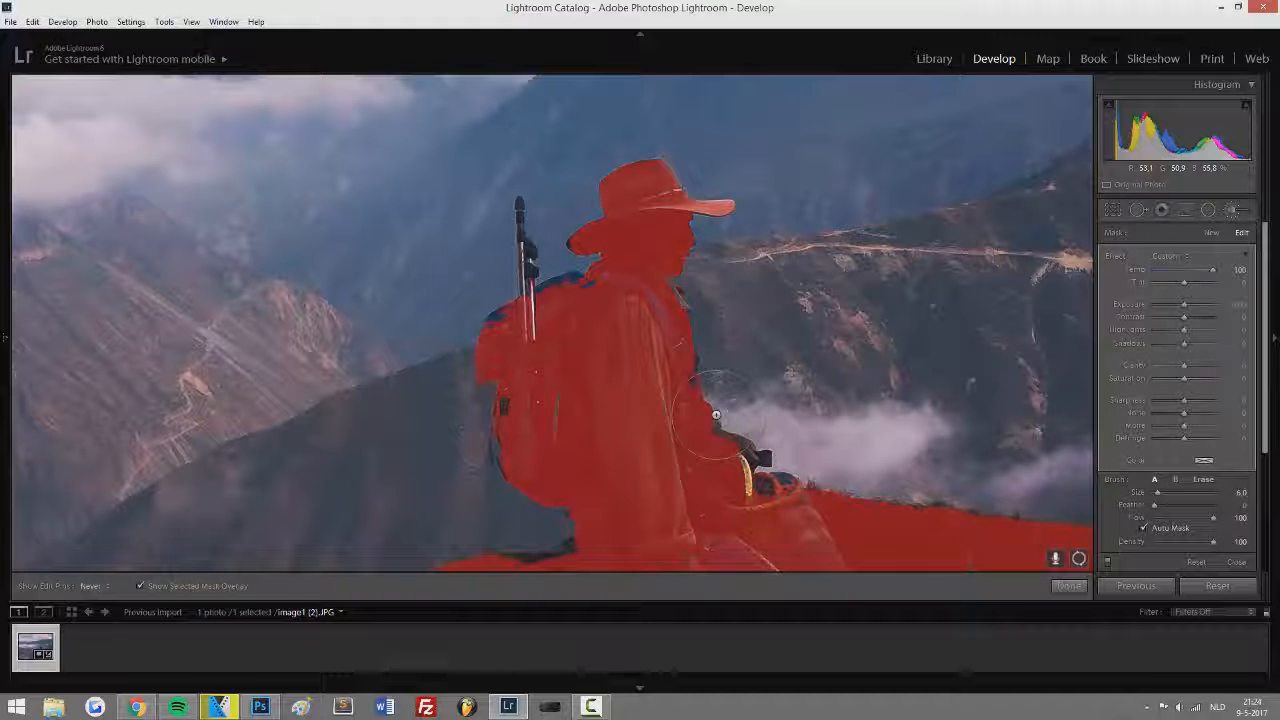
{"action": "key", "text": "o"}
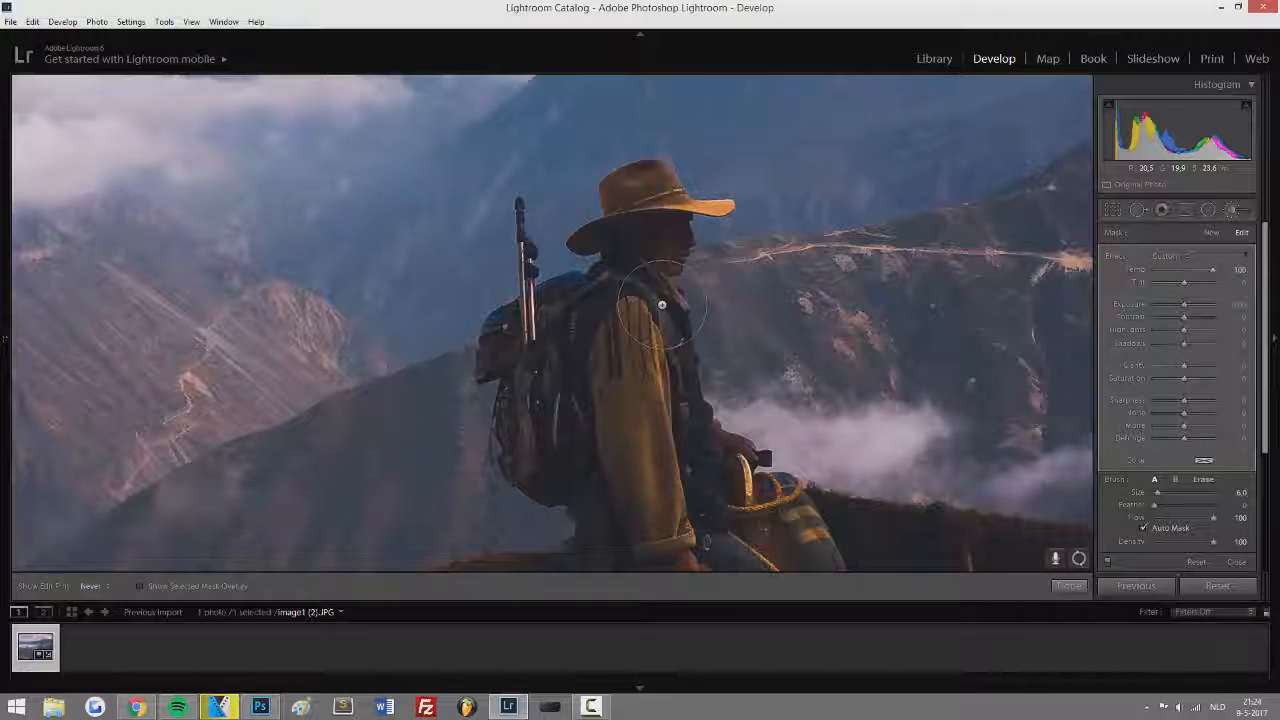
Set the rider and horse mask's Temp to 0, Exposure to 0.69, Contrast to 40, Highlights to 52, Shadows to 0 and Clarity to 10
{"action": "key", "text": "z"}
{"action": "double_click", "coordinate": [1143, 270]}
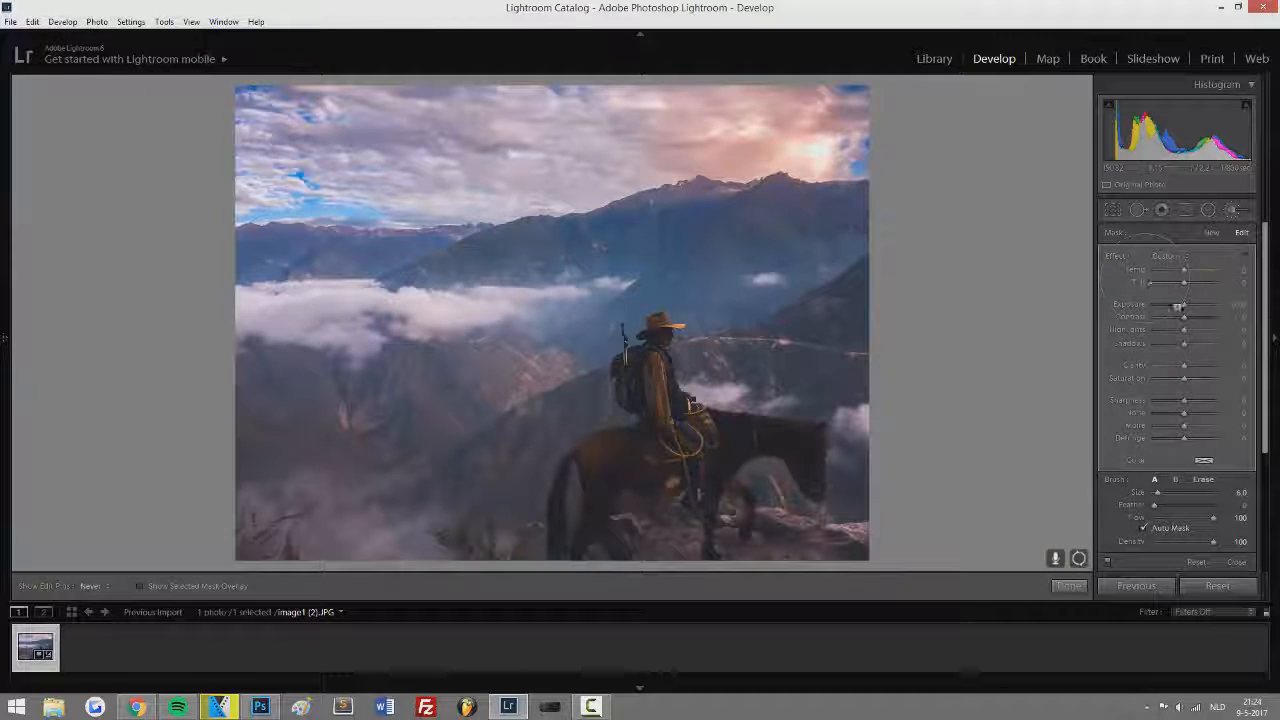
{"action": "left_click_drag", "start_coordinate": [1183, 306], "coordinate": [1187, 305]}
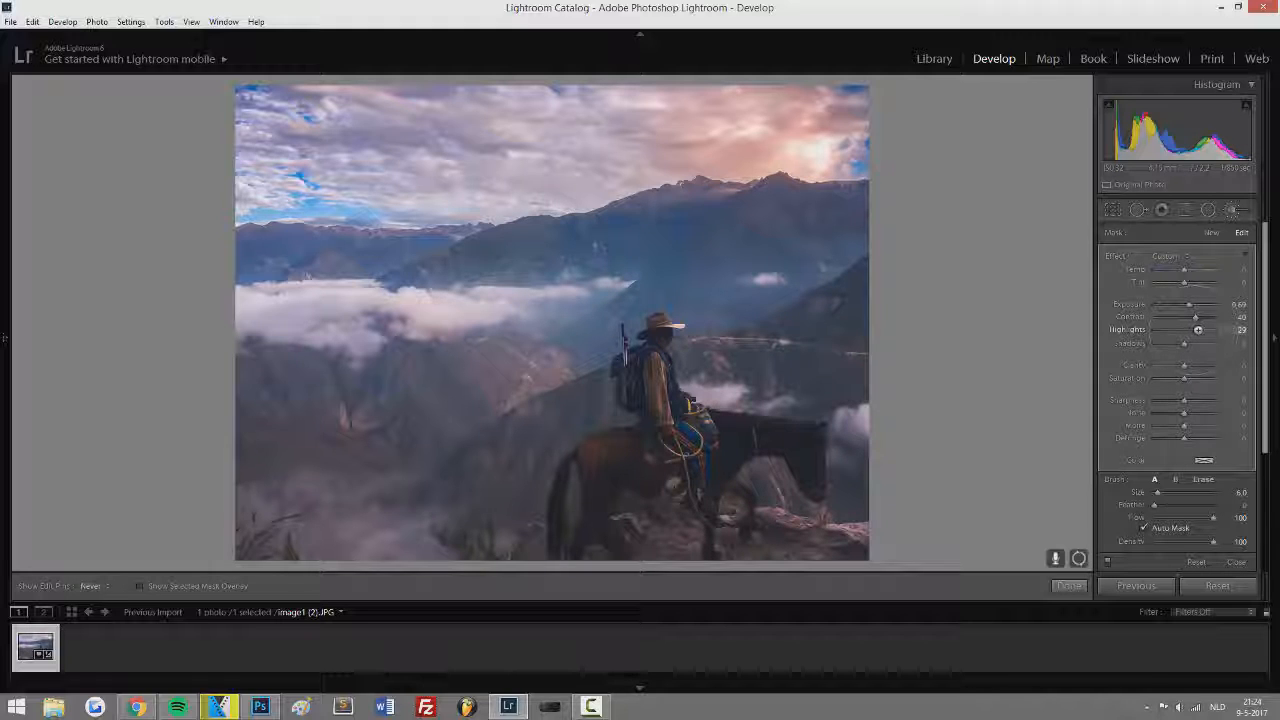
{"action": "mouse_move", "coordinate": [1184, 343]}
{"action": "left_mouse_down"}
{"action": "mouse_move", "coordinate": [1172, 343]}
{"action": "mouse_move", "coordinate": [1190, 344]}
{"action": "left_mouse_up"}
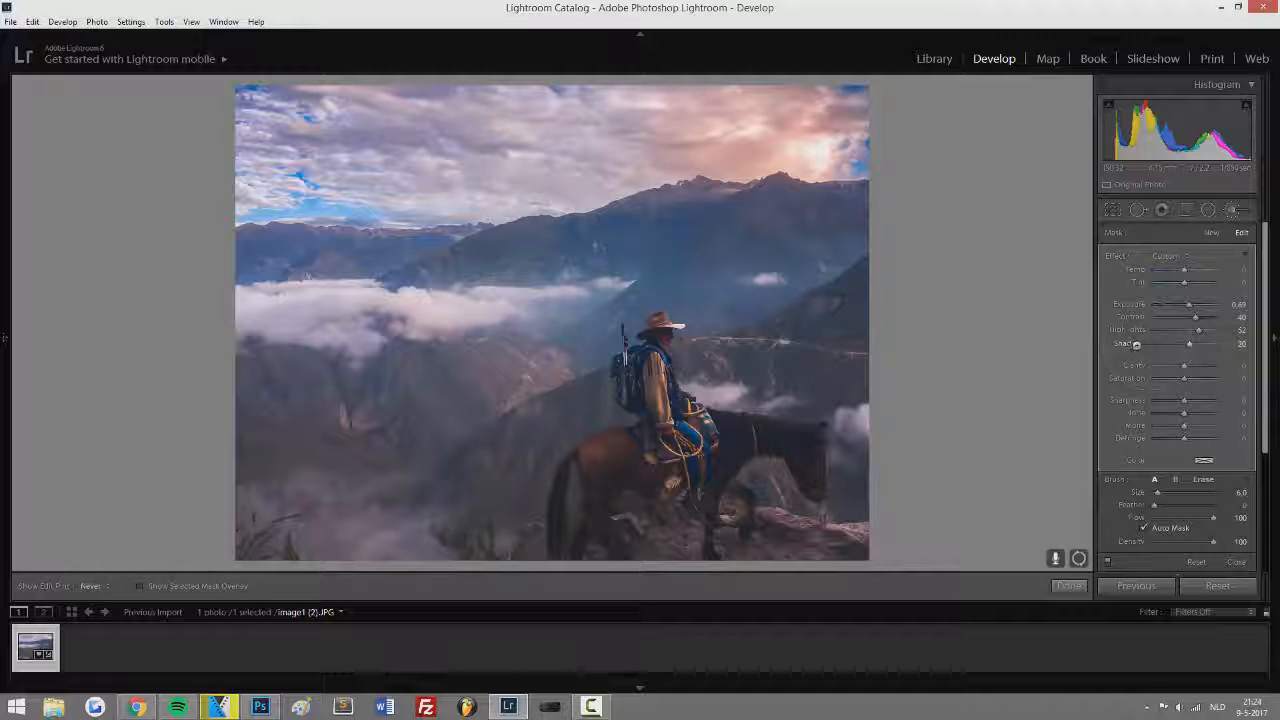
{"action": "double_click", "coordinate": [1137, 343]}
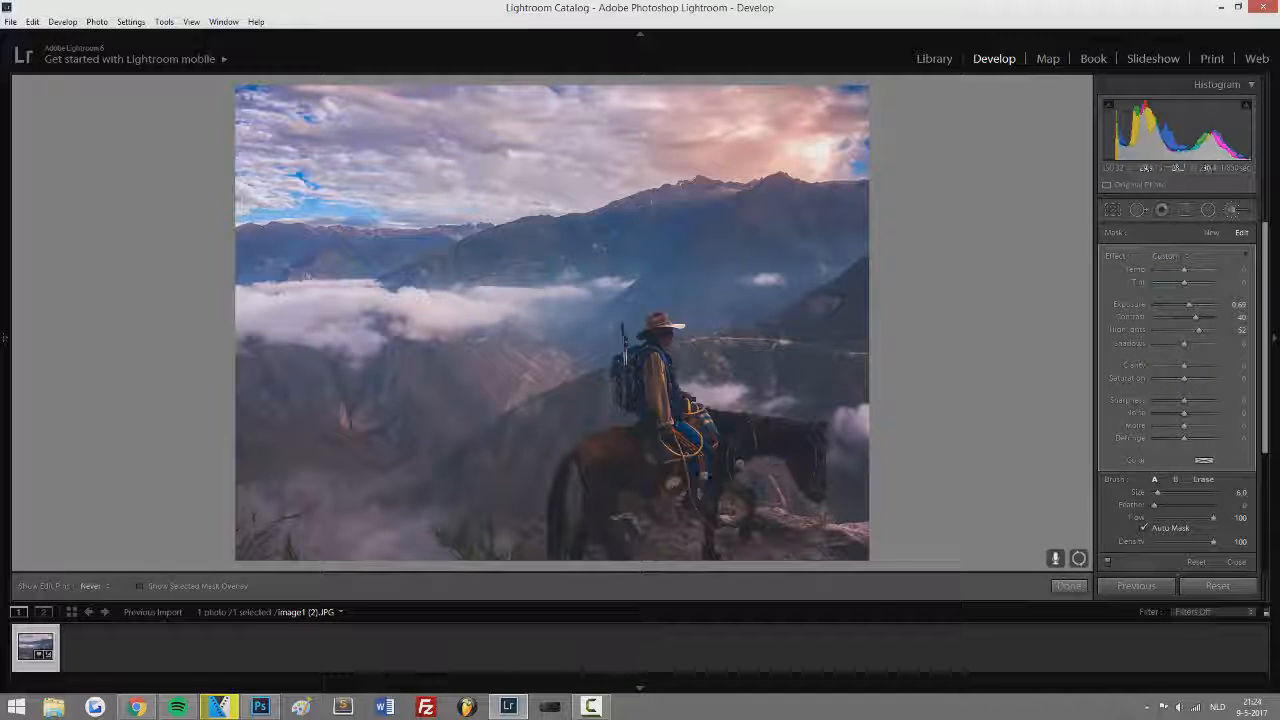
{"action": "left_click_drag", "start_coordinate": [1186, 366], "coordinate": [1191, 367]}
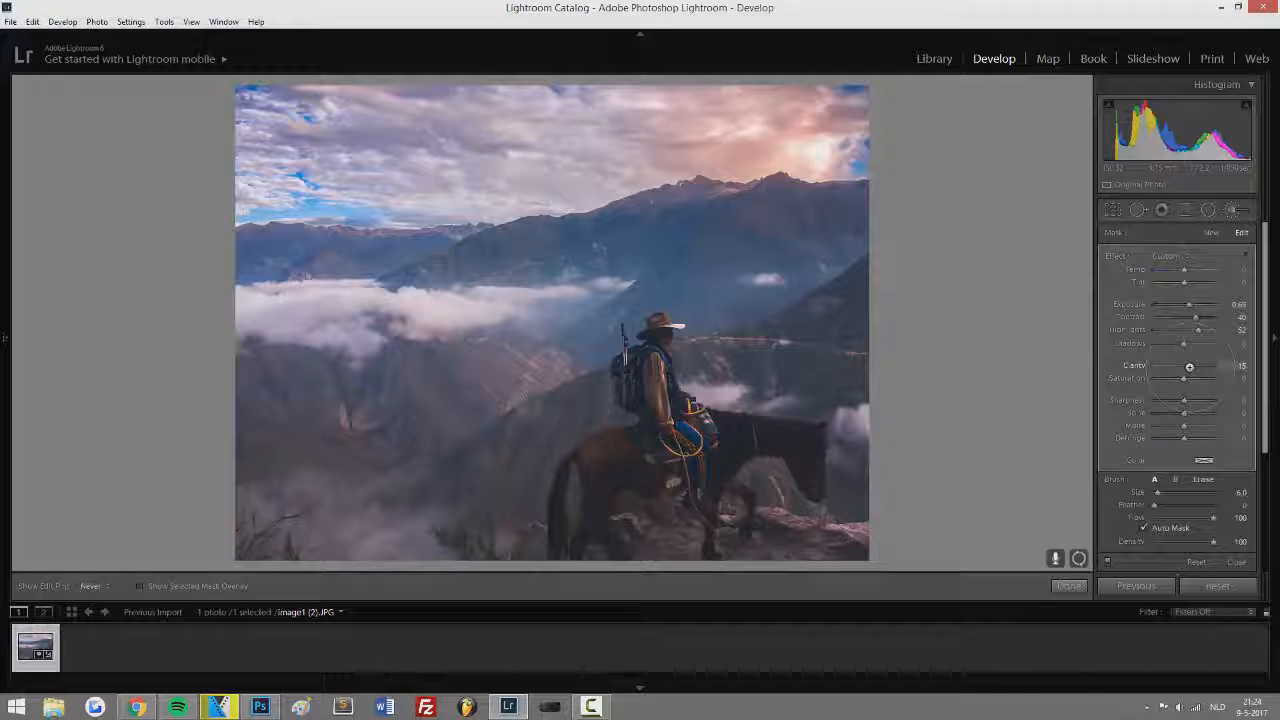
{"action": "left_click_drag", "start_coordinate": [1188, 367], "coordinate": [1185, 366]}
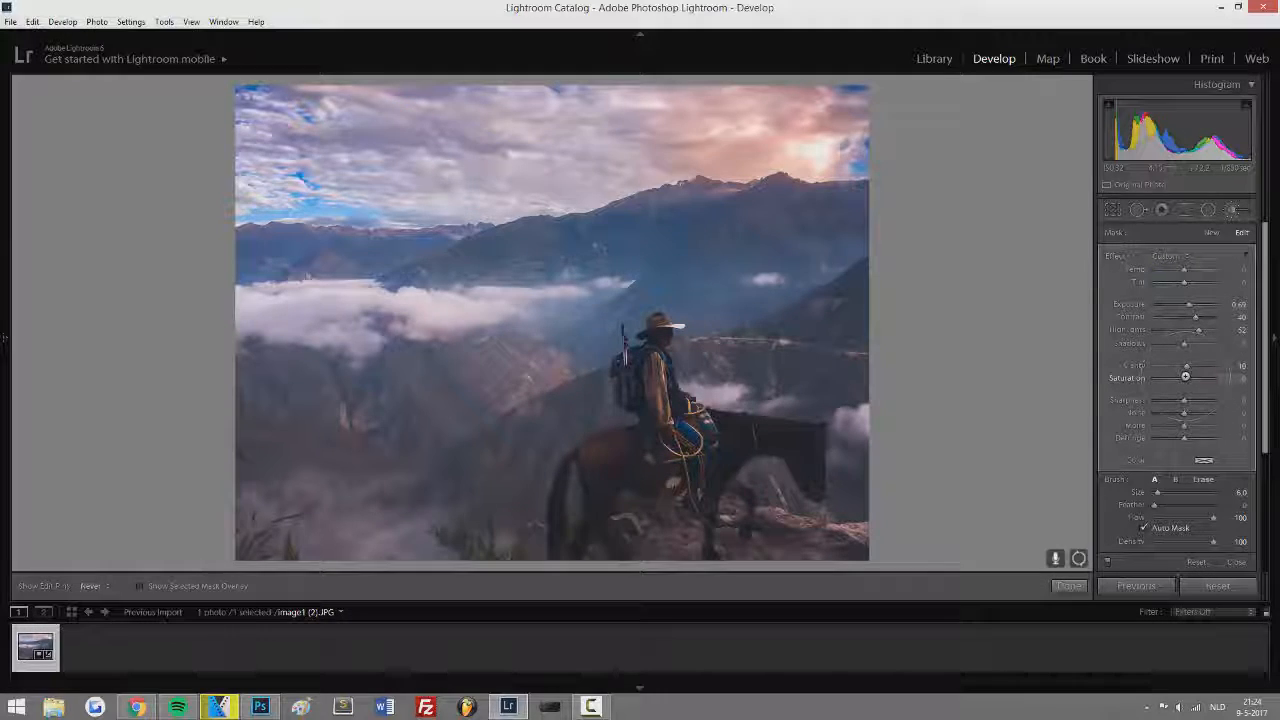
Compare the original and edited photo side by side in the before and after view
{"action": "key", "text": "y"}
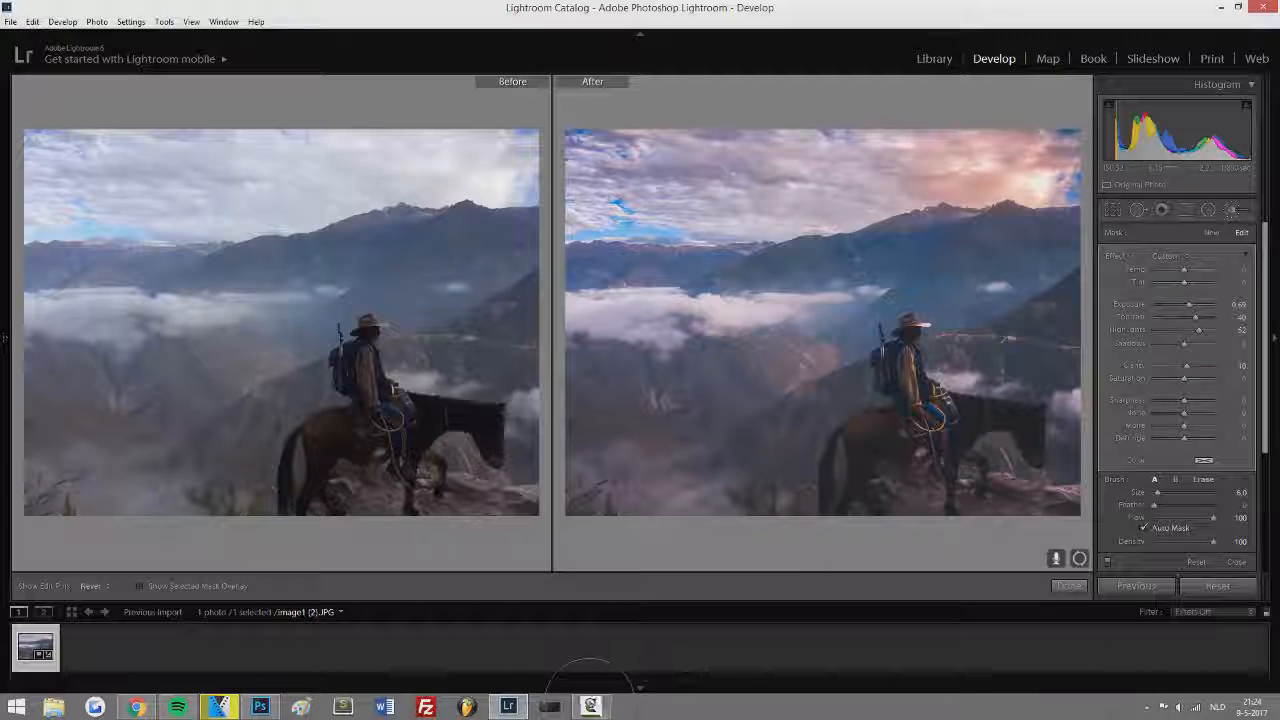
{"action": "left_click", "coordinate": [591, 706]}
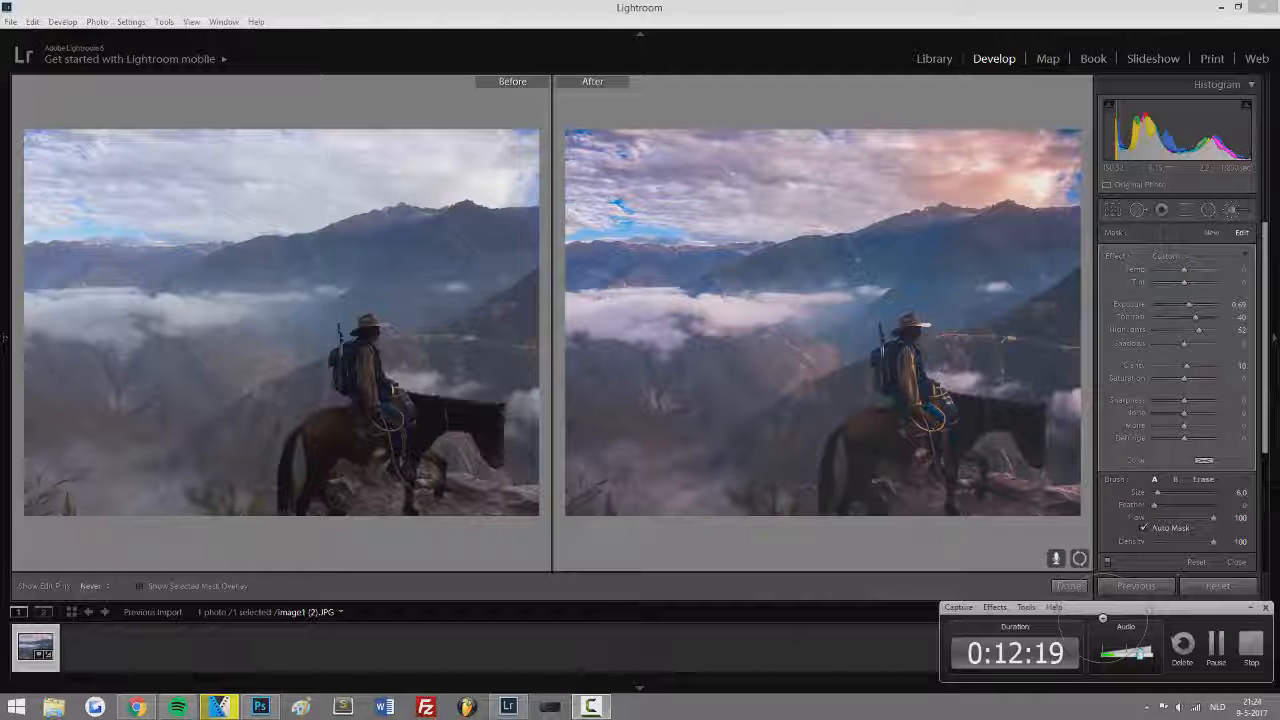